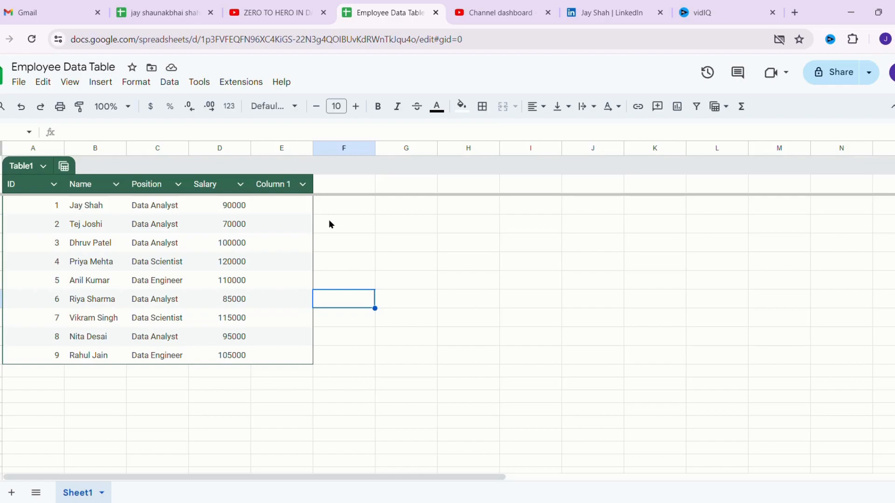
- In E2, enter a VLOOKUP for the first employee's name over A2:D10, returning column 3 (False)
left_click(294, 211)
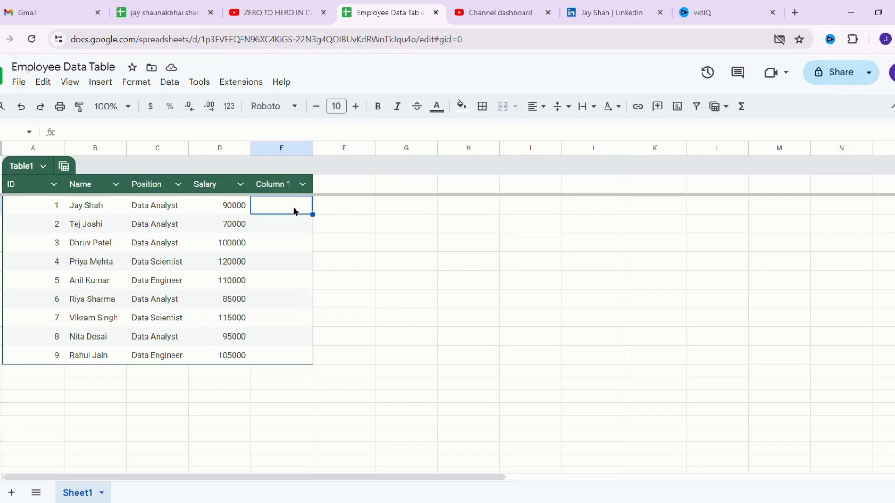
type("=")
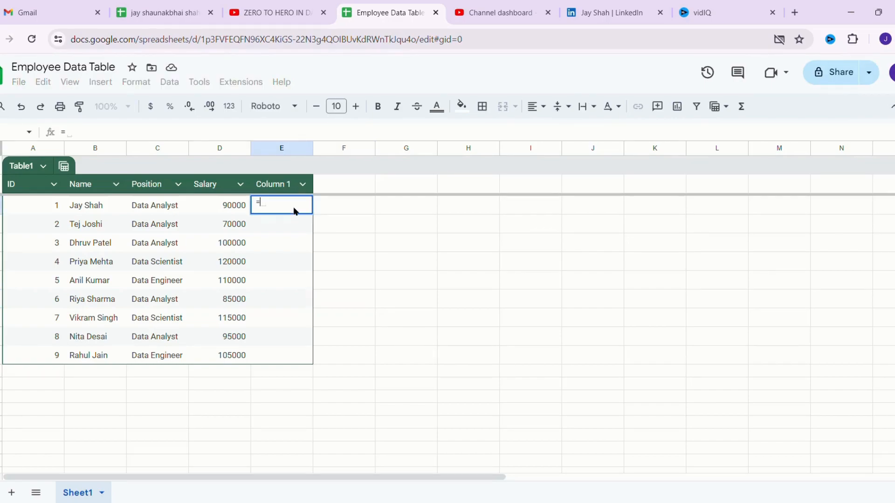
type("vlook")
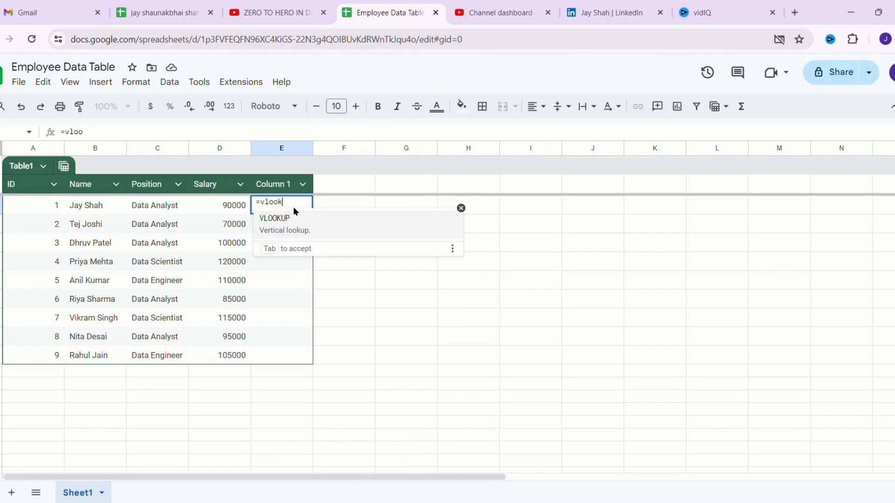
type("up")
key("Tab")
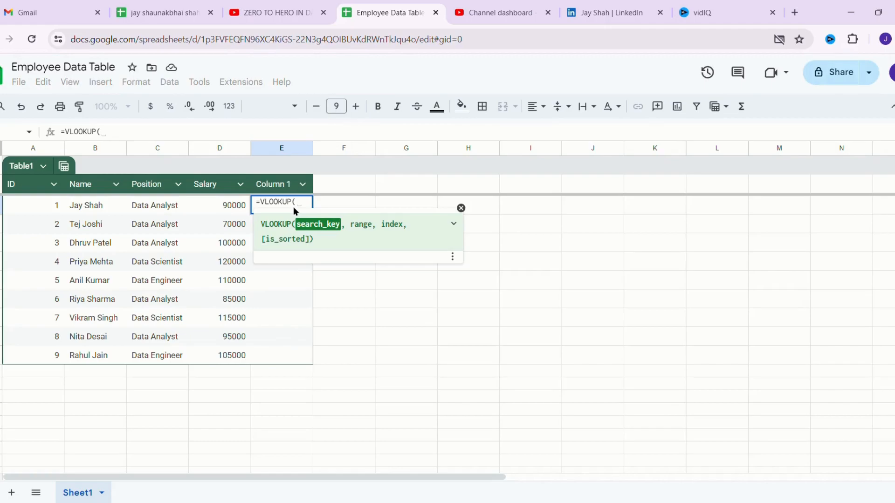
type("\"Ja")
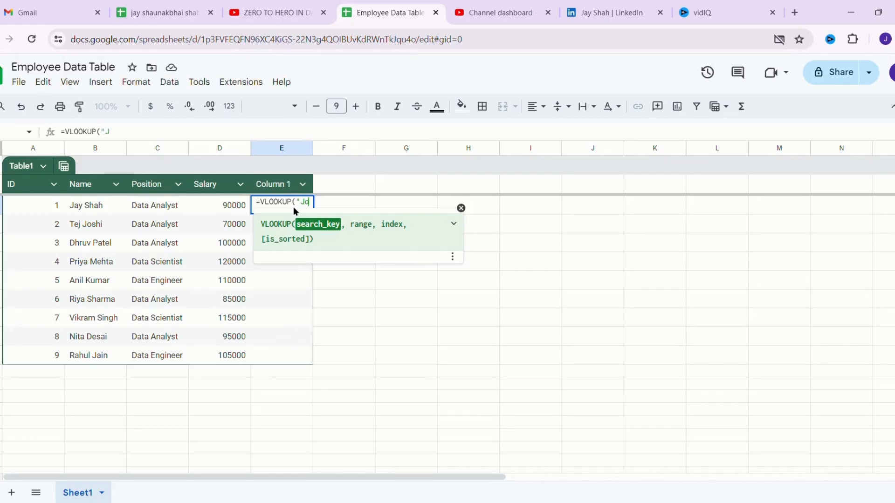
type("y Shah\",")
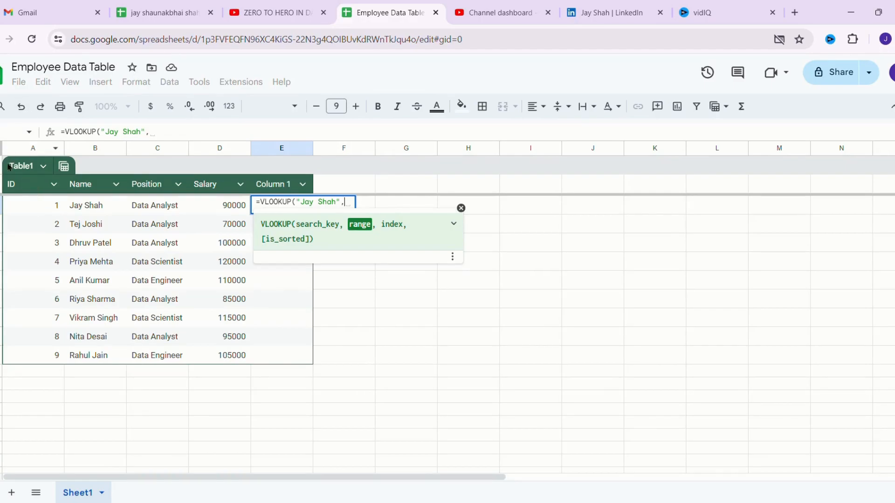
left_click(34, 204)
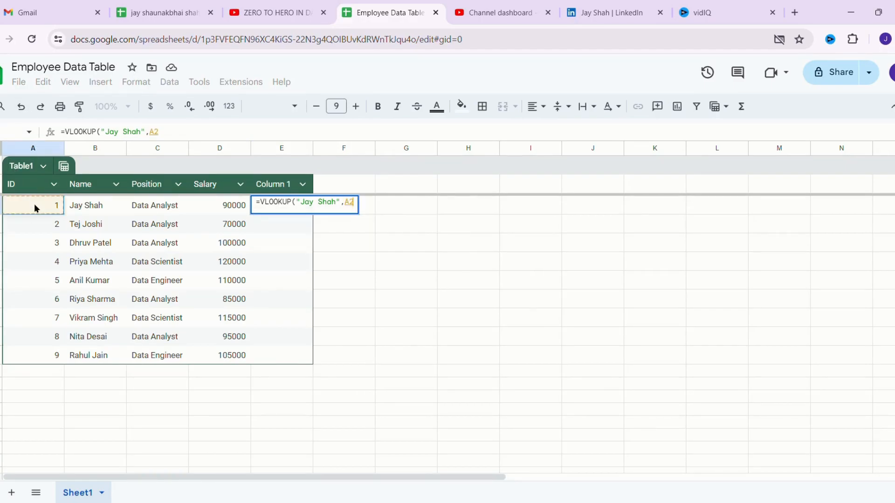
left_click_drag(65, 208, 237, 354)
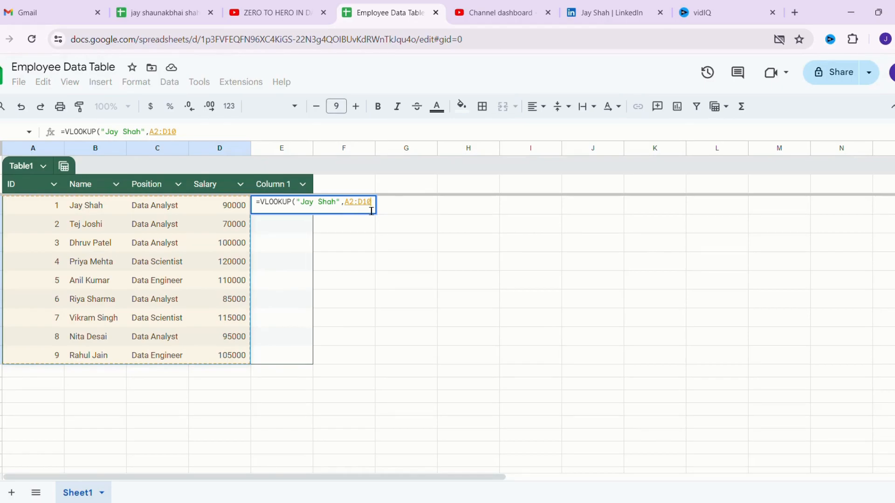
type(",")
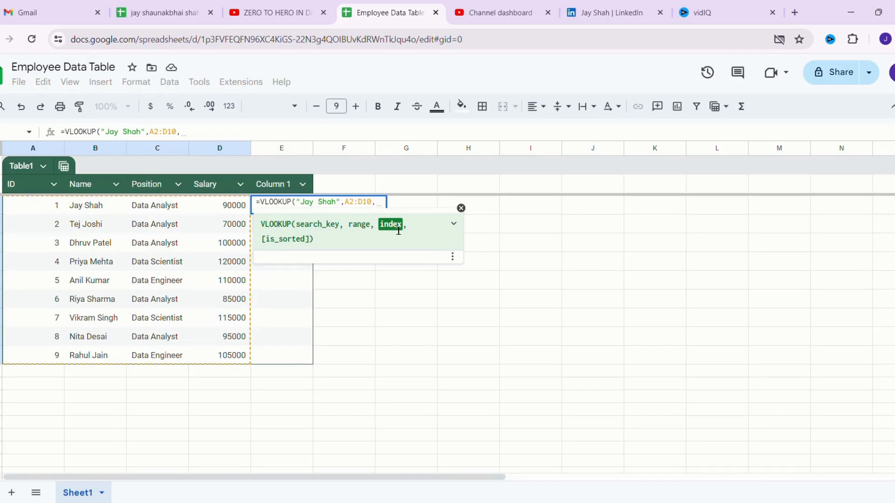
type("3")
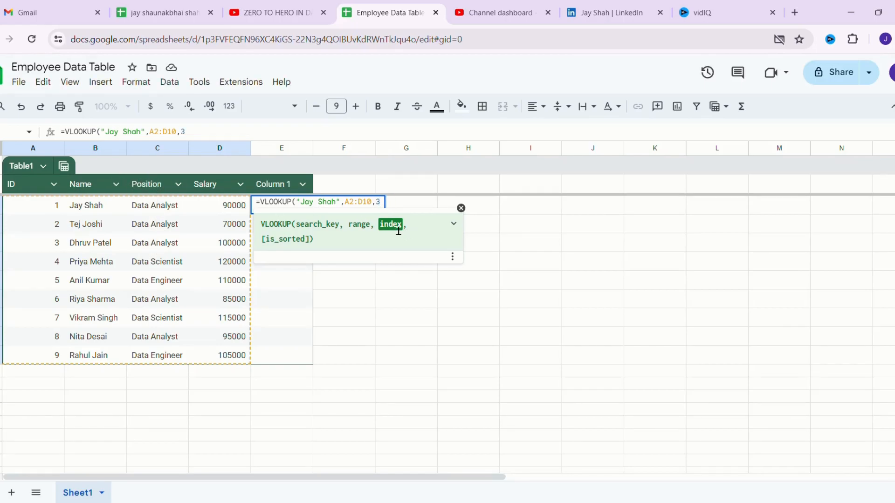
type(",")
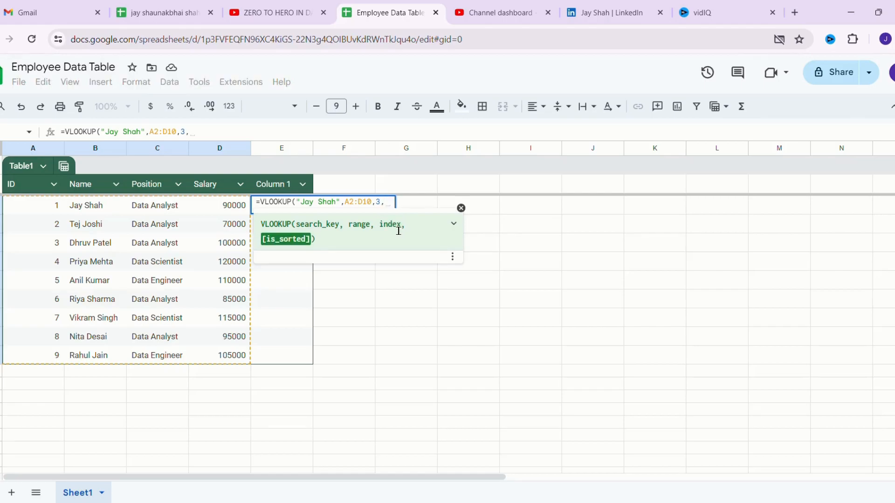
type("False")
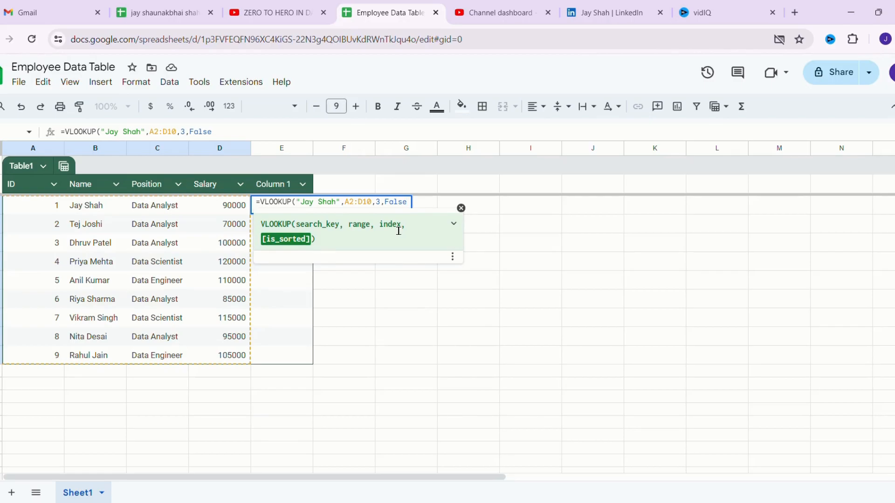
type(")")
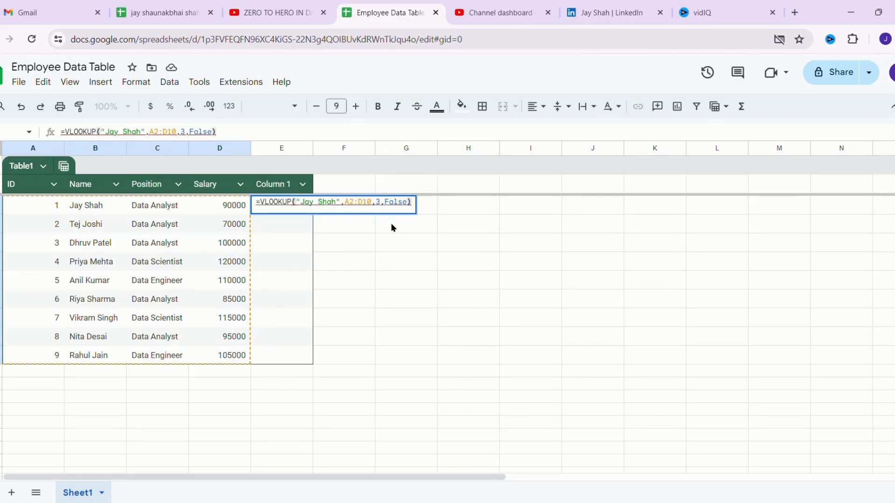
key("Return")
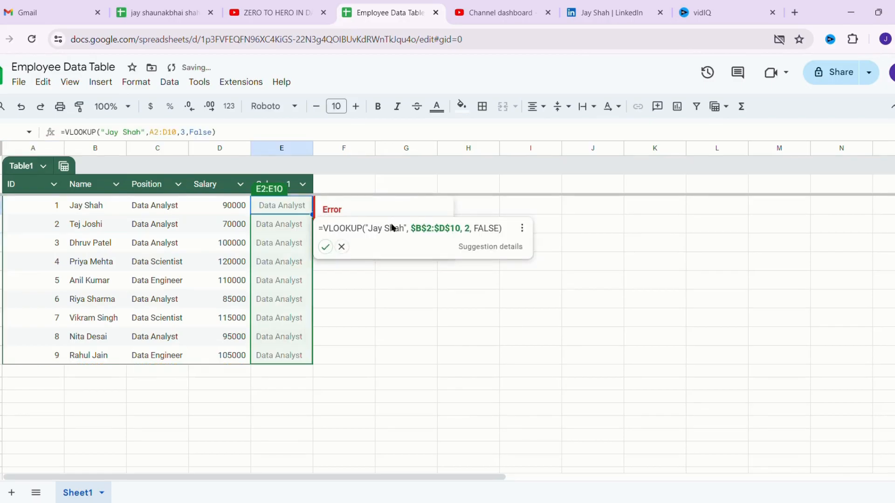
- Apply the suggested lookup correction and rename the two headers to Vlookup and hlookup
left_click(325, 247)
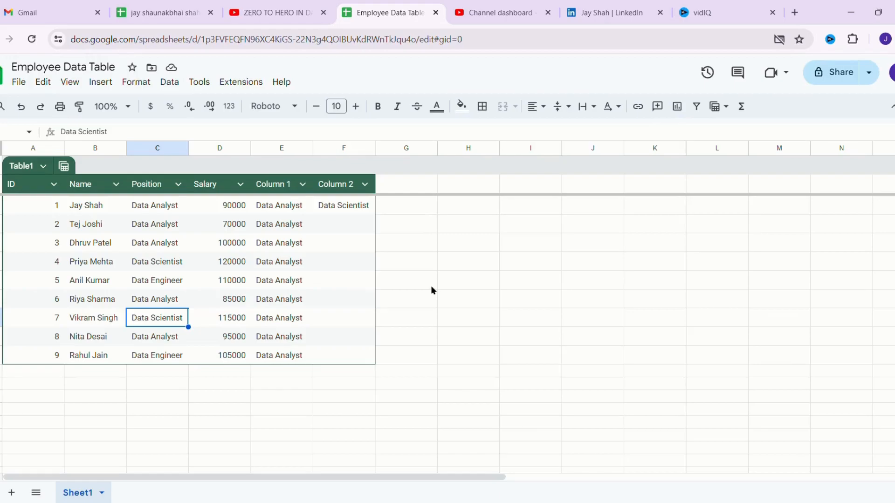
double_click(390, 212)
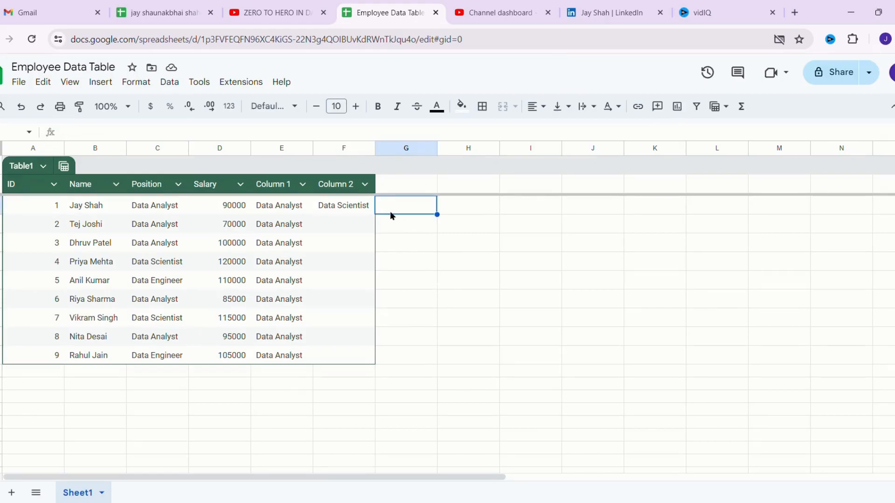
double_click(276, 190)
type("Vlo")
key("BackSpace")
key("BackSpace")
type("lookup")
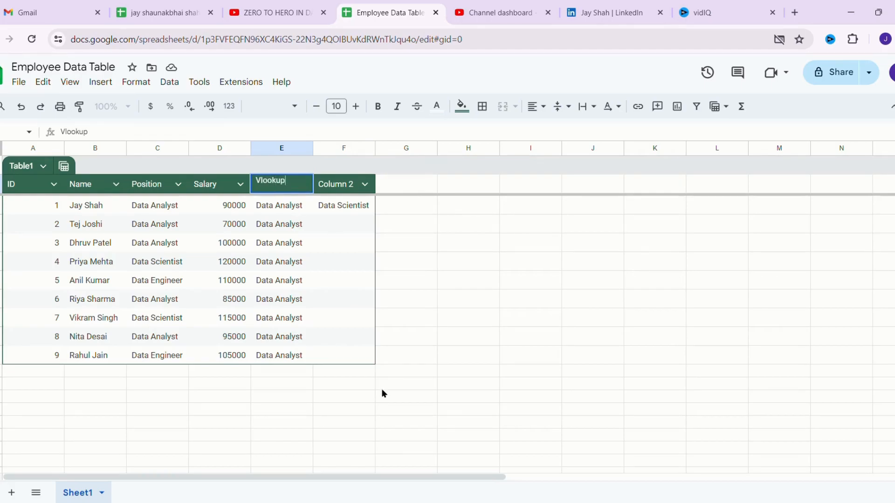
key("Tab")
key("Tab")
key("Left")
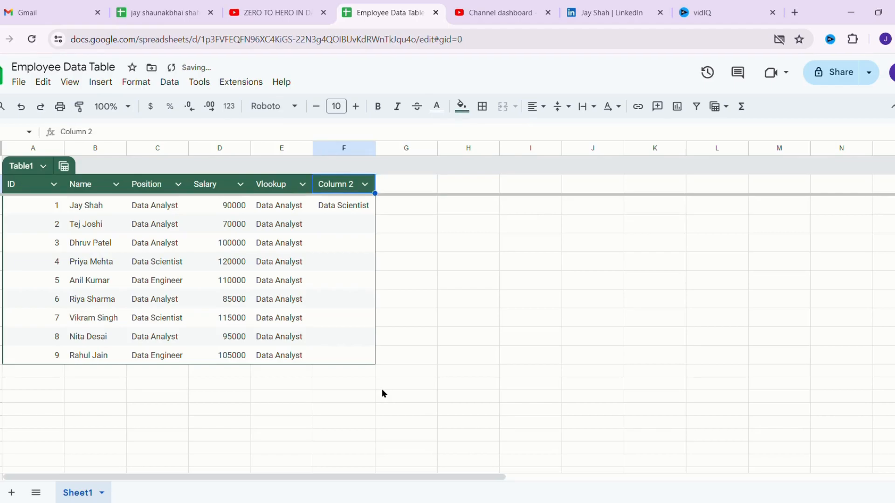
type("h")
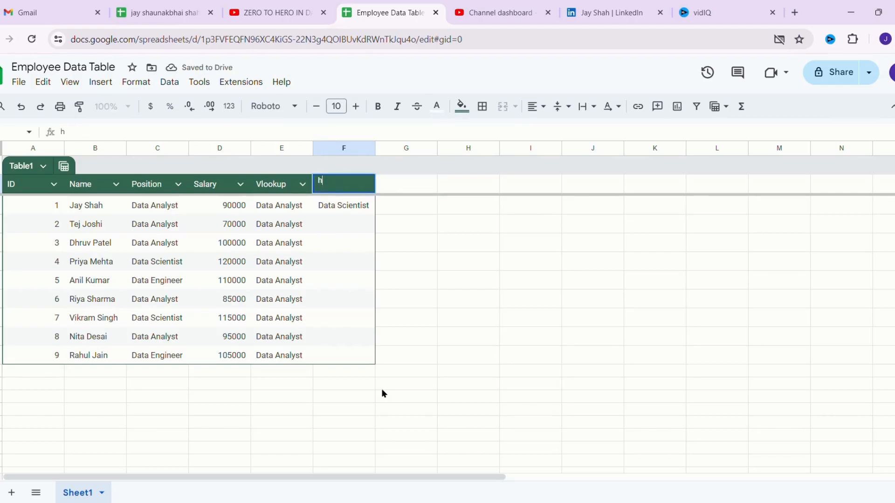
type("lookup")
key("Return")
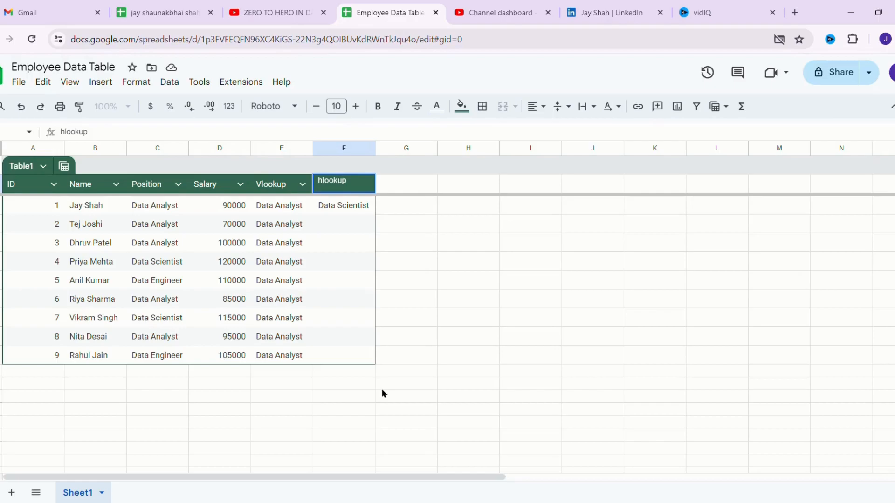
- Delete the old lookup formula from F2
double_click(354, 211)
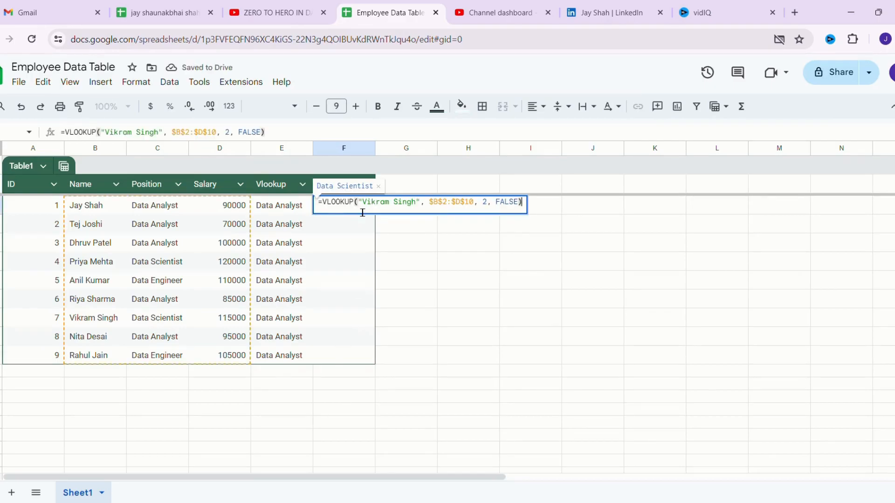
key("ctrl+a")
key("BackSpace")
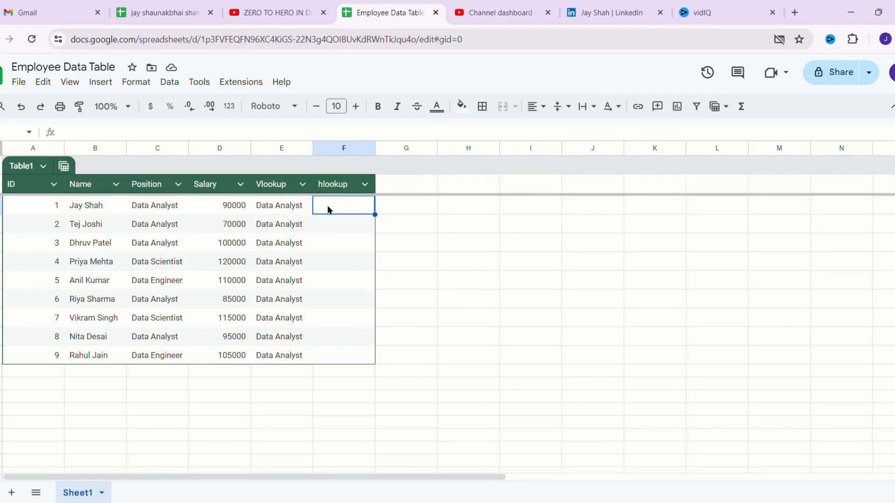
- Enter =HLOOKUP("position",A1:D10,4,false) in F2, returning Data Analyst
type("=")
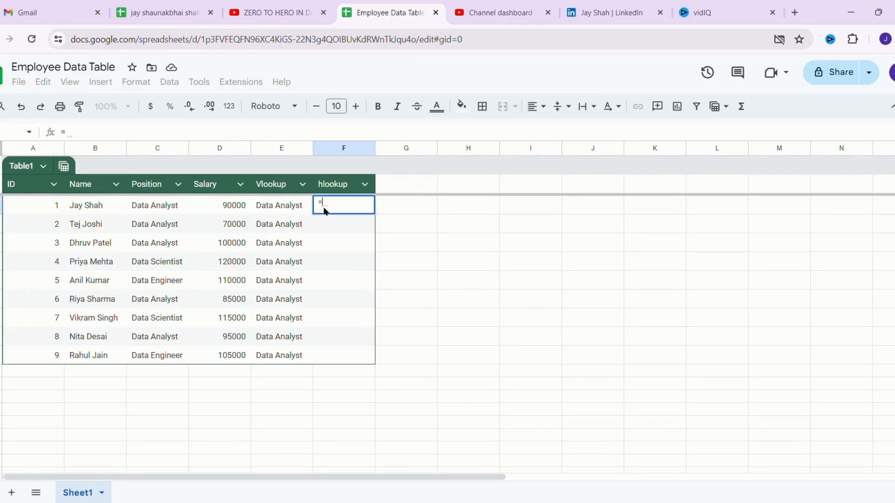
type("hloop")
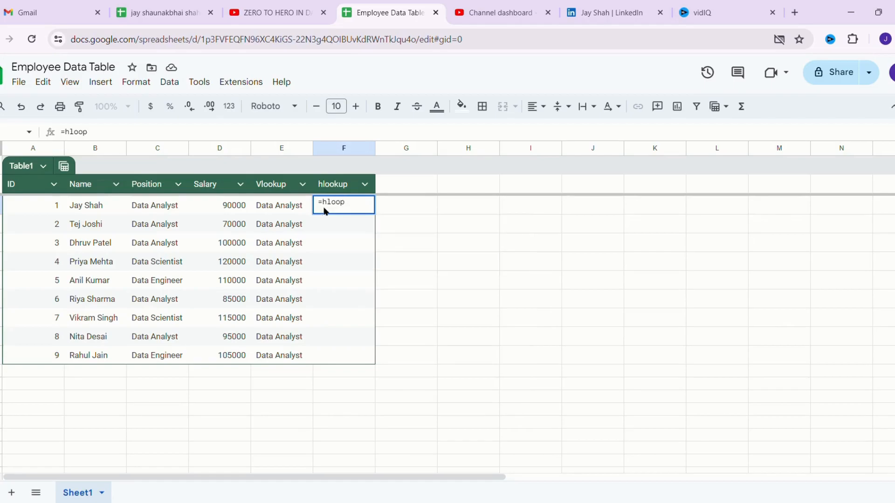
key("BackSpace")
type("k")
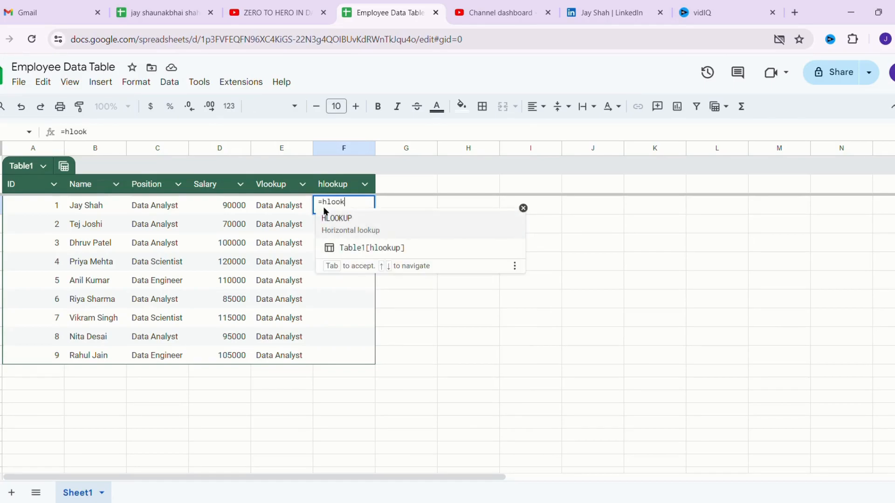
key("Tab")
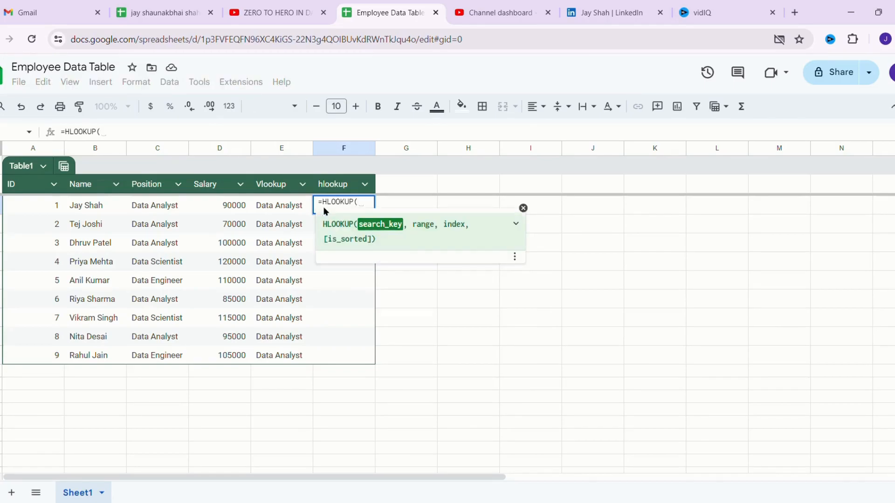
type("\"po")
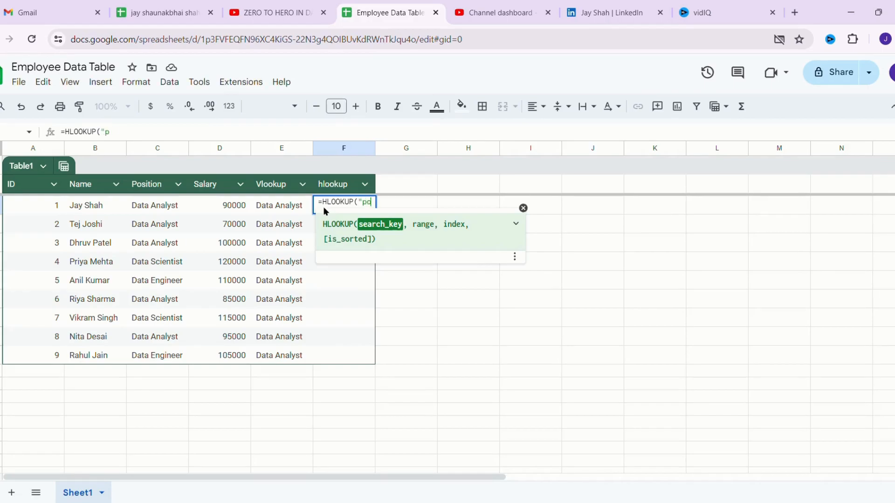
type("sition\",")
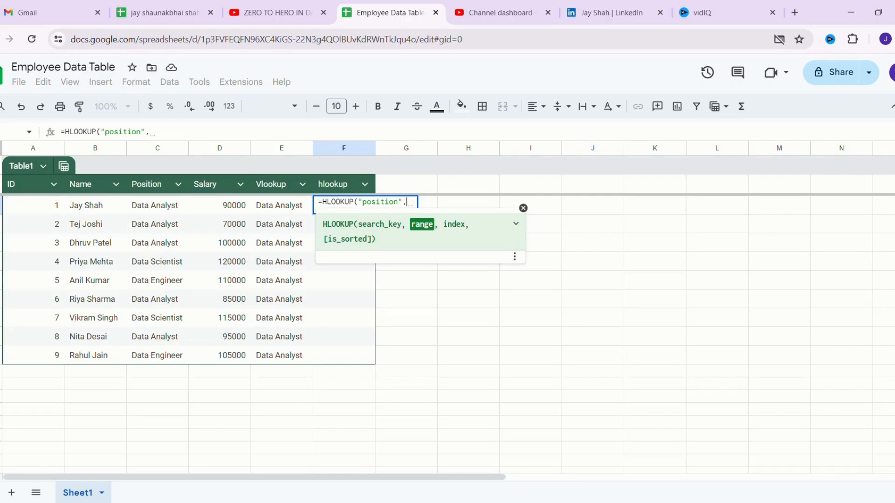
left_click_drag(30, 189, 247, 361)
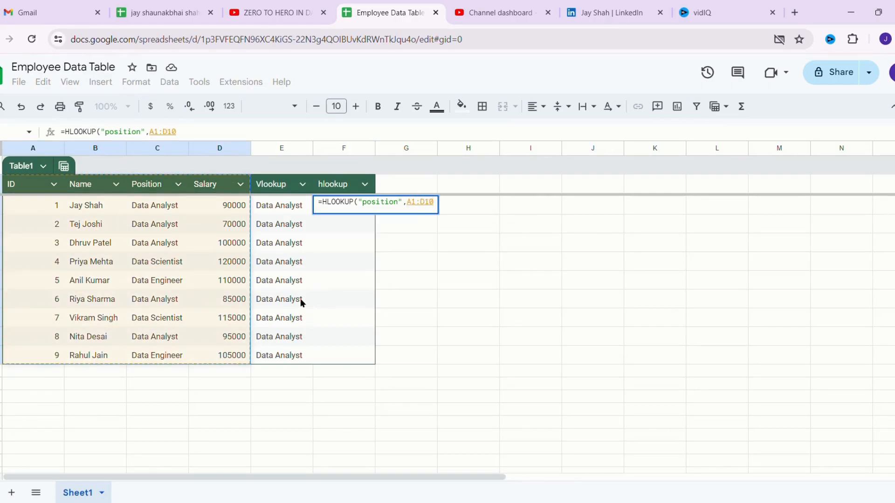
type(",")
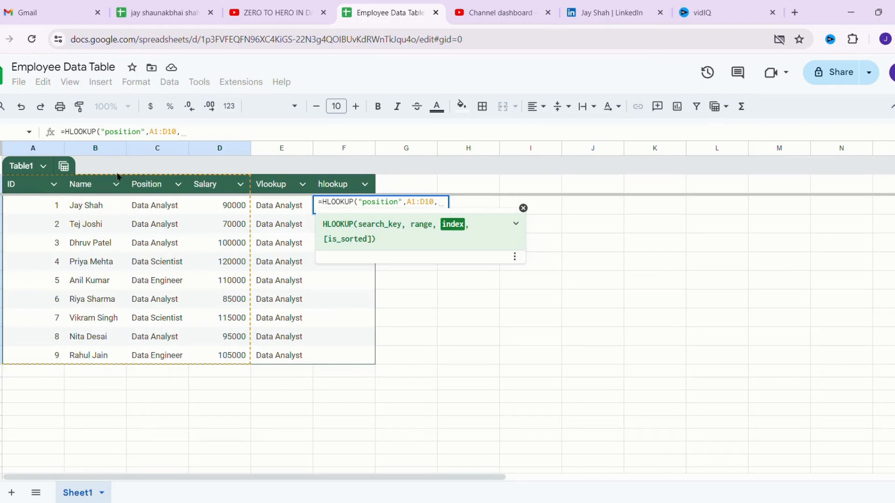
type("2")
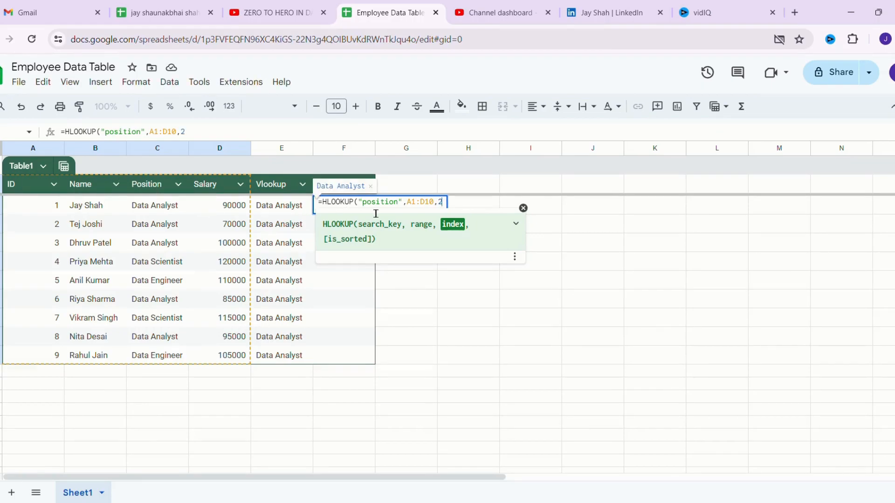
key("BackSpace")
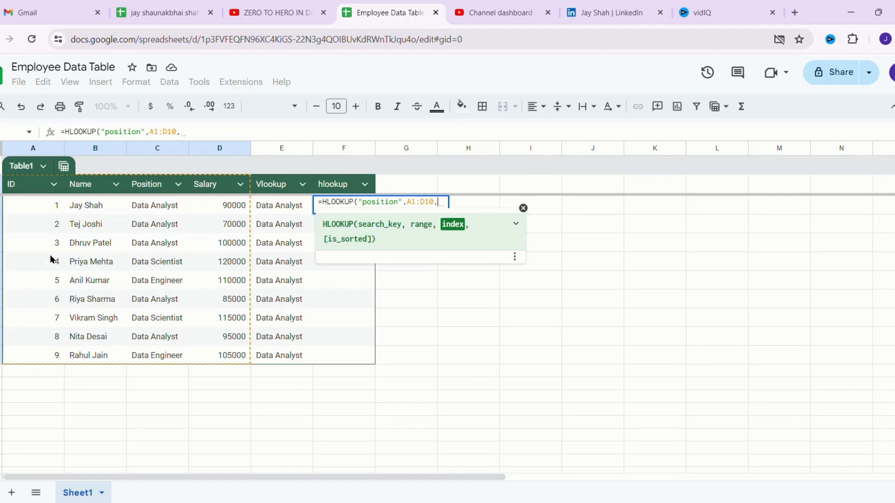
type("4,f")
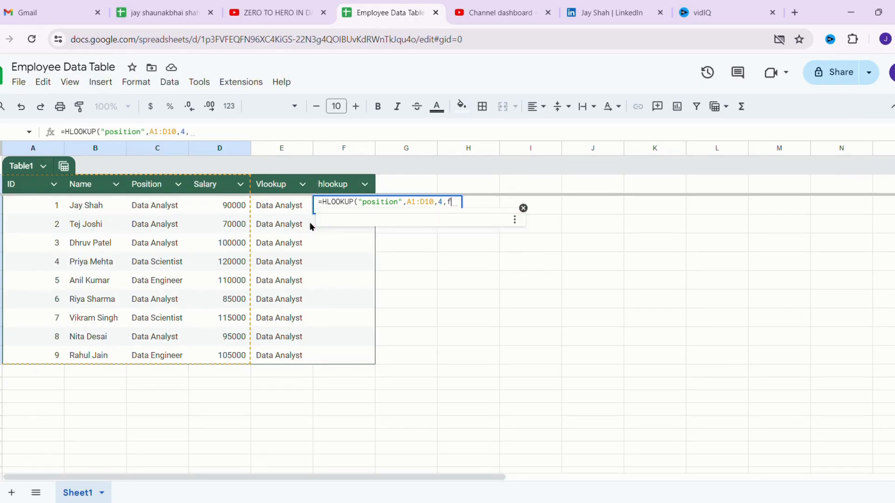
type("alse)")
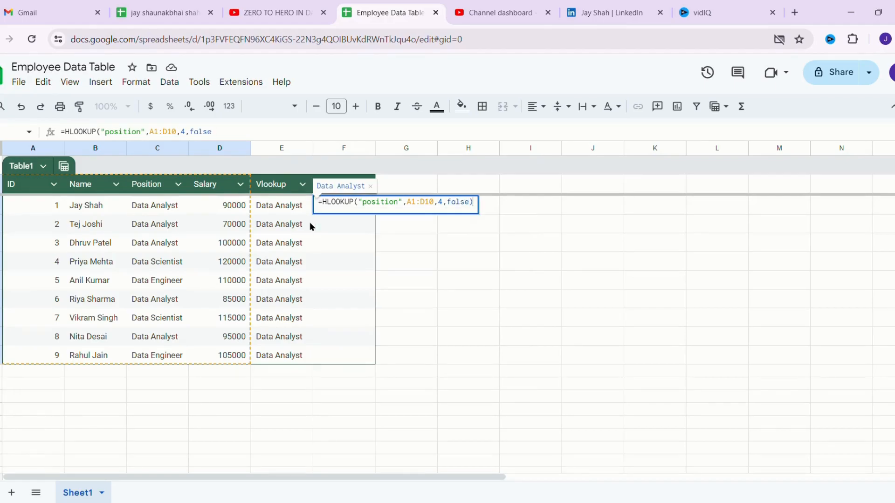
key("Return")
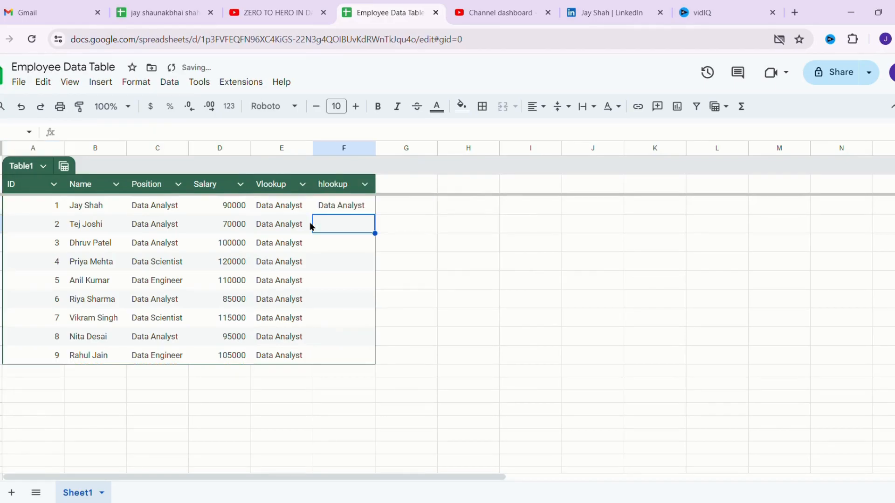
- Change F2's HLOOKUP row index from 4 to 5, then check the Data Scientist entry in C5
left_click(353, 206)
triple_click(351, 204)
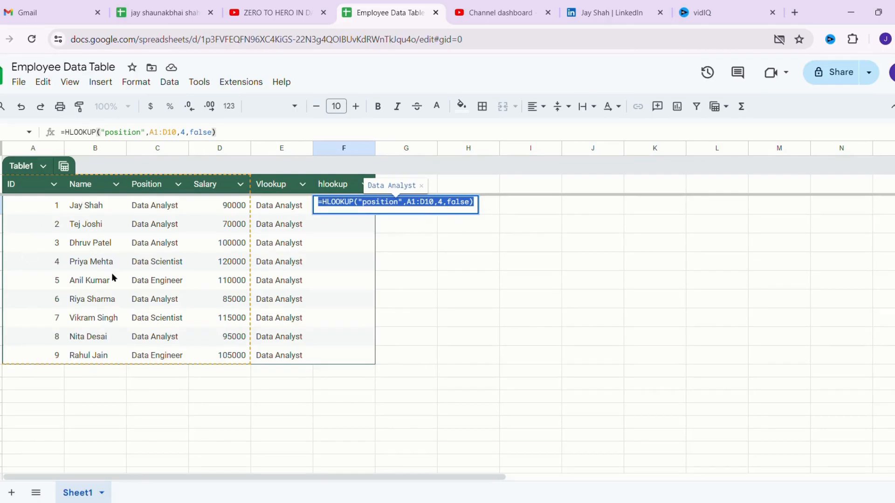
left_click(447, 210)
key("BackSpace")
type("5")
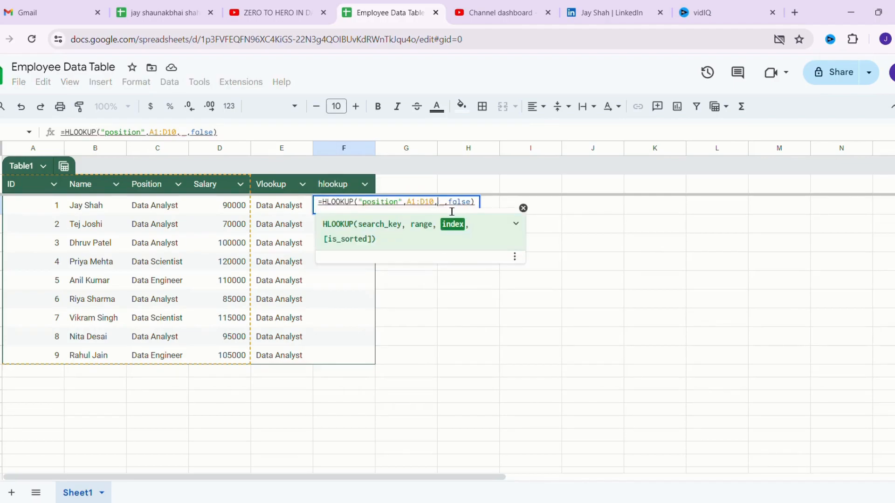
key("Return")
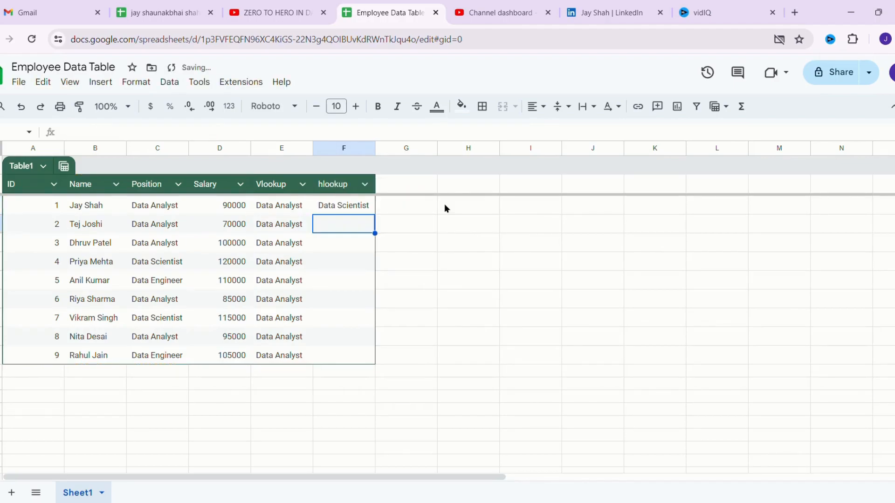
left_click(154, 267)
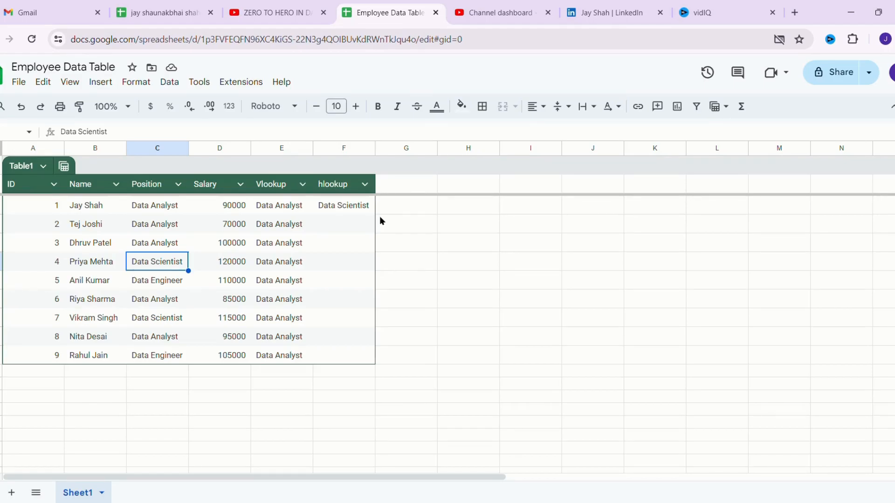
- Add an 'index' header in G1, extending the table
left_click(391, 192)
double_click(391, 191)
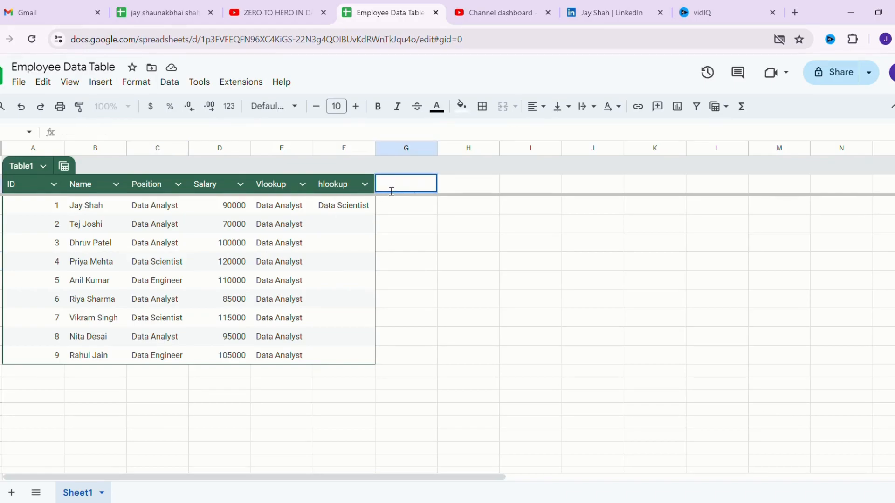
double_click(389, 191)
type("index")
key("Return")
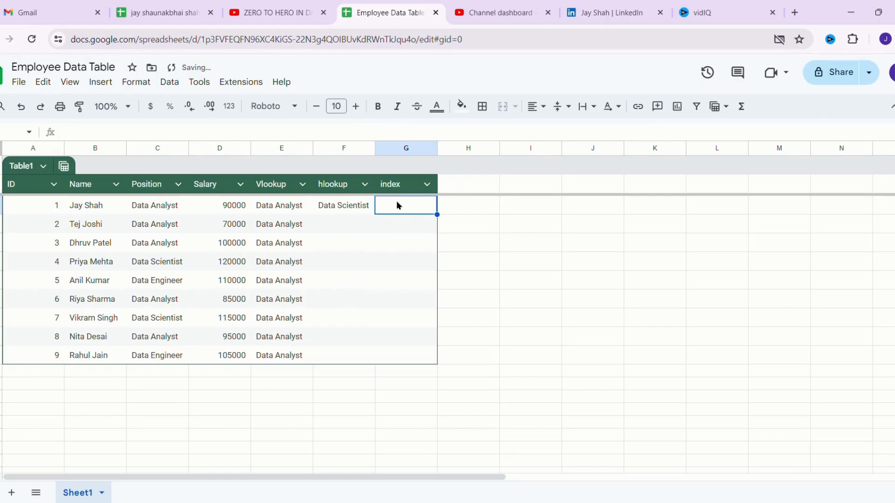
- Start G2's INDEX formula with the Salary range D2:D10
double_click(396, 205)
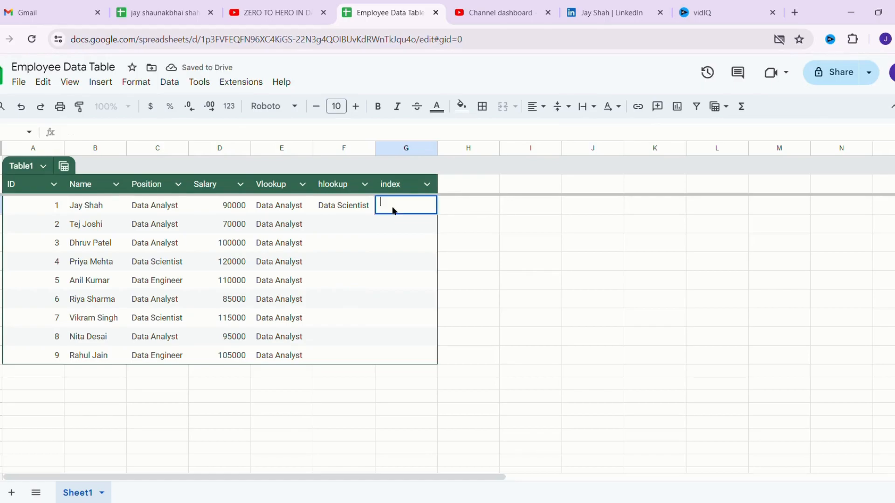
type("=index")
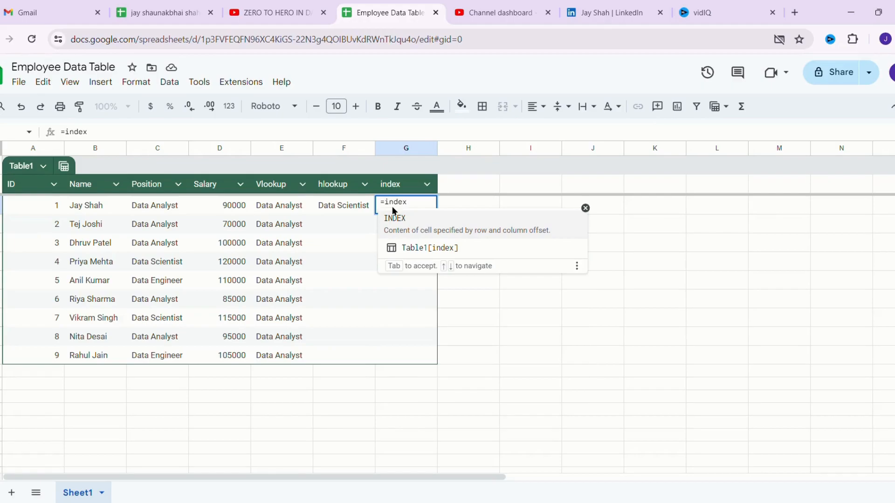
key("Tab")
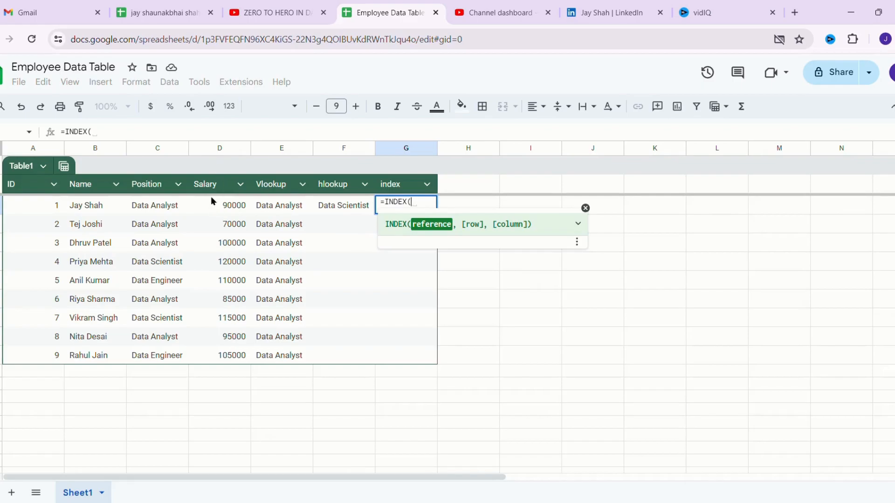
left_click_drag(232, 208, 242, 356)
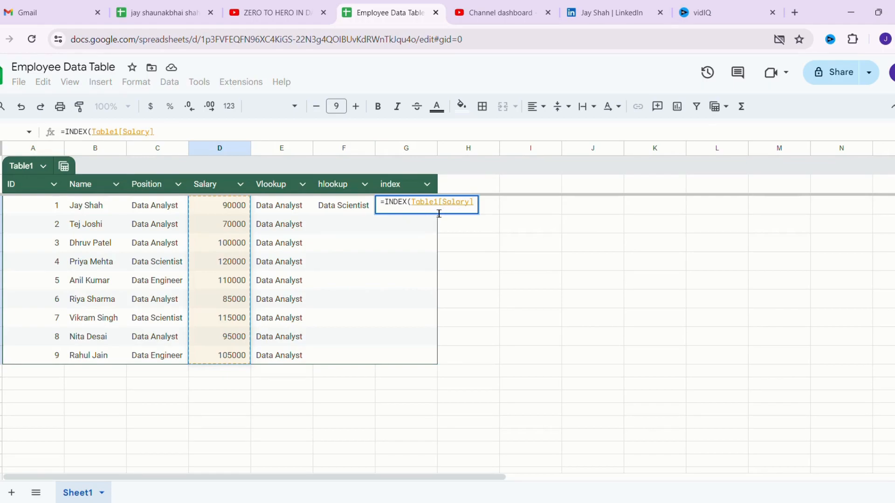
left_click(481, 209)
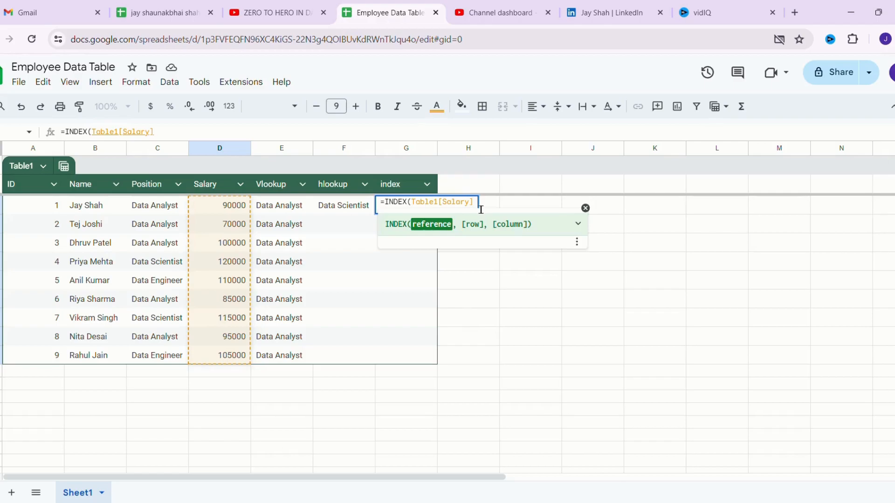
key("BackSpace")
key("BackSpace")
key("BackSpace")
key("BackSpace")
key("BackSpace")
key("BackSpace")
key("BackSpace")
key("BackSpace")
key("BackSpace")
key("BackSpace")
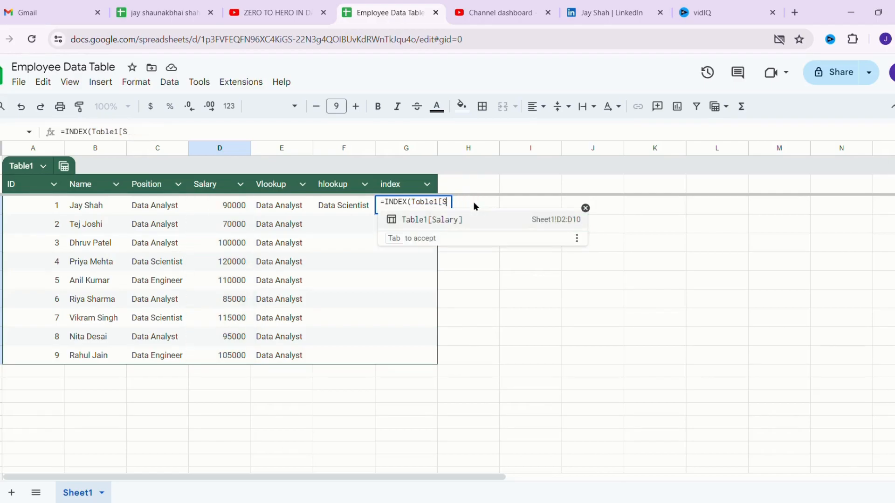
key("BackSpace")
key("BackSpace")
key("BackSpace")
key("BackSpace")
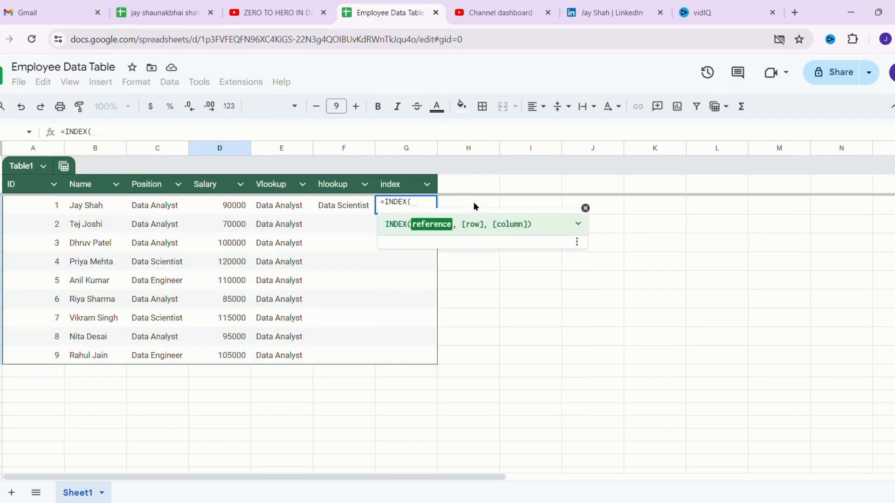
type("D2:d")
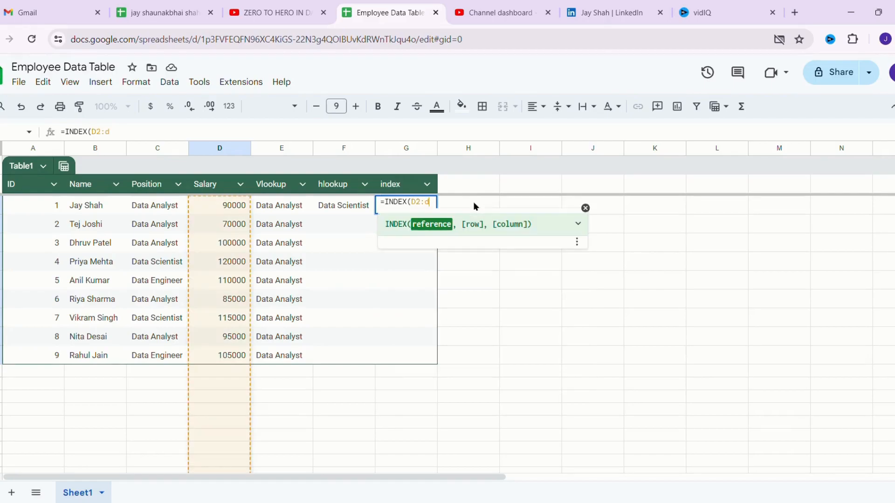
key("BackSpace")
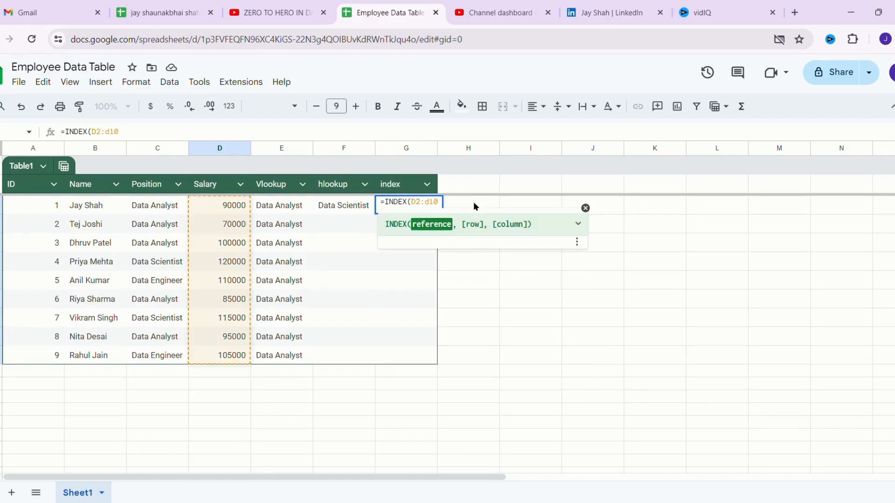
type("D1")
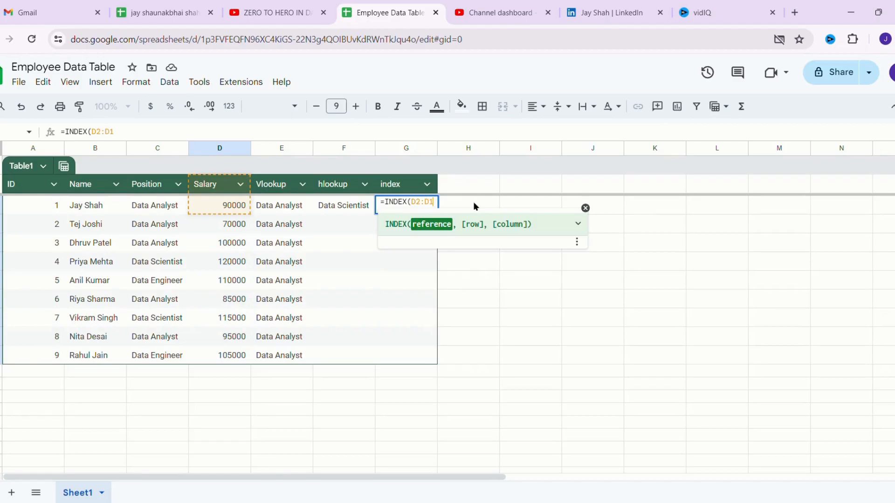
type("0")
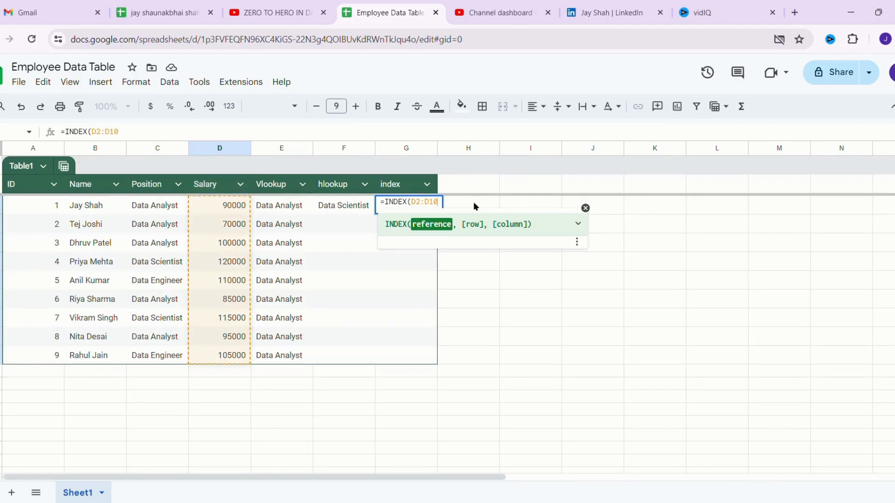
type(",match")
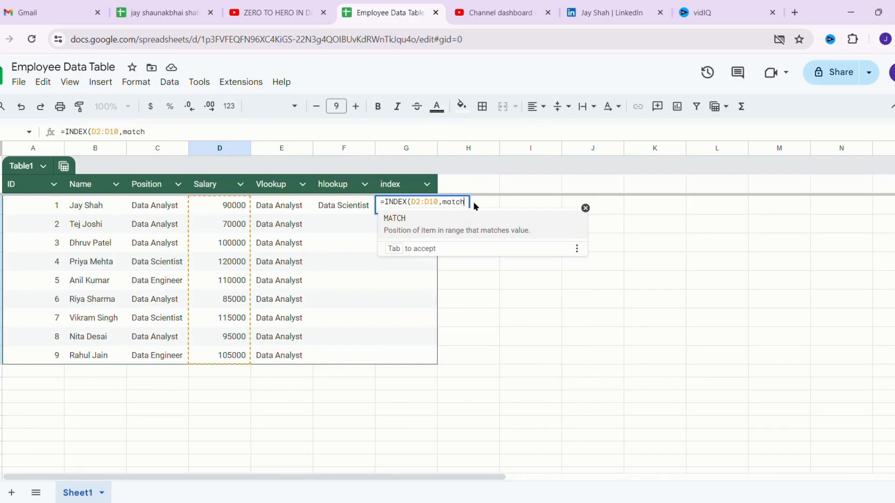
- Complete it with an exact MATCH of the first employee's name in B2:B10, returning 90000
key("Tab")
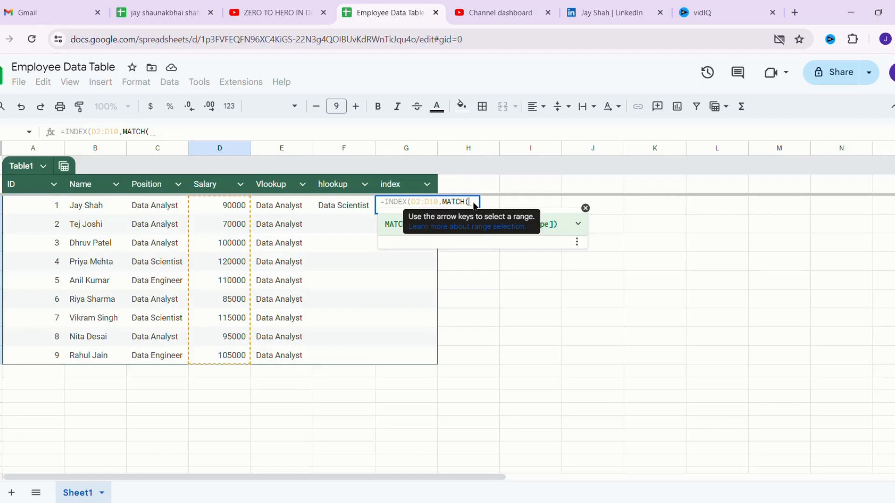
type("\"")
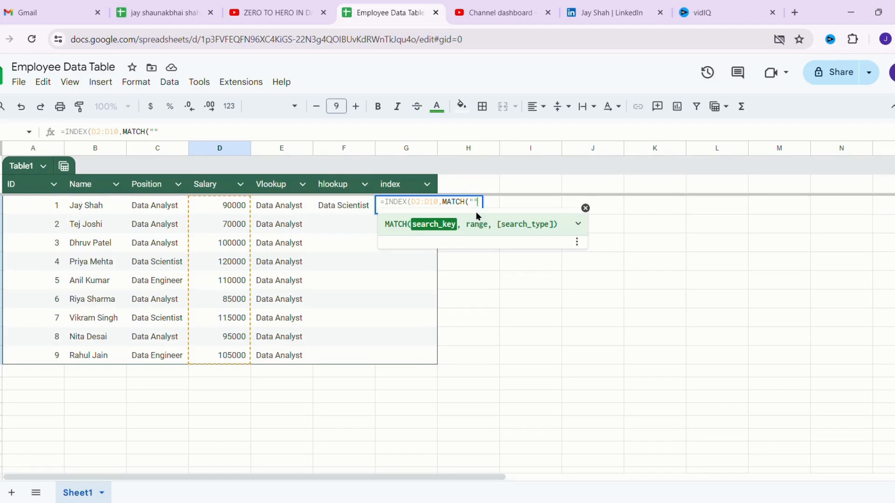
type("Jay Shah\",")
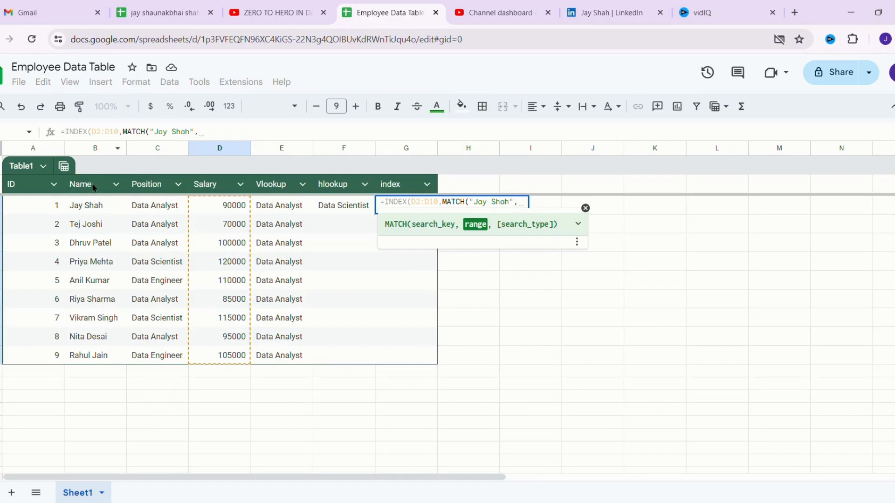
left_click(79, 209)
left_click_drag(79, 213, 66, 344)
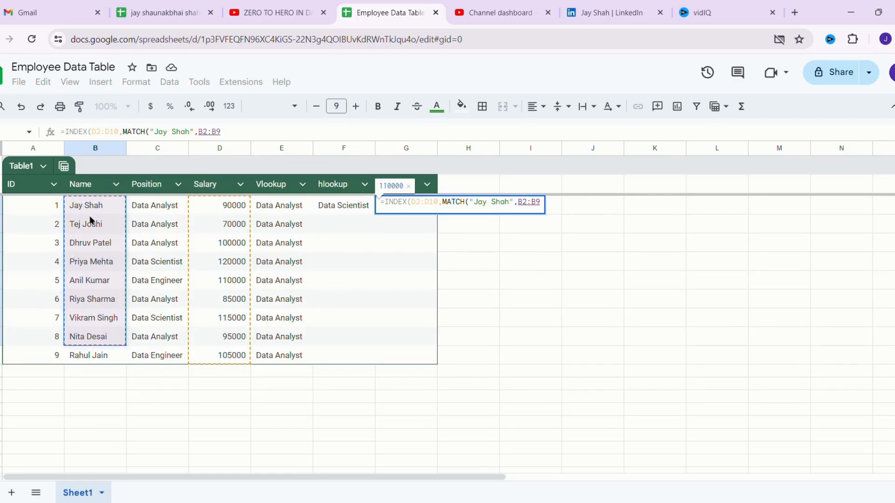
key("BackSpace")
type("10")
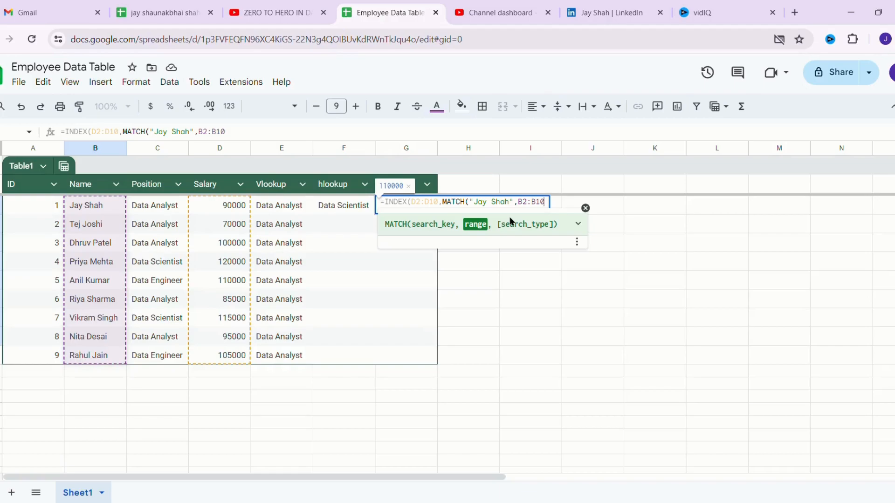
type(",0")
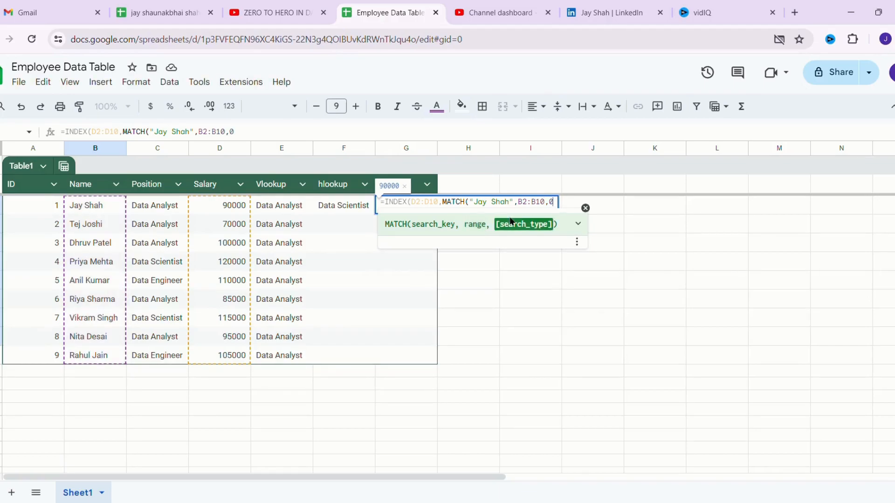
type("))")
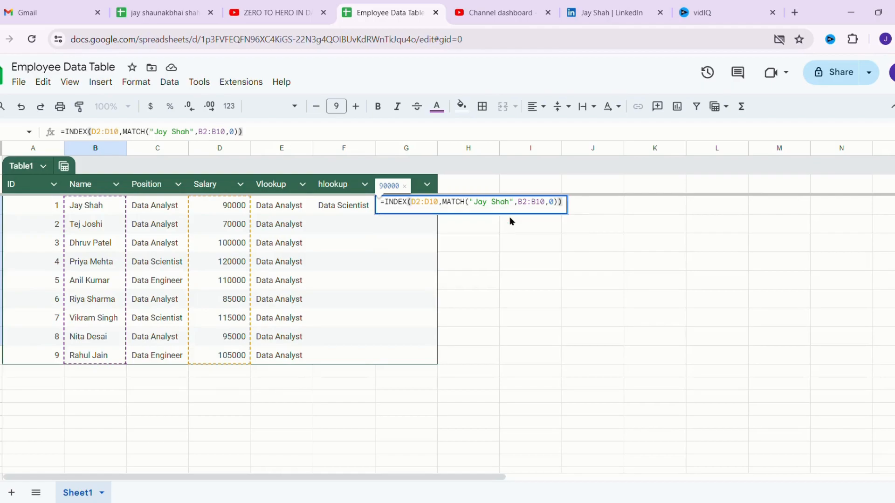
key("Return")
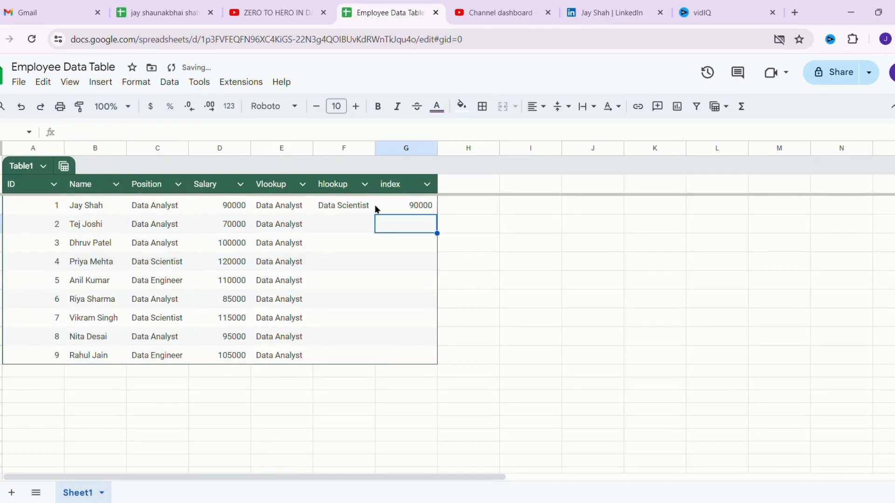
- Undo copying G2's INDEX formula down the column after it produced #N/A errors
left_click(393, 205)
left_click_drag(438, 215, 440, 251)
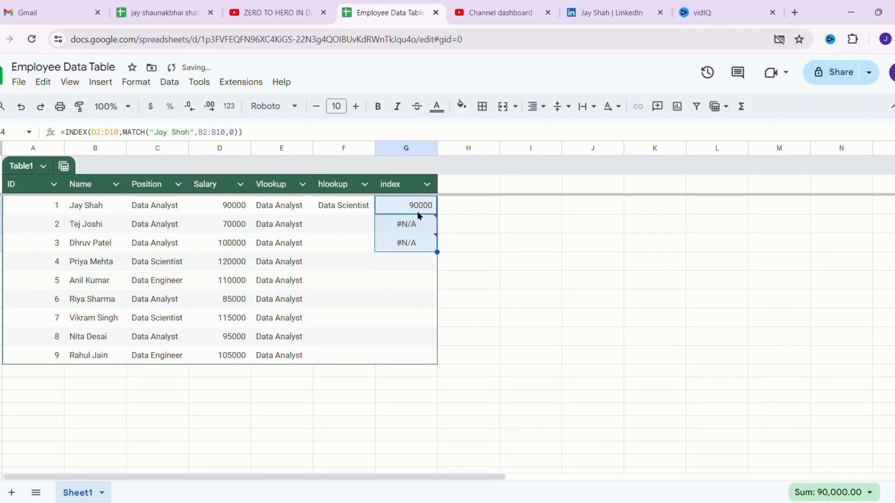
left_click(408, 226)
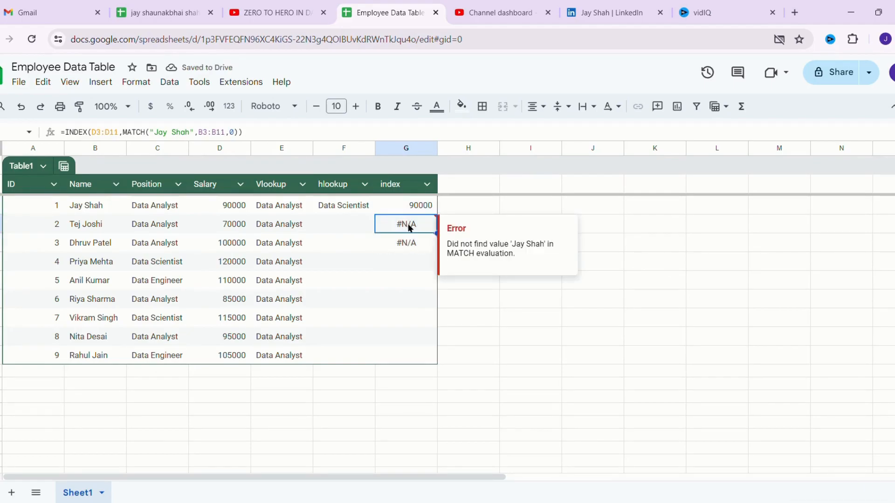
key("ctrl+z")
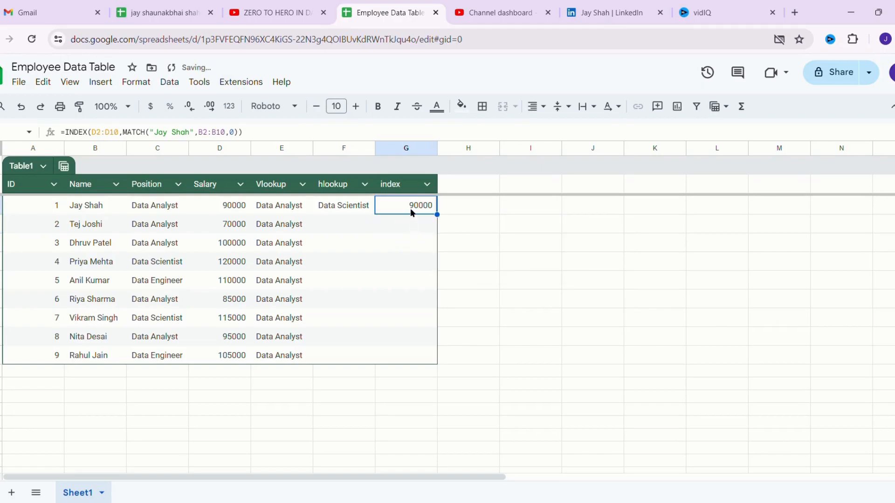
left_click(402, 240)
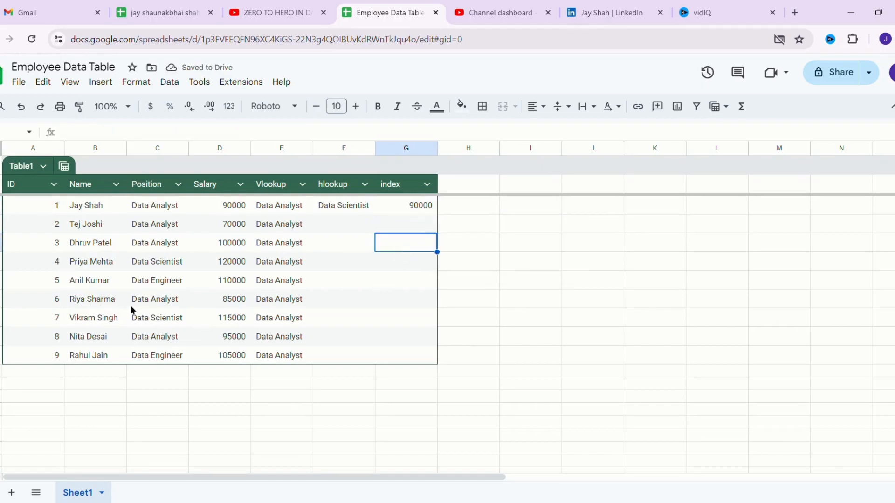
- In G8, enter an INDEX on D2:D10 with MATCH of the row 8 employee's name in B2:B10
left_click(77, 339)
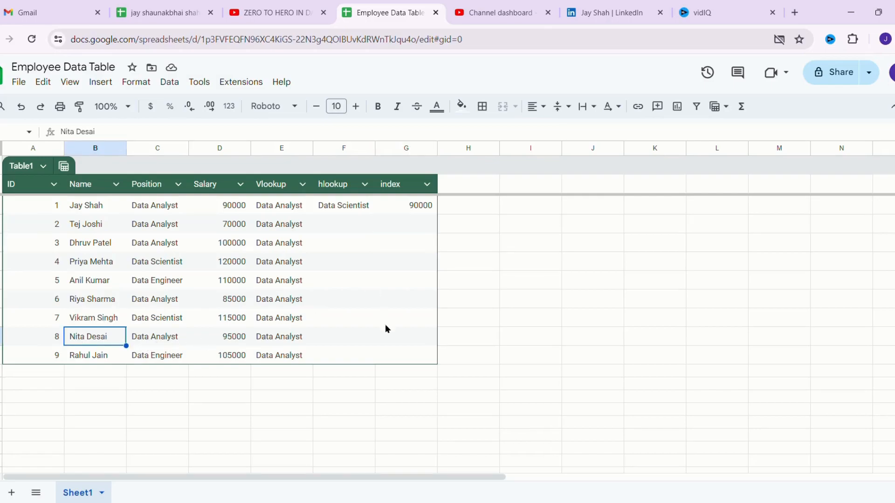
left_click(397, 332)
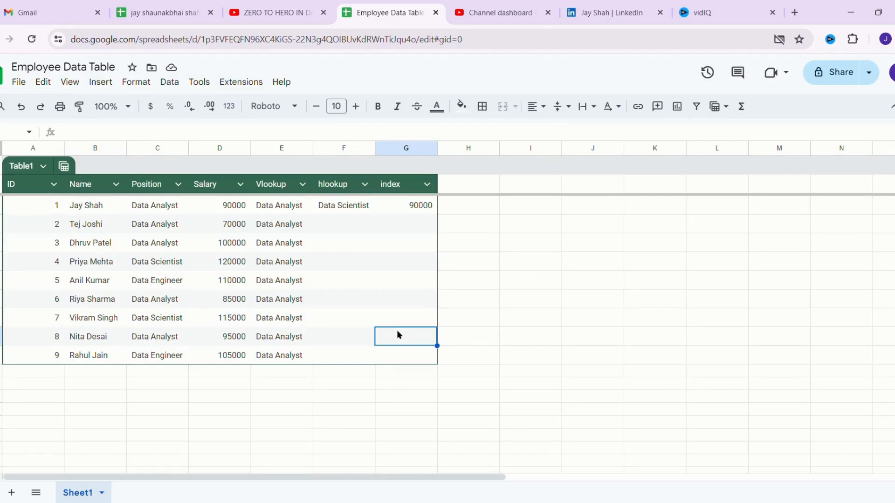
type("=")
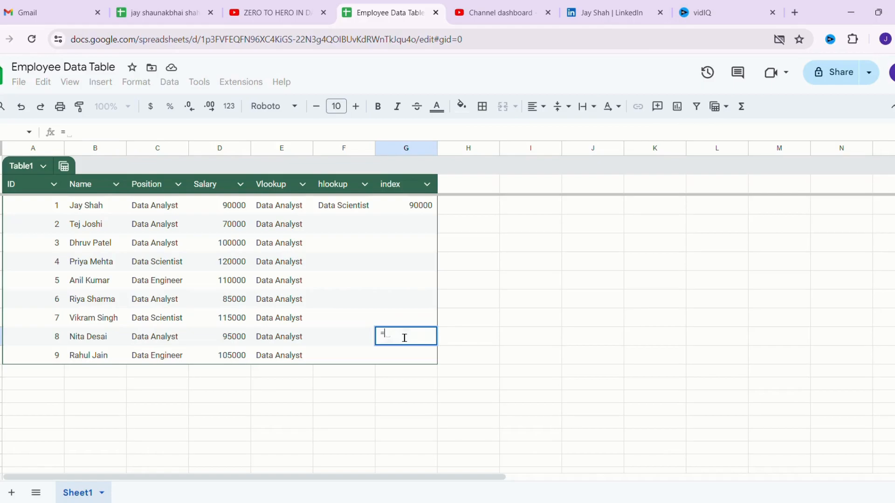
type("in")
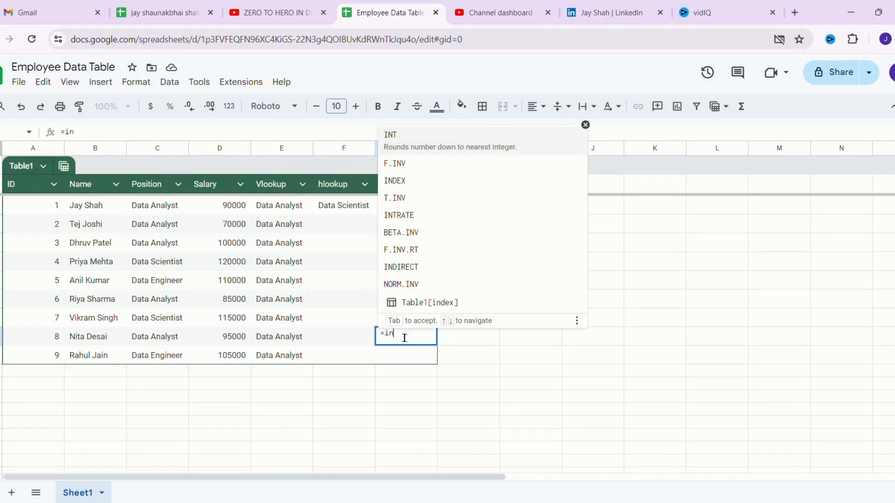
type("dex(")
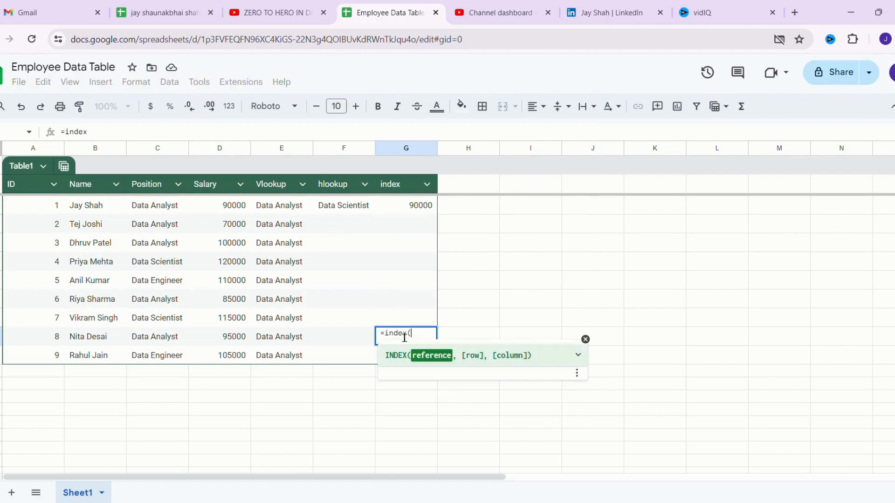
type("d2:d")
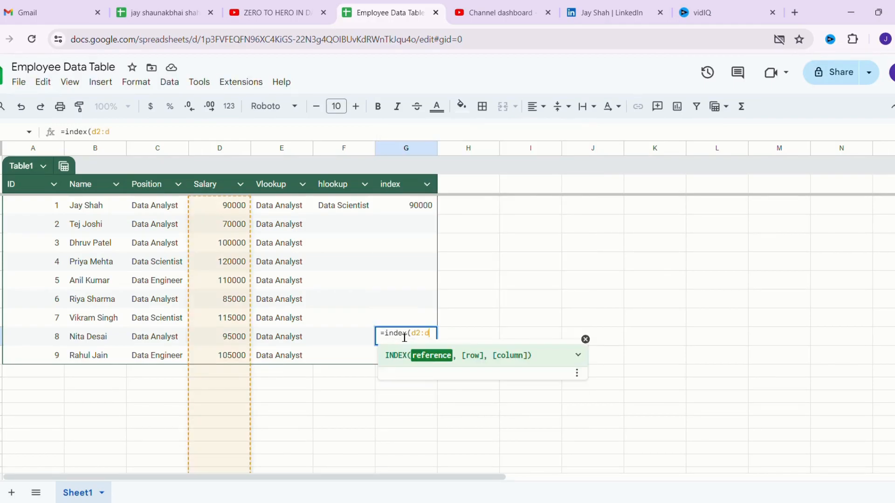
type("10")
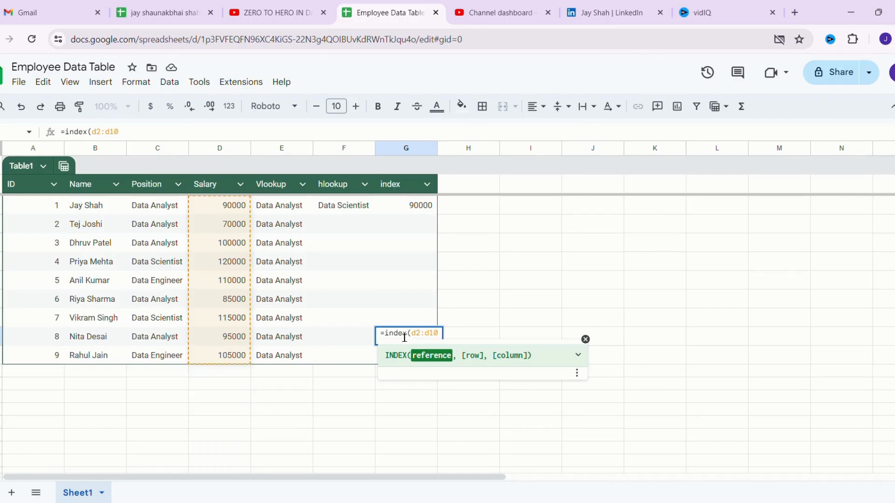
type(",")
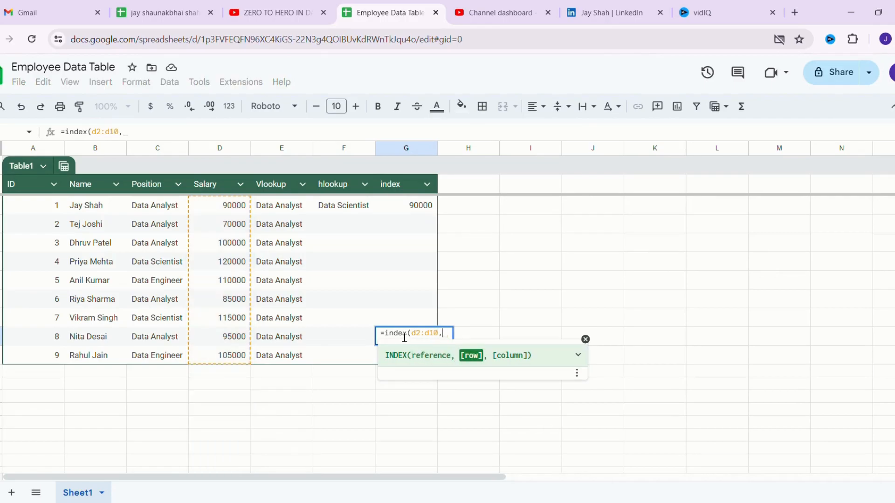
type("match")
key("Tab")
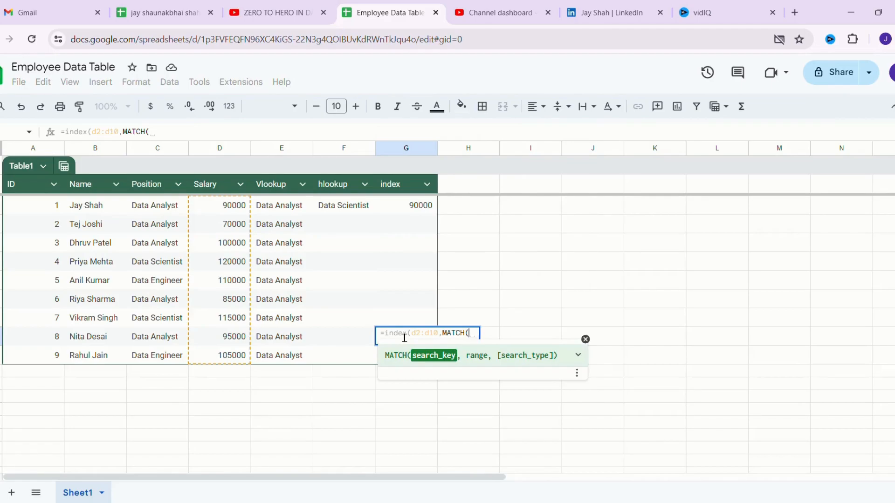
type("\"")
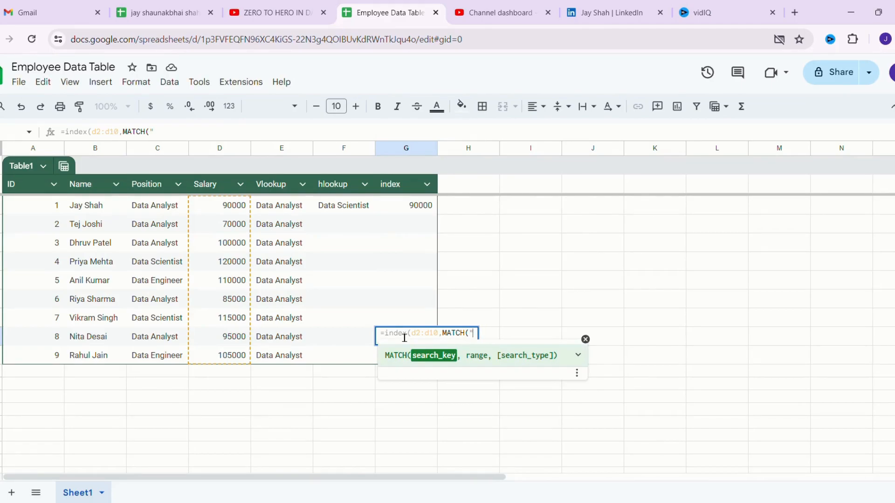
type("nita desai\"")
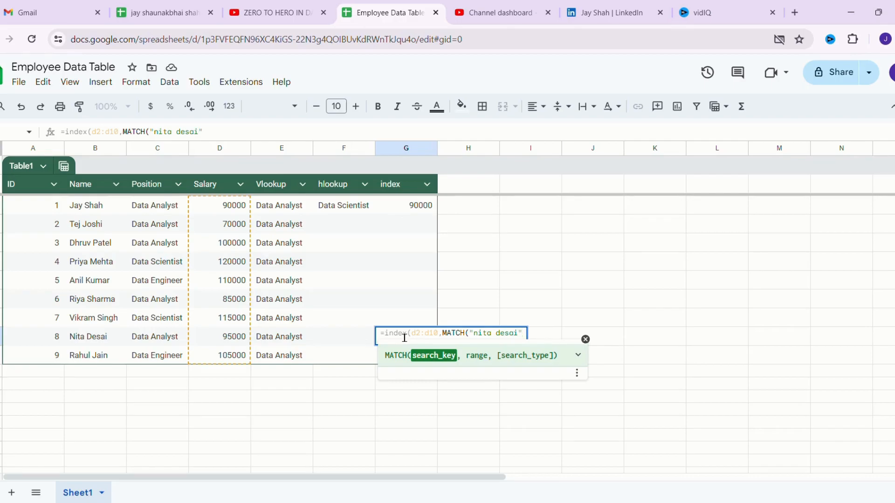
type(",b2")
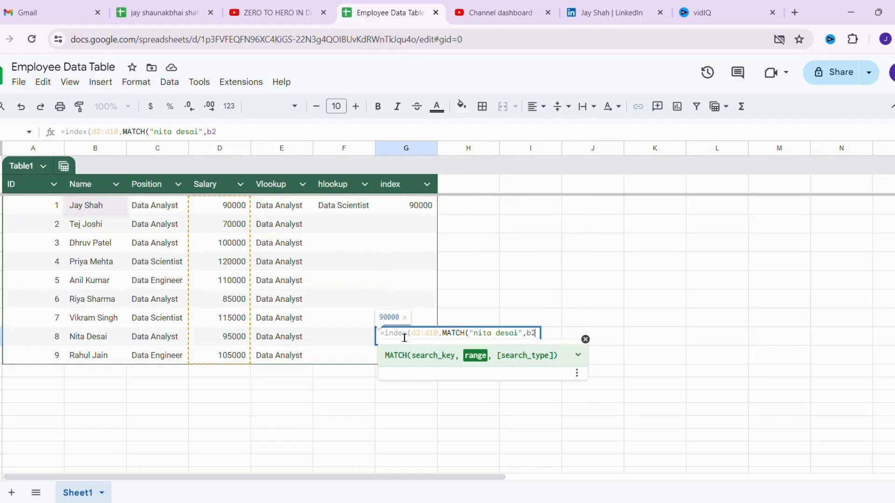
type(":b10")
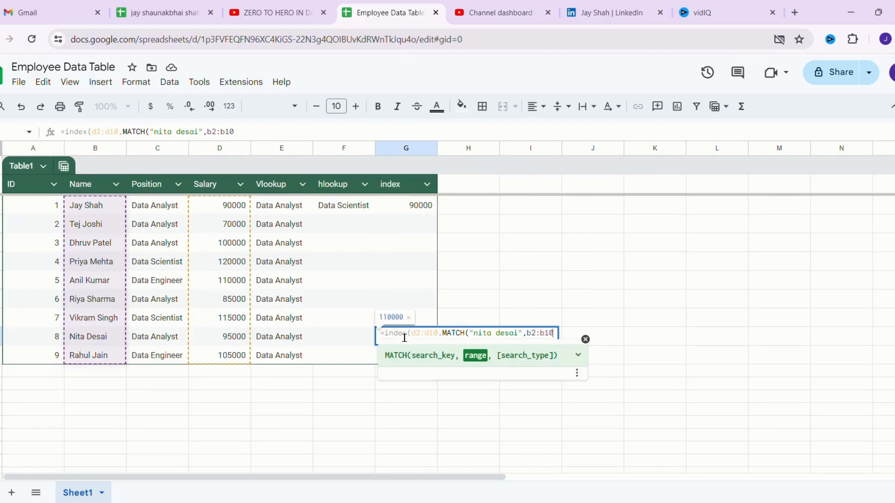
type(",0))")
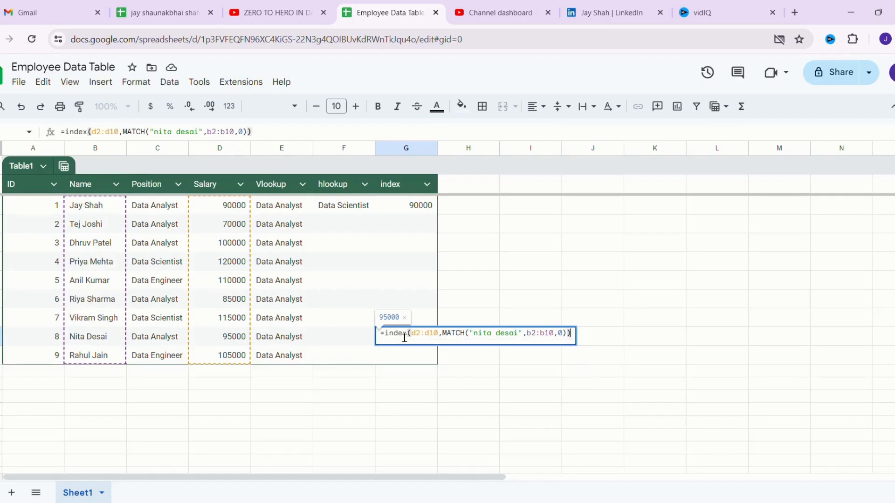
key("Return")
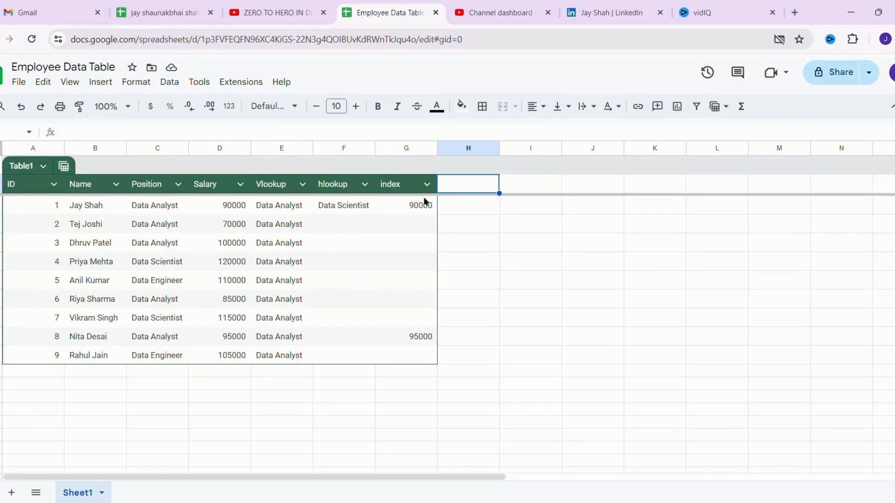
- Add a 'sum' header in H1
double_click(458, 191)
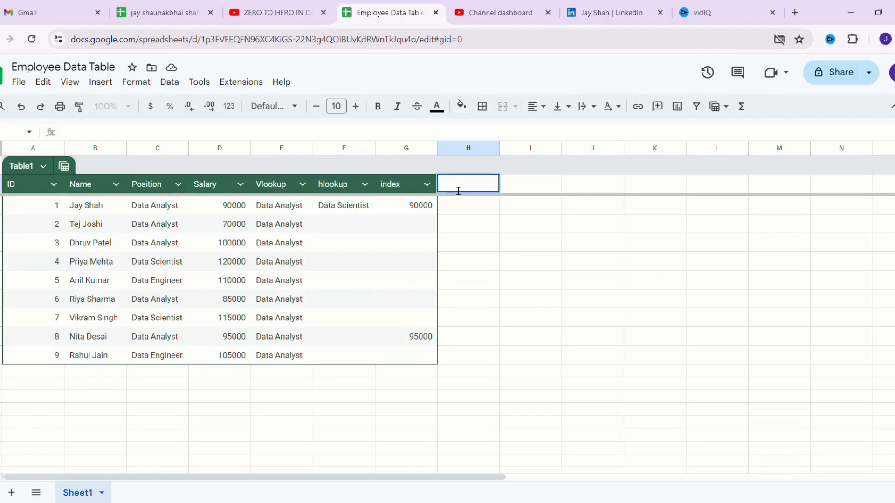
type("sum")
key("Return")
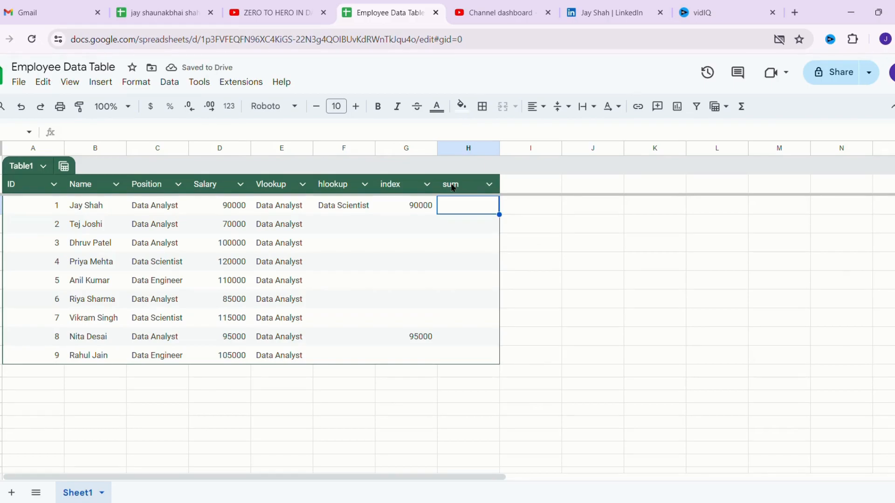
- Start a SUMIFS in H2 with D2:D10 as the sum range
type("=su")
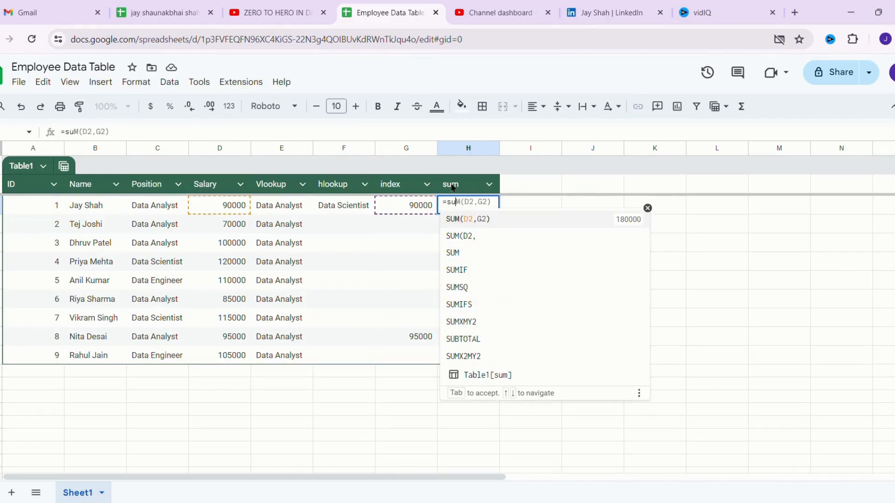
type("mif")
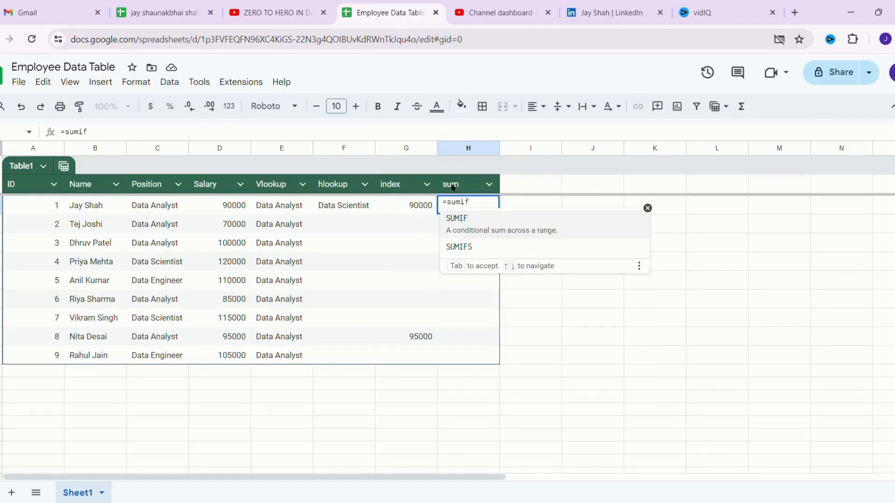
key("Down")
key("Tab")
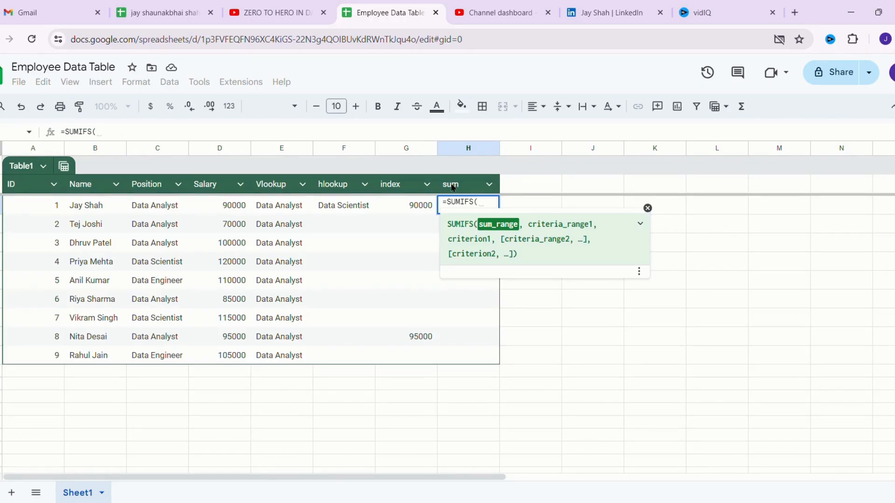
left_click_drag(208, 205, 219, 355)
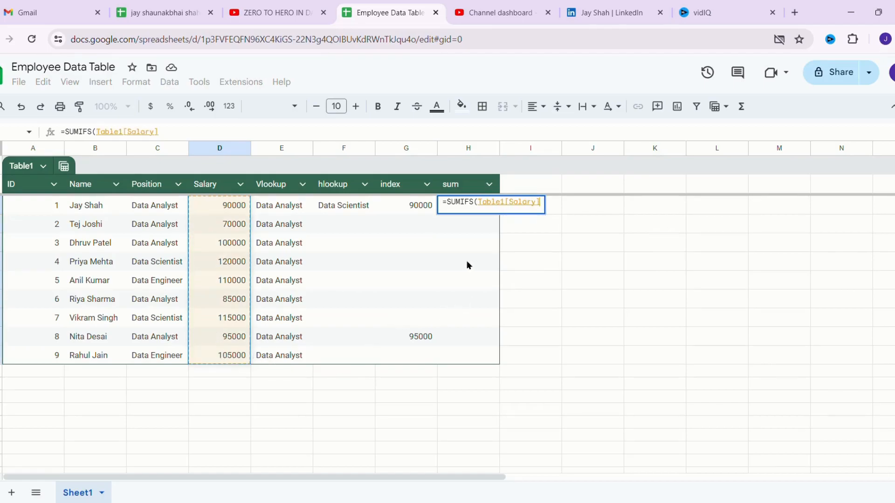
key("BackSpace")
key("BackSpace")
key("BackSpace")
key("BackSpace")
key("BackSpace")
key("BackSpace")
key("BackSpace")
key("BackSpace")
key("BackSpace")
key("BackSpace")
key("BackSpace")
key("BackSpace")
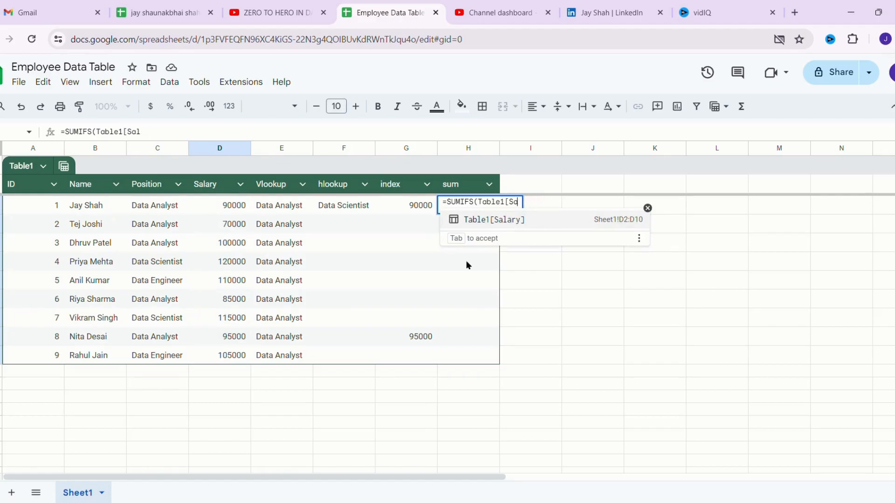
key("BackSpace")
key("BackSpace")
type("D2:D")
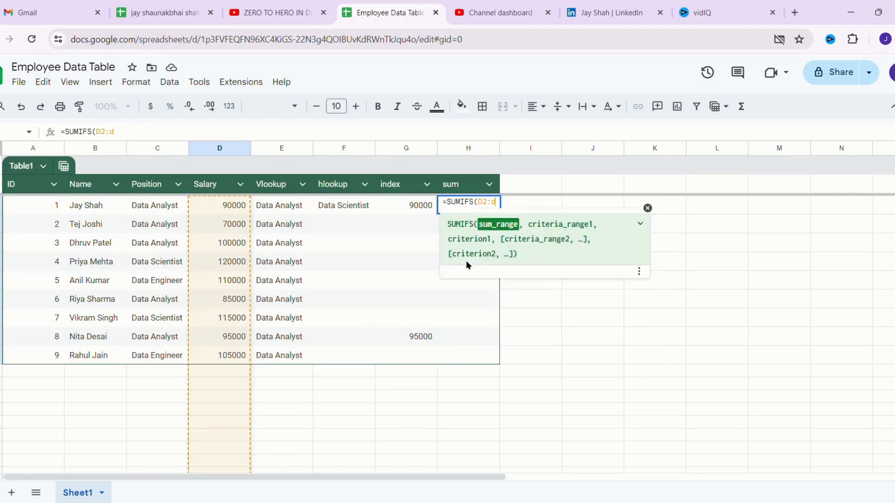
type("10,")
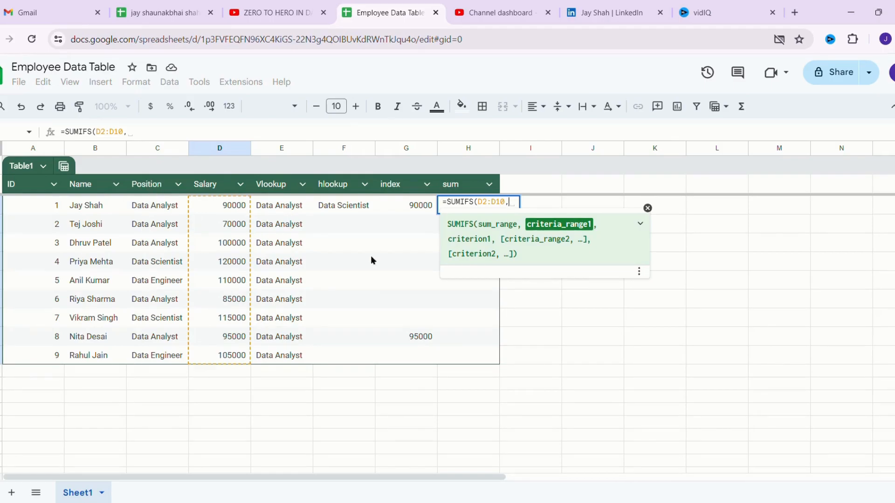
- Finish it with criteria range C2:C10 equal to "Data Analyst", giving 440000
mouse_move(145, 208)
left_mouse_down()
mouse_move(153, 238)
mouse_move(146, 357)
mouse_move(155, 213)
left_mouse_up()
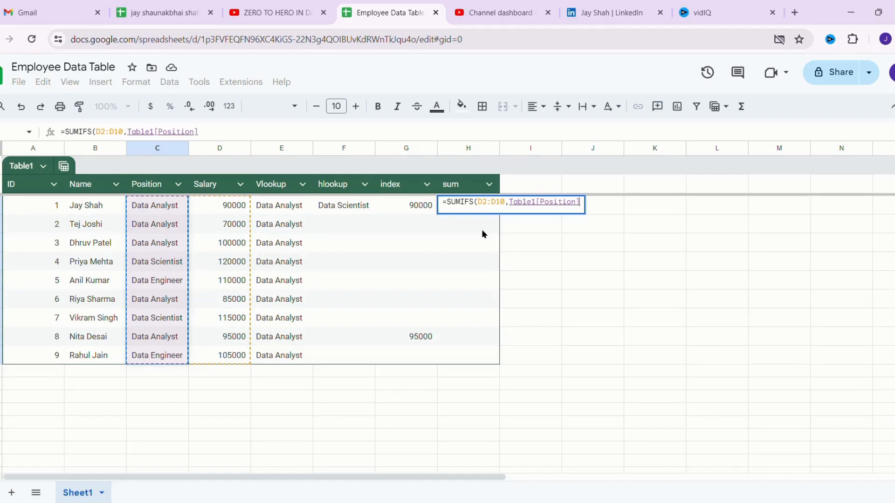
key("BackSpace")
key("BackSpace")
key("BackSpace")
key("BackSpace")
key("BackSpace")
key("BackSpace")
key("BackSpace")
key("BackSpace")
key("BackSpace")
key("BackSpace")
key("BackSpace")
key("BackSpace")
key("BackSpace")
key("BackSpace")
key("BackSpace")
key("BackSpace")
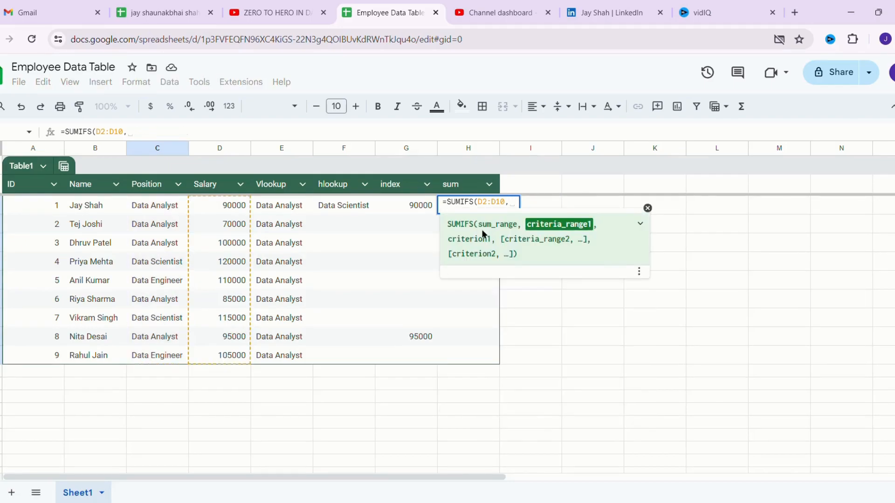
type("C2")
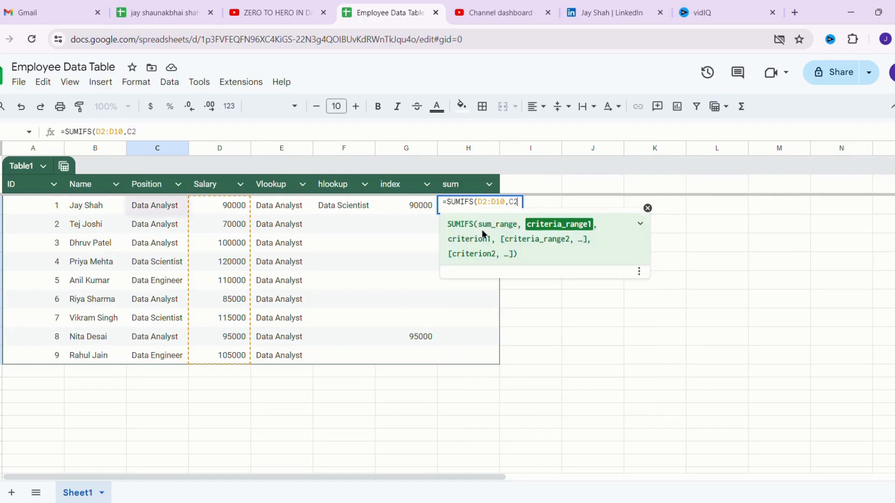
type(":C10")
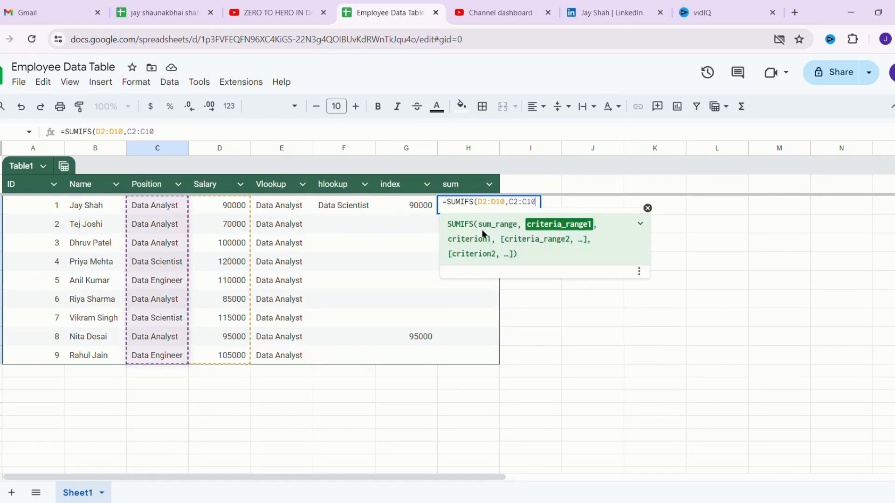
type(",")
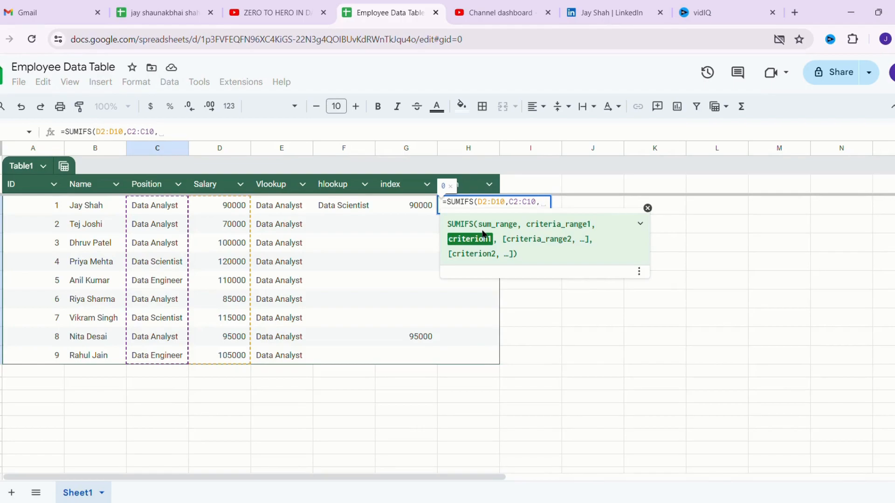
type("\"")
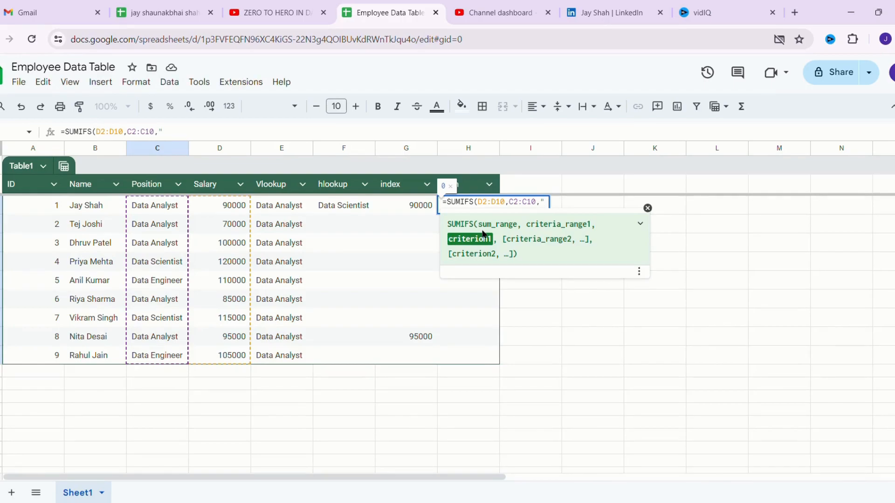
type("Data Analy")
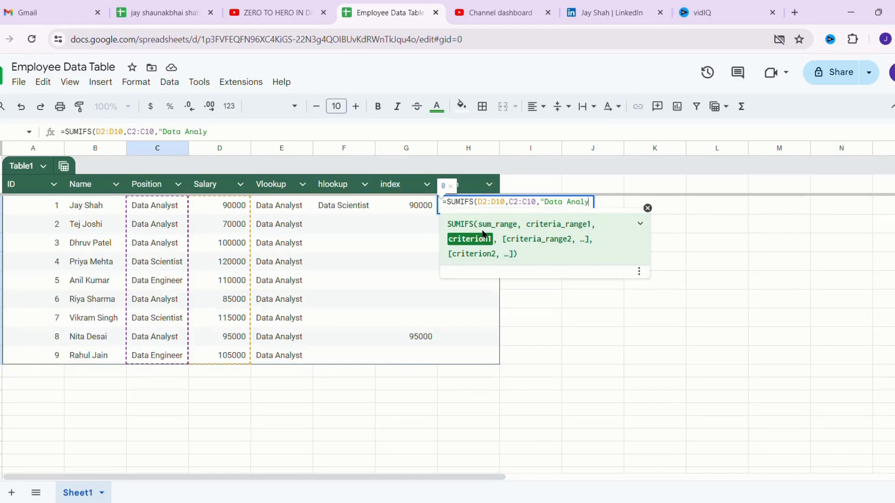
type("st")
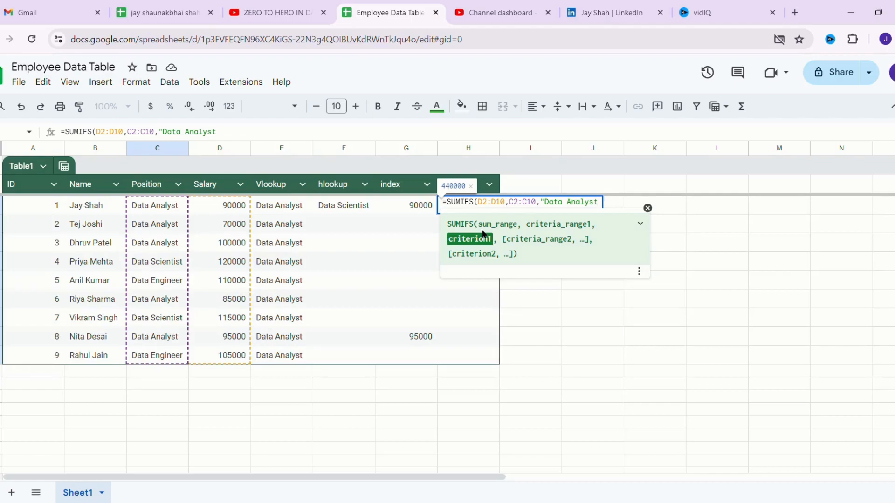
type("\")")
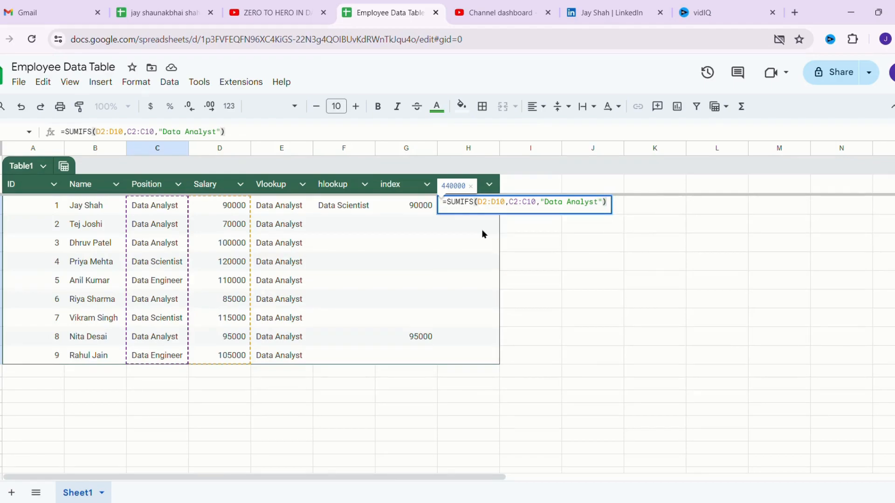
key("Return")
left_click(468, 208)
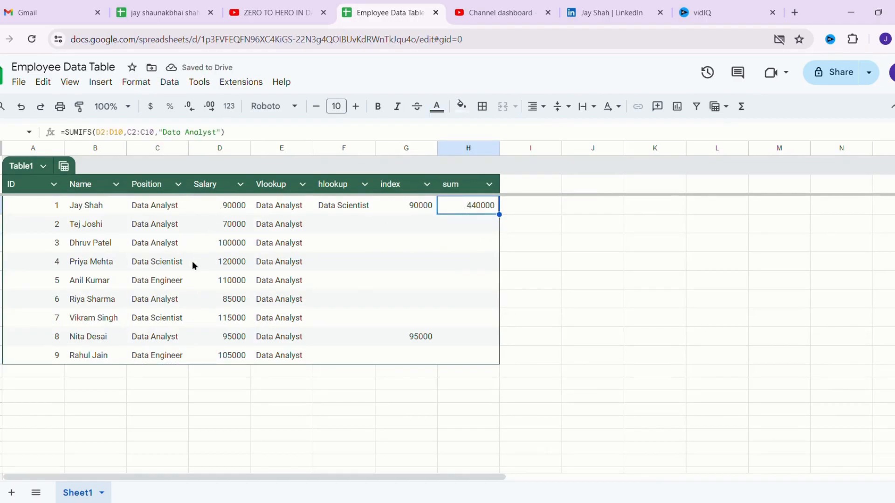
- Add a 'count' header in I1
left_click(505, 184)
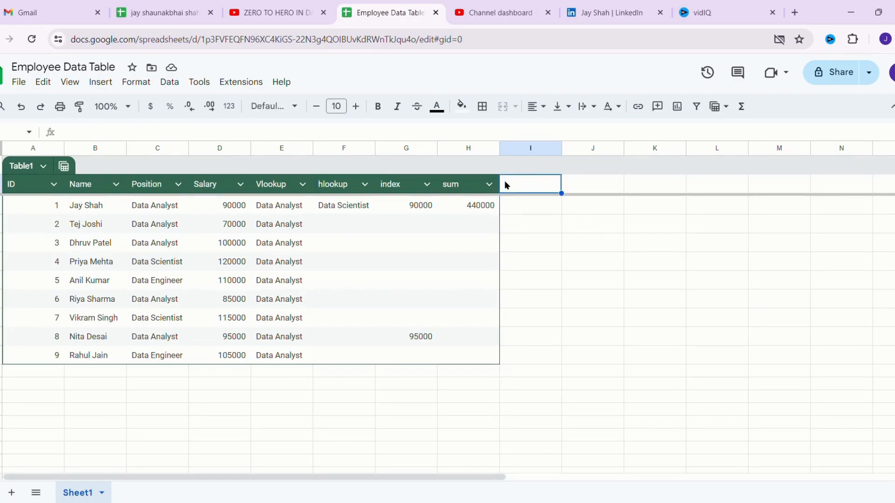
type("counti")
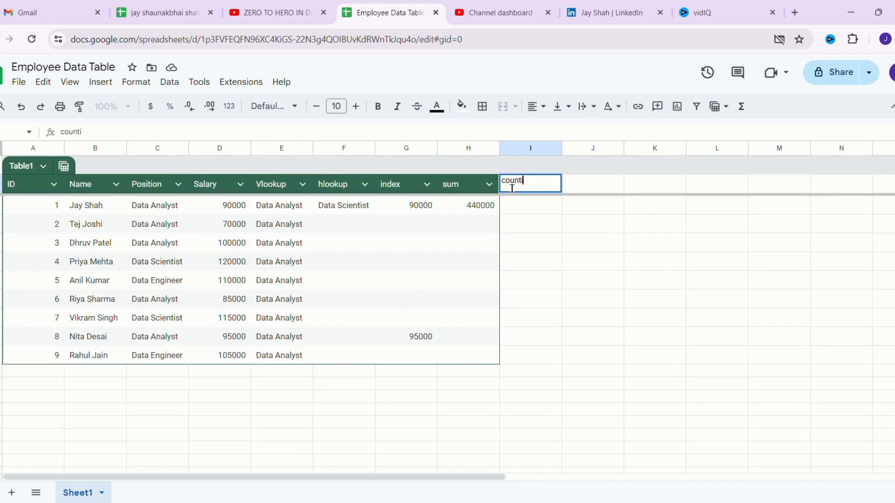
key("BackSpace")
key("Return")
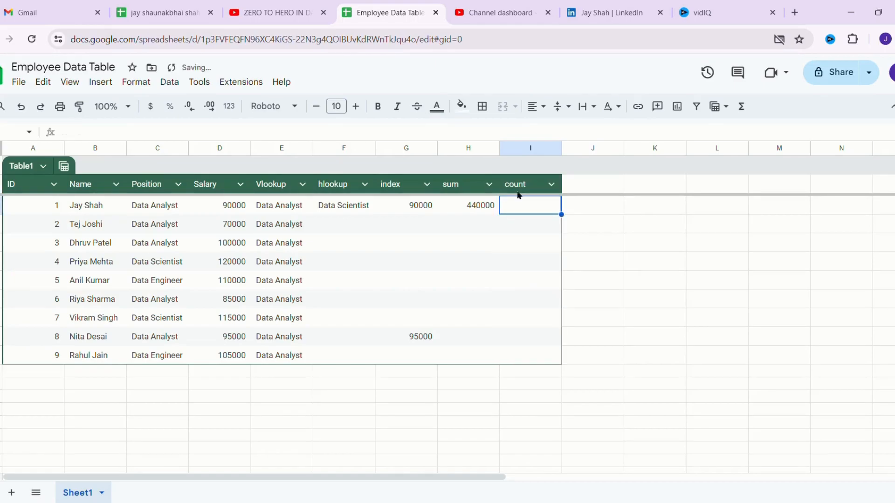
- Start a COUNTIFS in I2 over the range C2:C10
type("=")
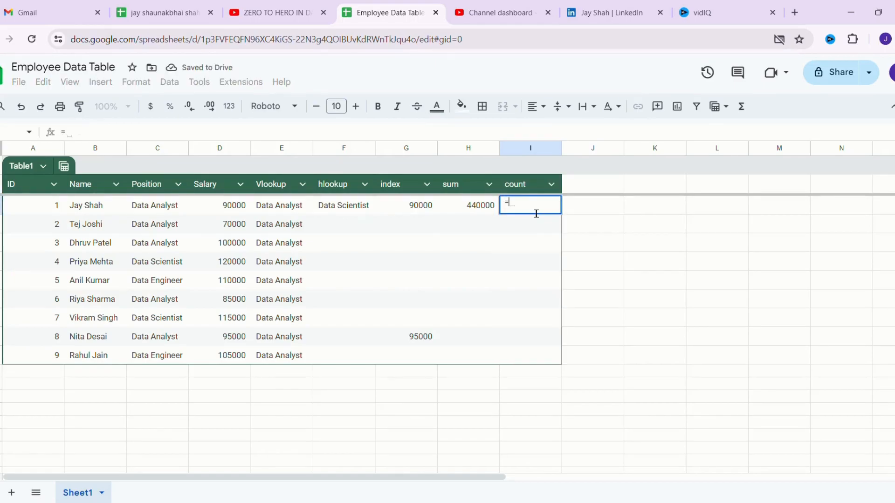
type("count")
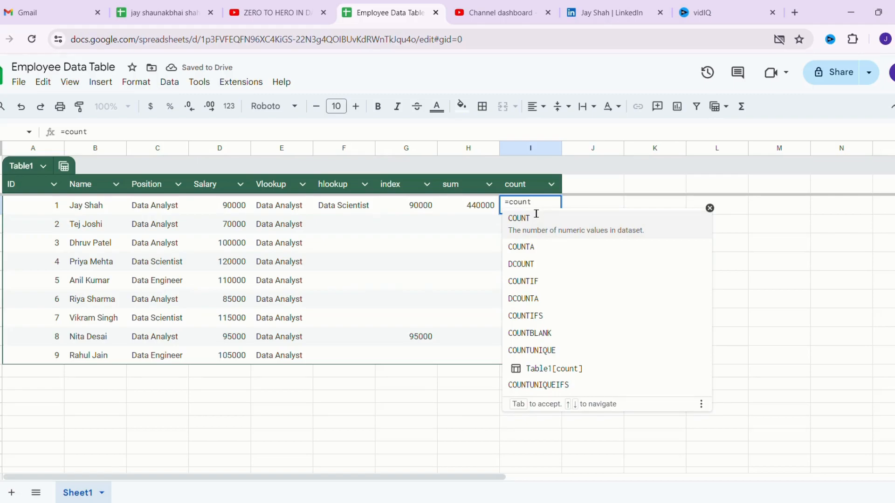
type("is")
key("BackSpace")
type("f")
key("Down")
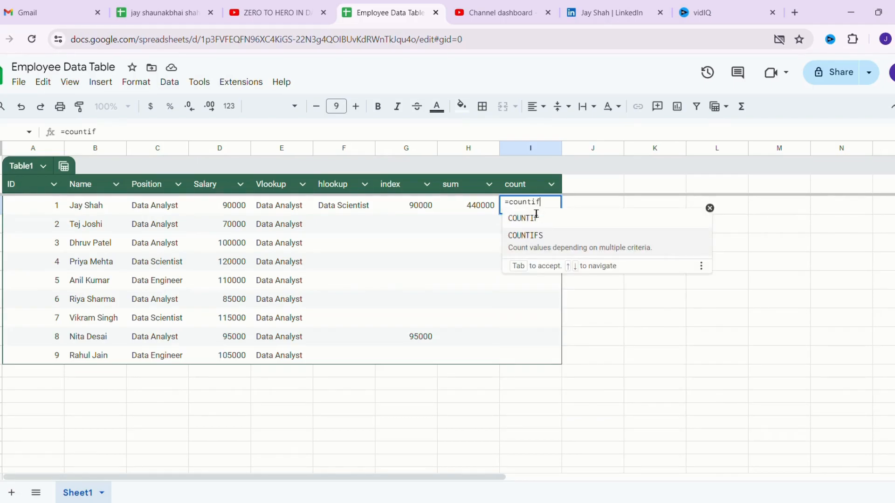
key("Tab")
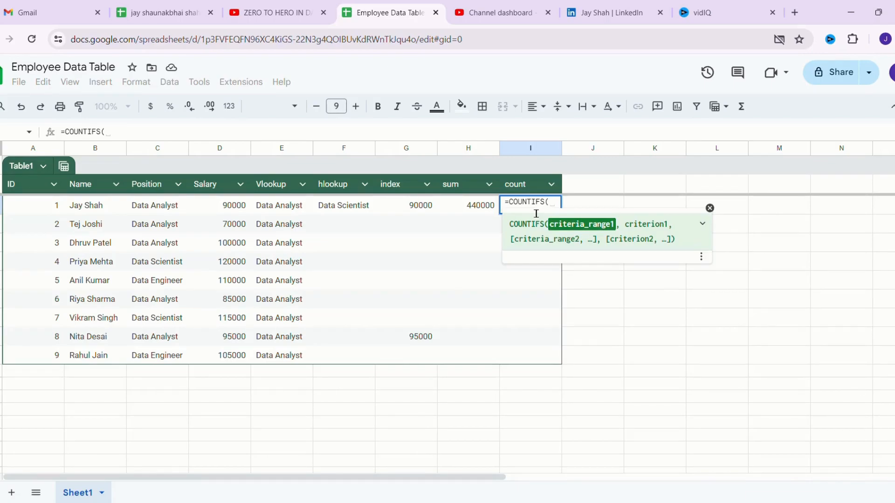
type("C2:")
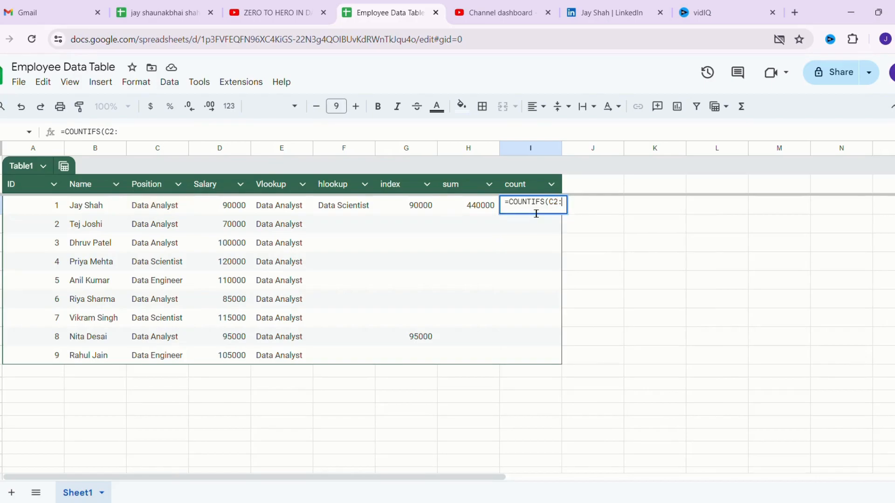
type("c10")
key("BackSpace")
key("BackSpace")
key("BackSpace")
- Complete the COUNTIFS with the criterion "Data Analyst", giving a count of 5
type("C10")
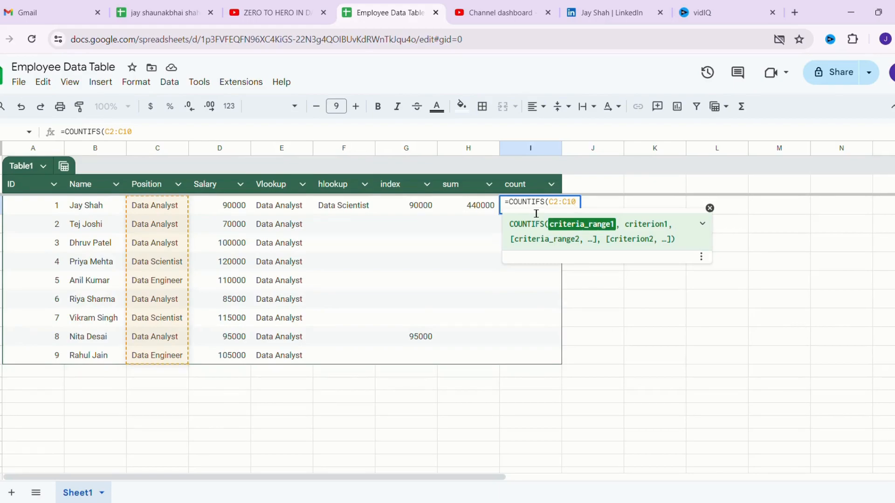
type(",\"data analyst")
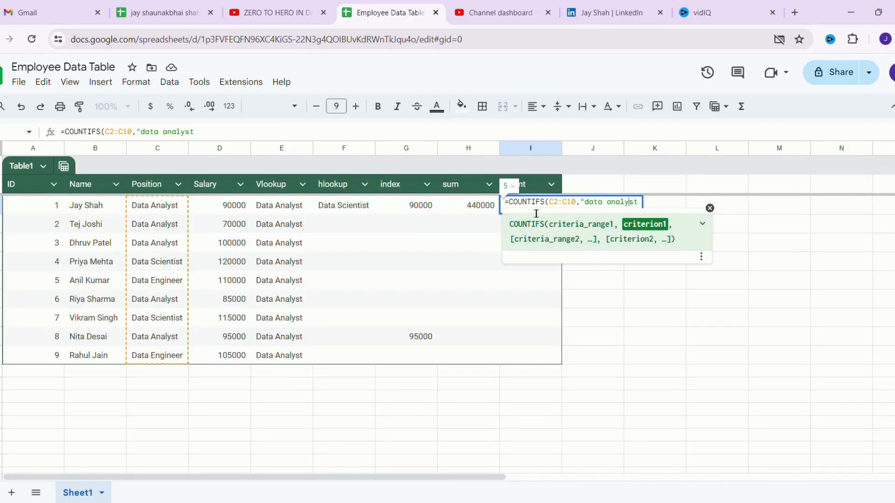
key("BackSpace")
type("A")
key("Left")
key("Left")
key("Left")
key("Left")
key("Left")
key("Left")
key("Left")
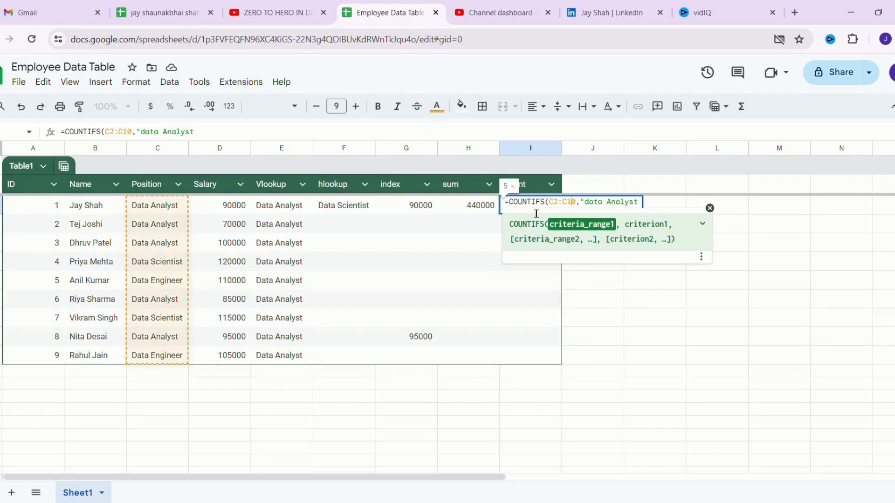
key("Right")
key("Delete")
key("Delete")
type("A")
key("BackSpace")
type("Da")
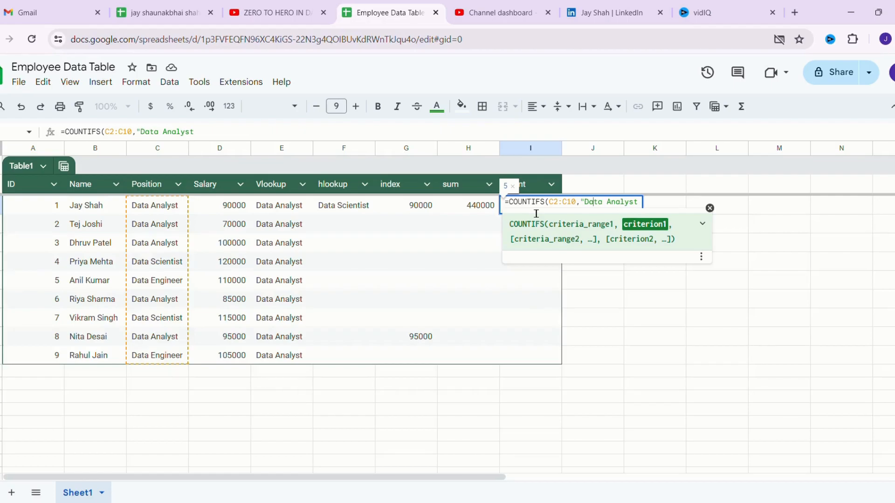
key("Right")
key("Right")
key("Right")
key("Right")
key("Right")
key("Right")
key("Right")
key("Right")
type("\")")
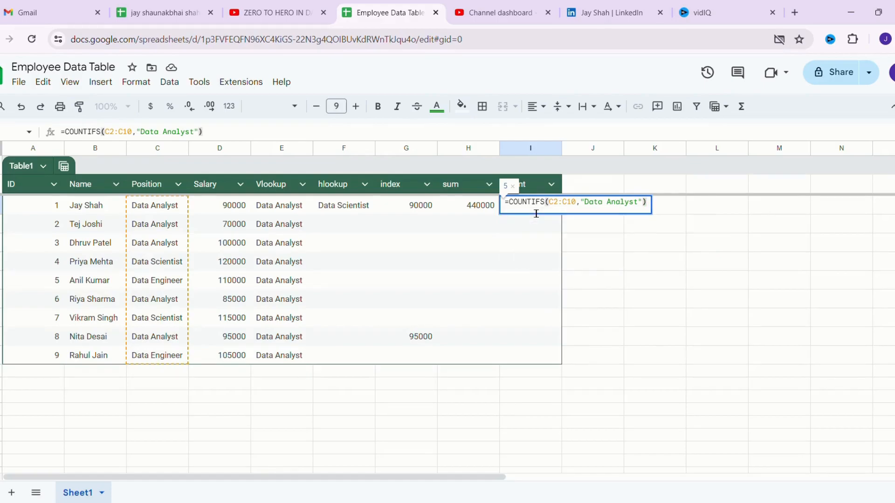
key("Return")
left_click(530, 207)
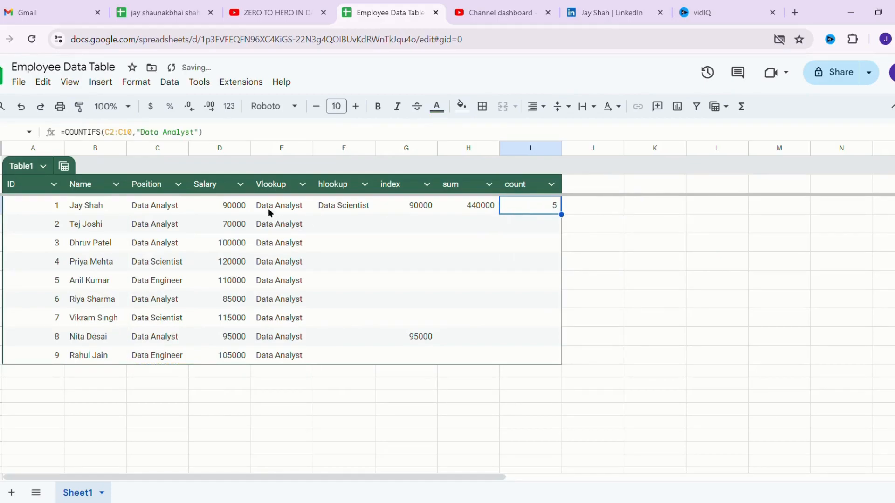
left_click(144, 205)
left_click(154, 223)
left_click(154, 242)
left_click(150, 300)
left_click(158, 336)
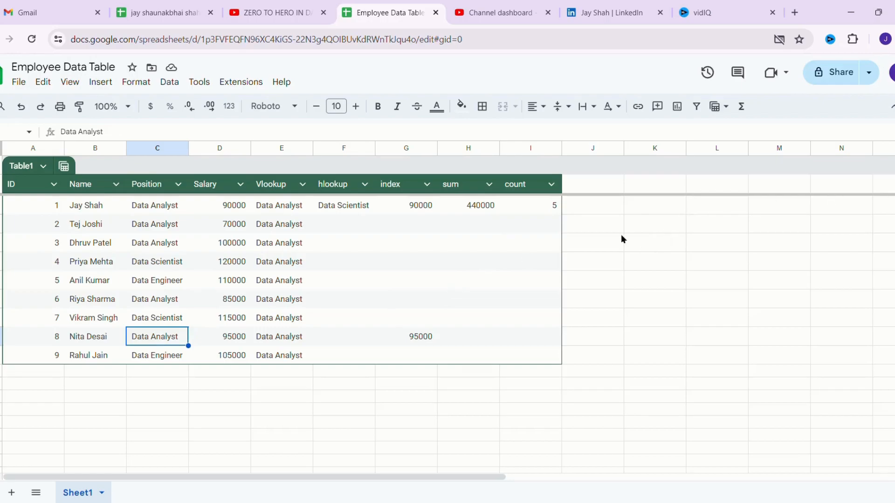
left_click(599, 316)
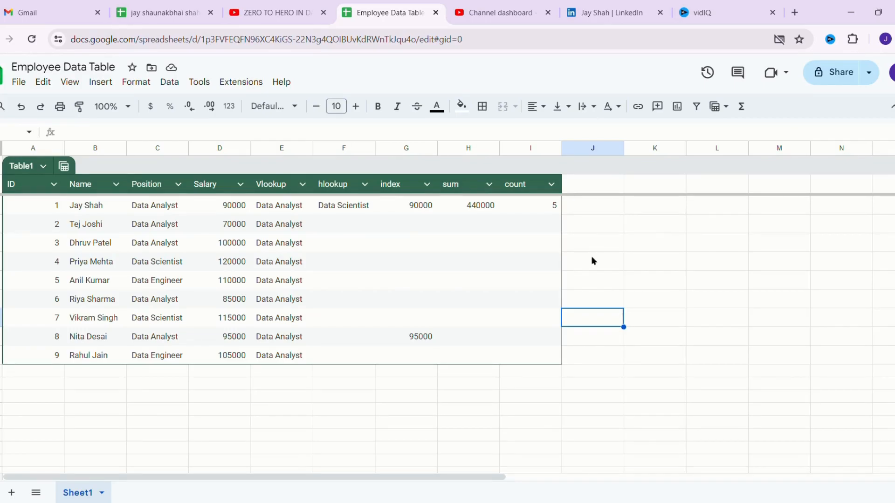
left_click(578, 180)
- Add a 'concatenate' header and enter =CONCATENATE(b2,"-",c2) in J2
type("concatenate")
key("Return")
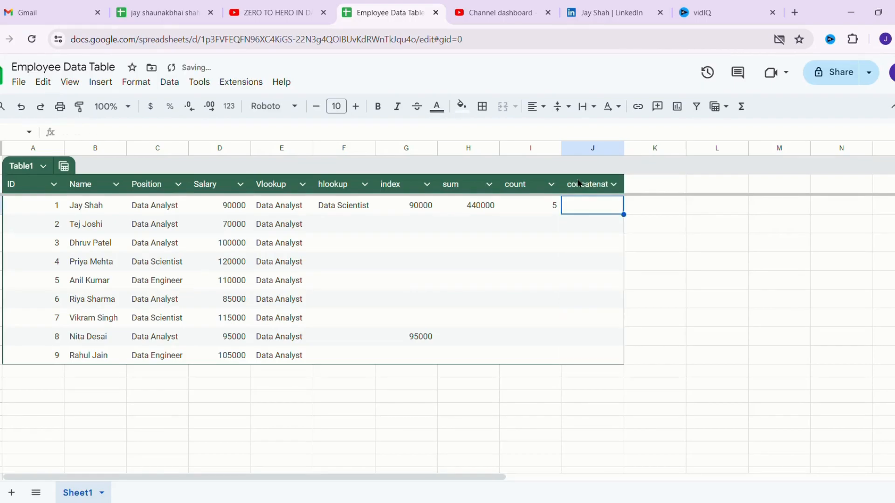
type("=")
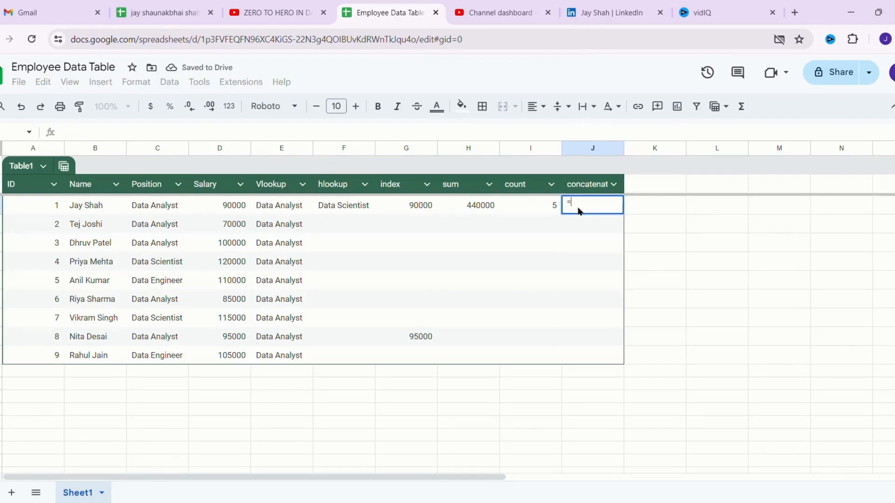
type("C")
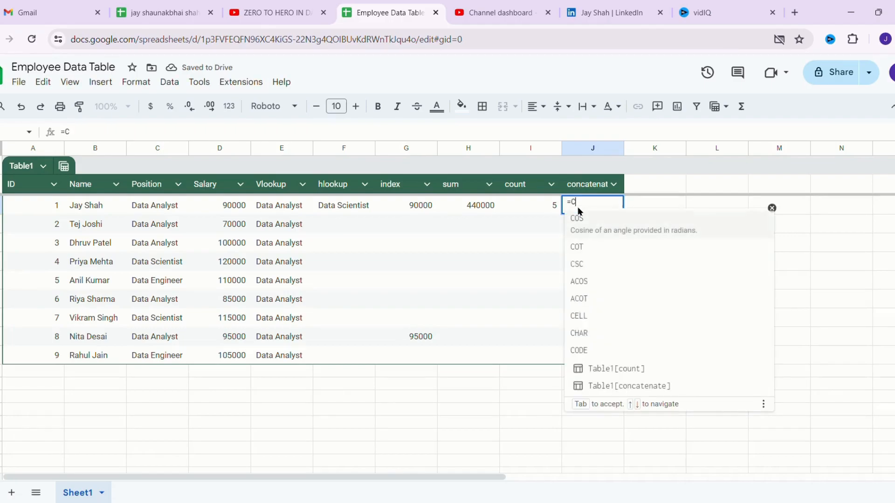
type("ONCt")
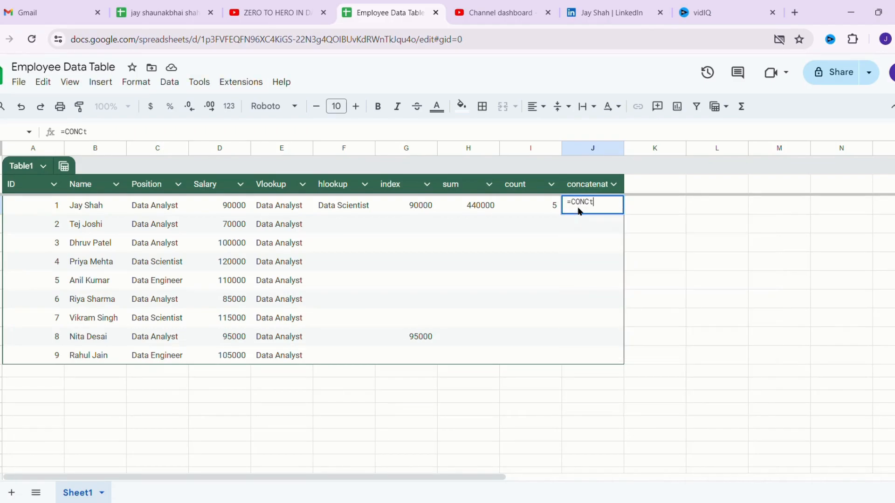
key("BackSpace")
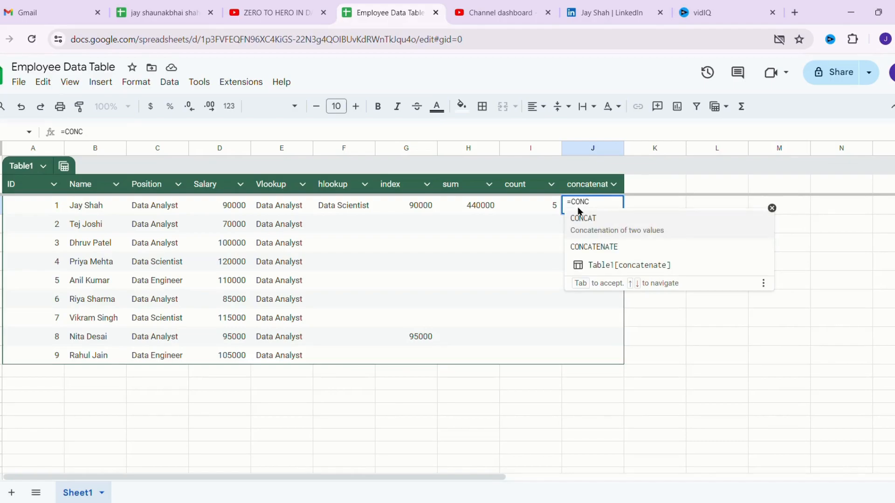
key("Down")
key("Tab")
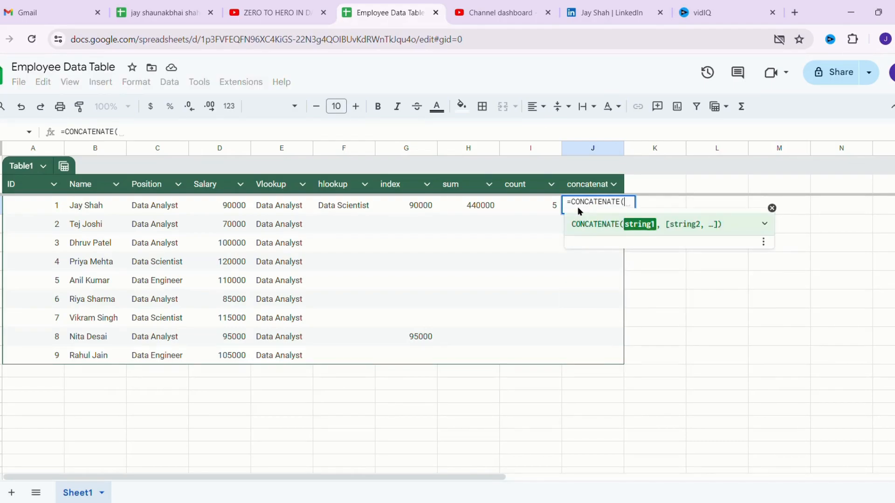
type("b2")
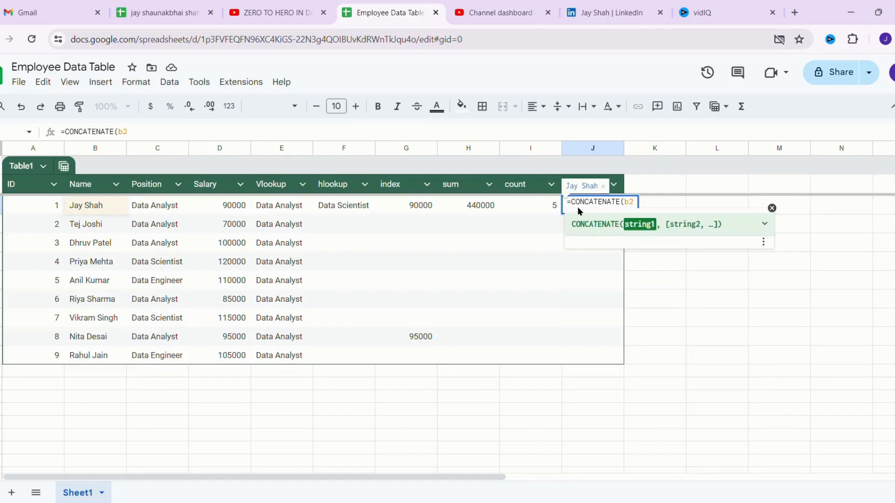
type(":")
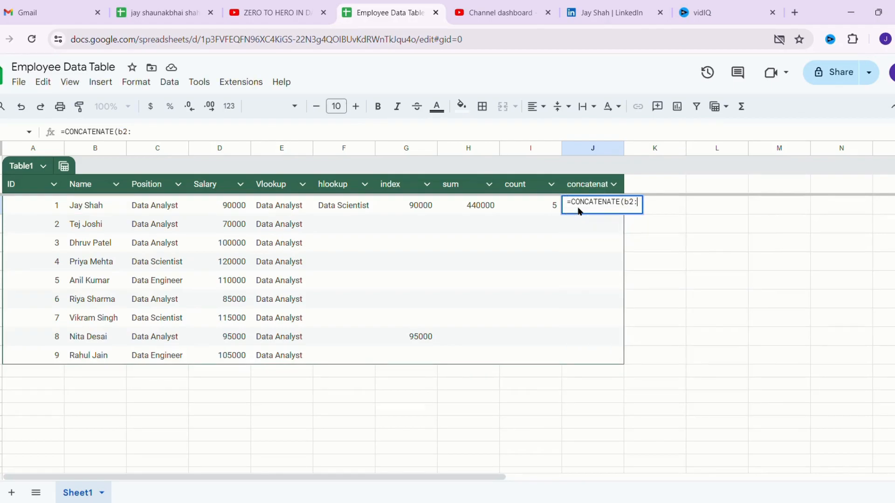
key("BackSpace")
type(",")
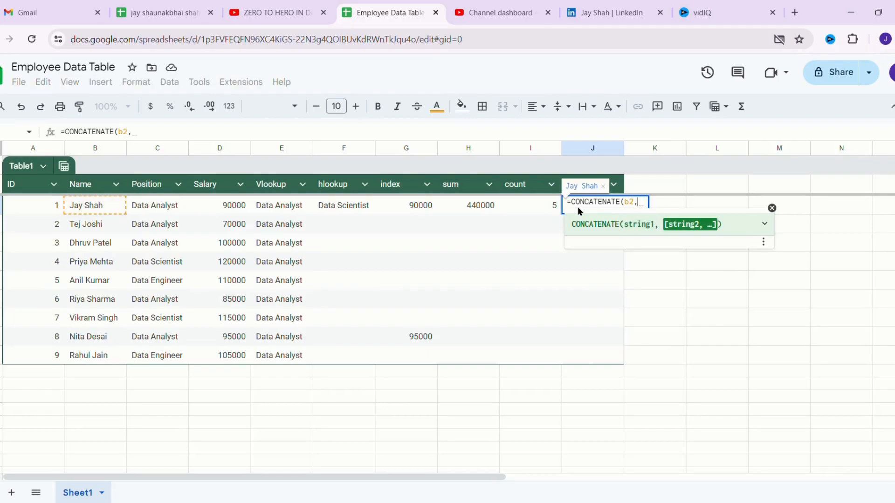
type("\"-\"")
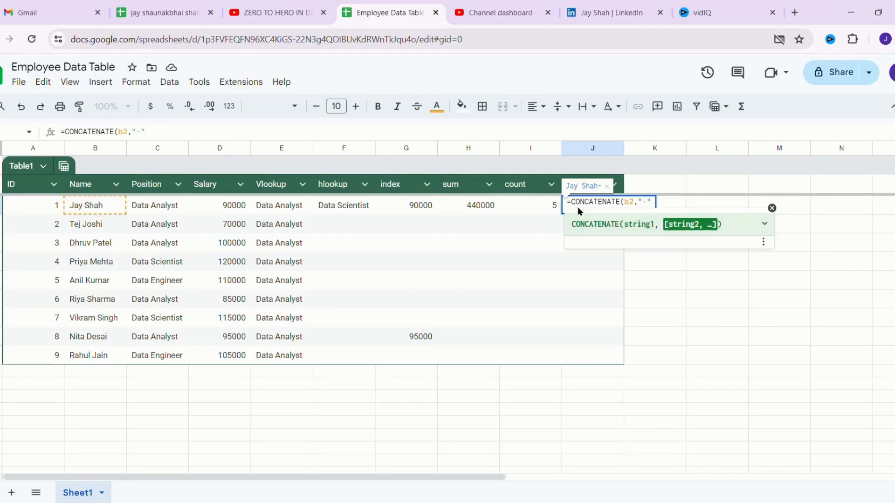
type(",c2")
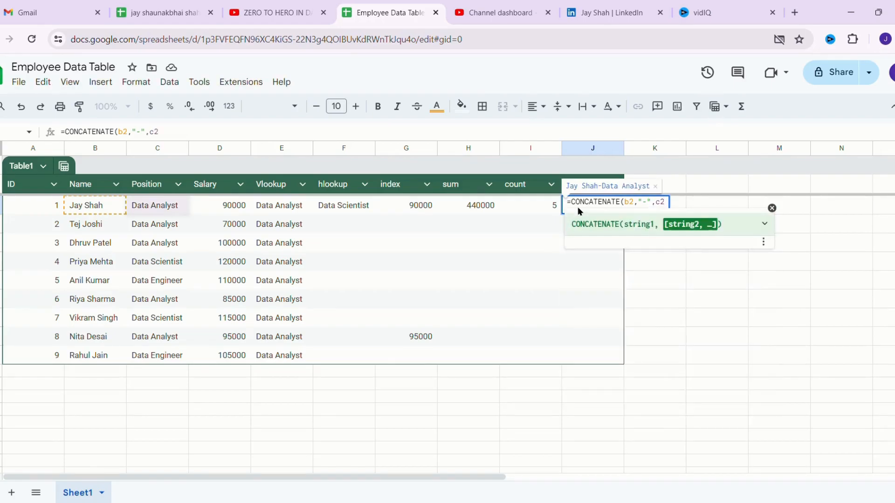
type(")")
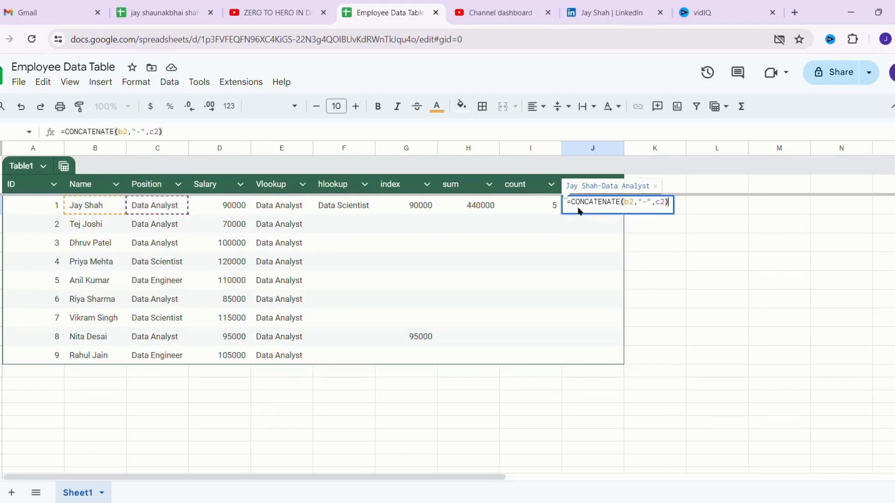
key("Return")
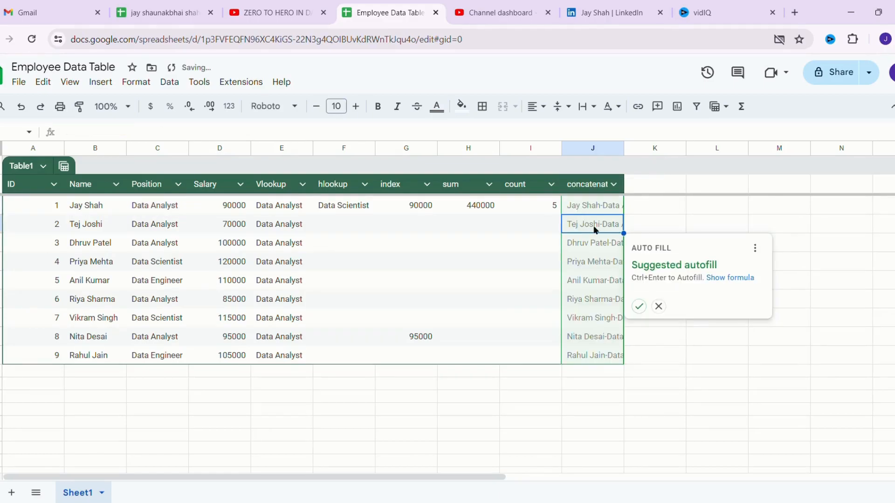
- Confirm the concatenate header and fill J2's joining formula down through J10
double_click(624, 188)
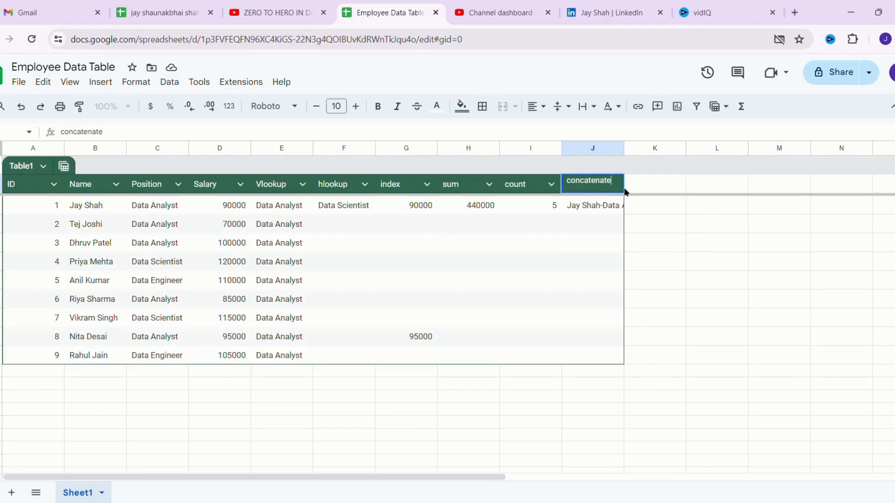
left_click(607, 229)
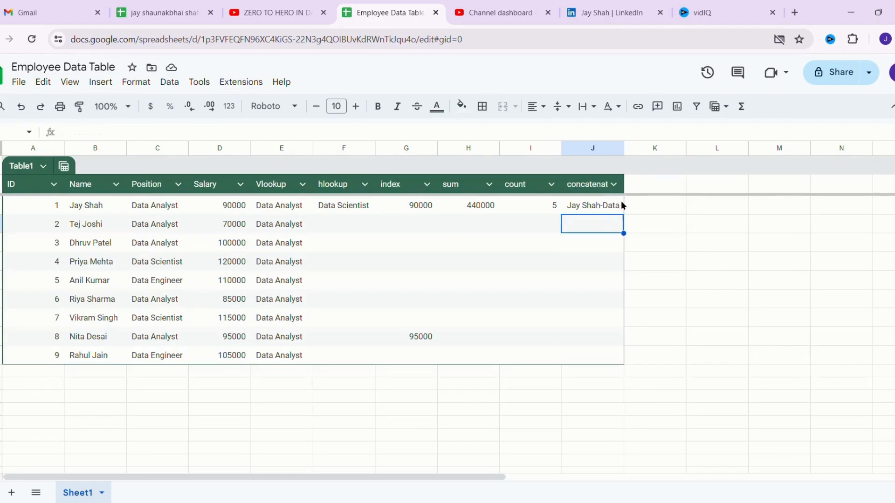
left_click(613, 184)
left_click(594, 218)
left_click(611, 205)
double_click(612, 204)
left_click(605, 243)
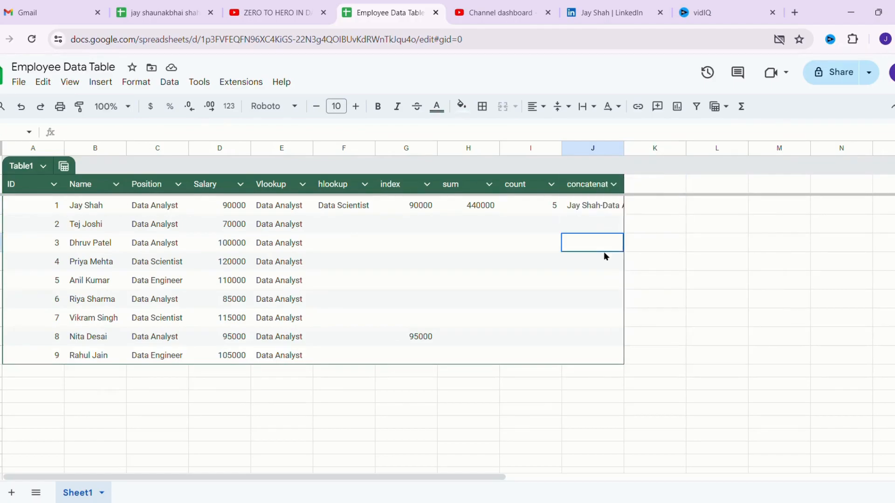
left_click(581, 207)
left_click_drag(632, 221, 616, 355)
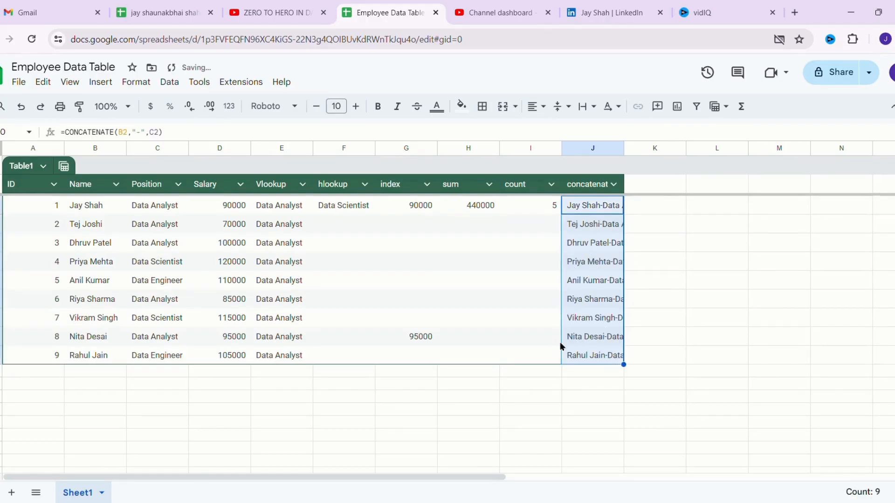
- Add a 'left' header in K1 with =LEFT(B2,3) below it, returning Jay
left_click(628, 183)
type("left")
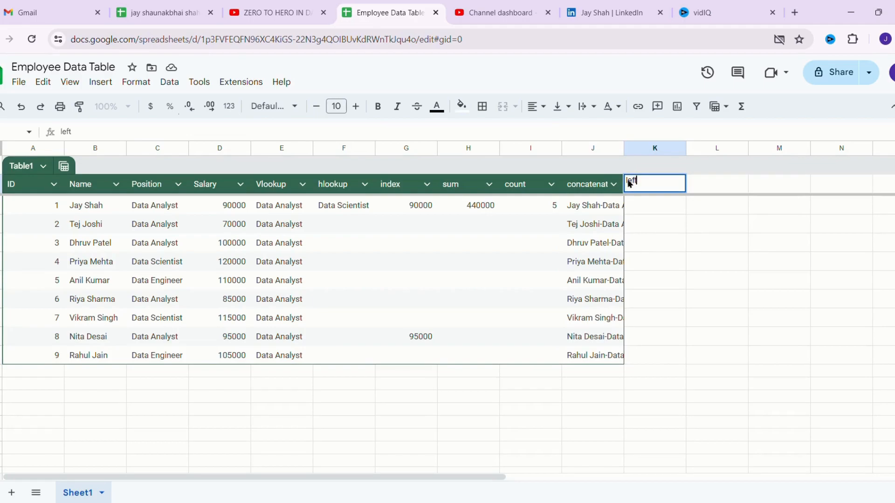
key("Return")
type("=left")
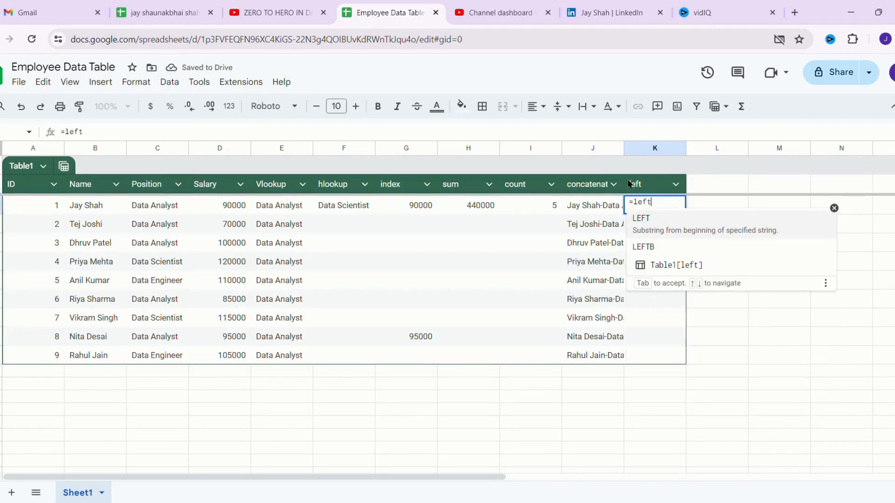
type("(b2")
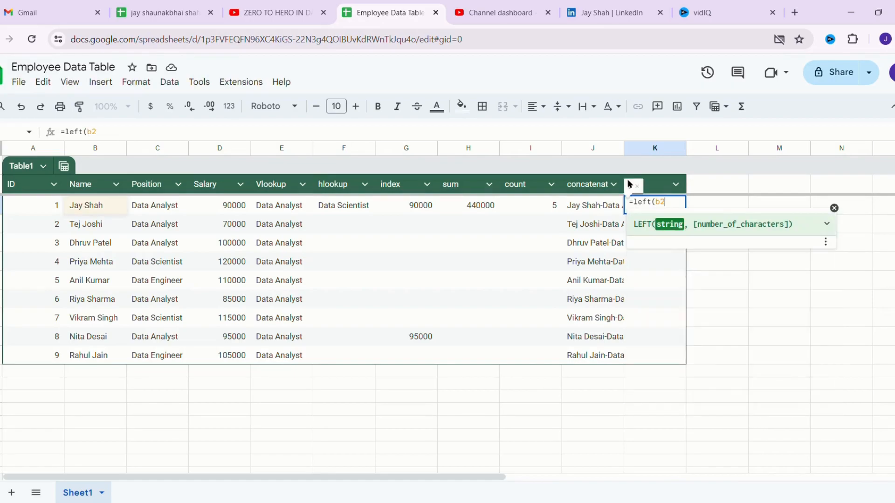
type(",3)")
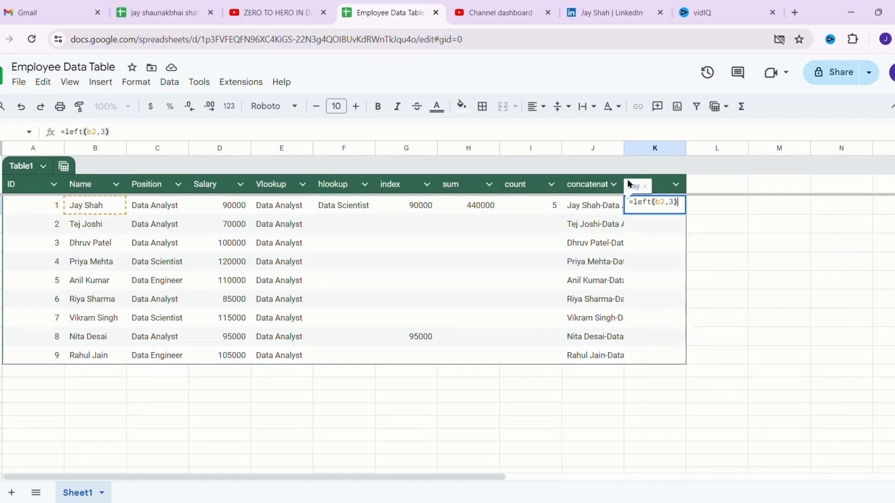
key("Return")
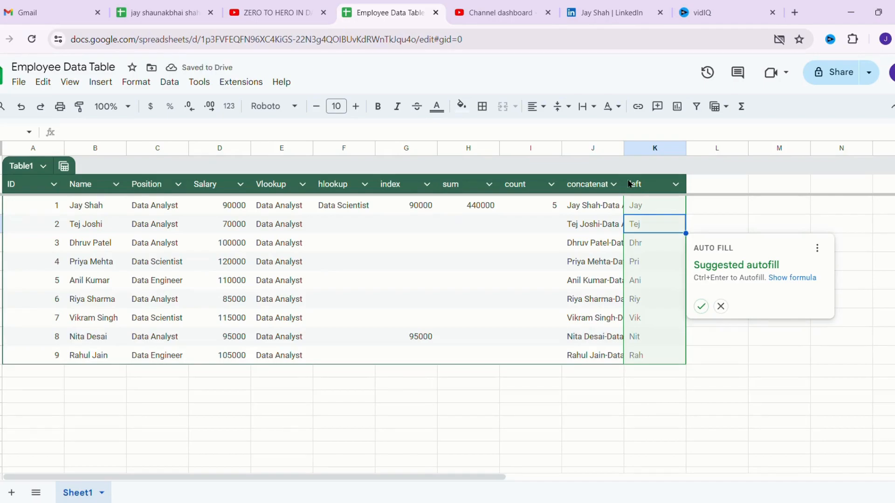
left_click(641, 247)
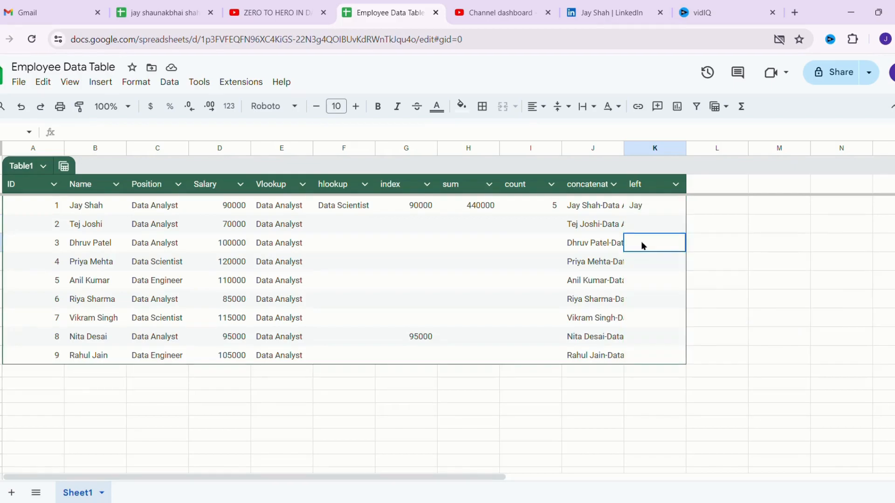
left_click(653, 203)
double_click(662, 208)
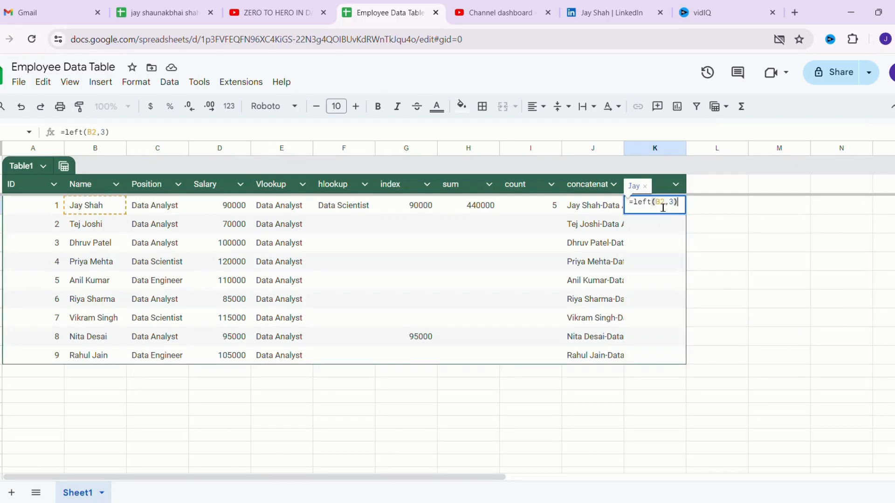
- Add a 'right' header in L1 with =RIGHT(B2,4) below it, returning Shah
left_click(701, 191)
type("right")
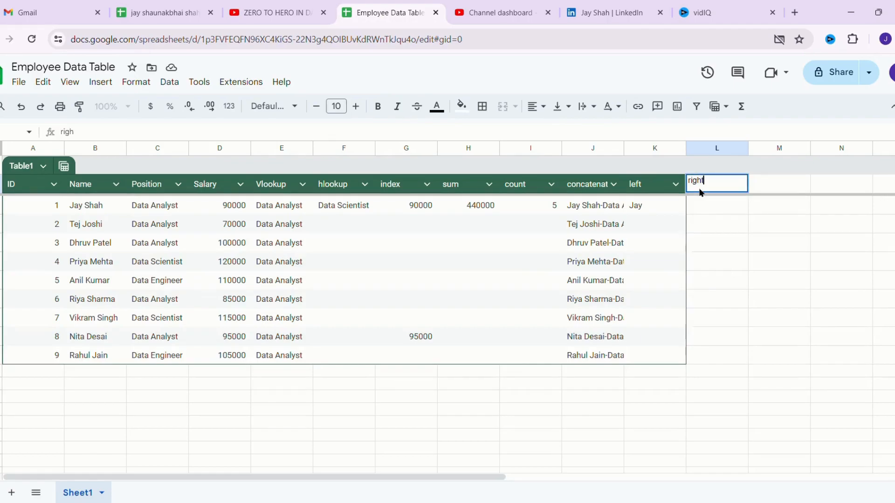
key("Return")
type("=right")
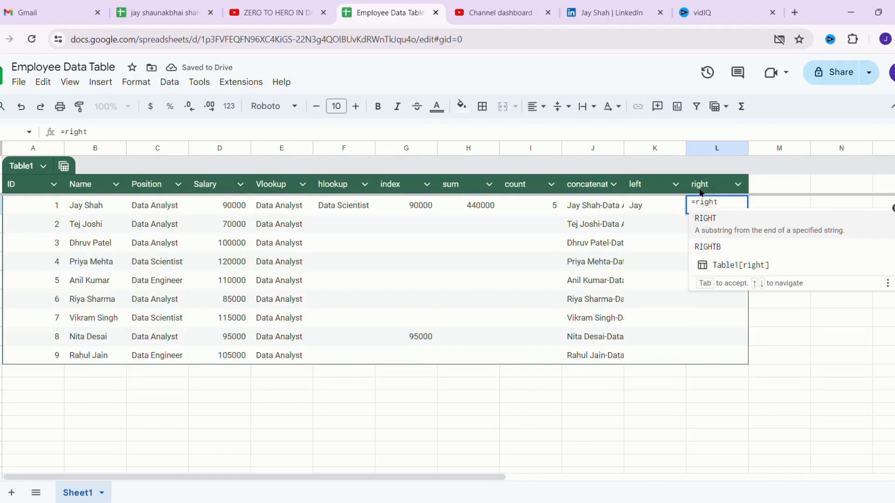
type("(b")
type("2")
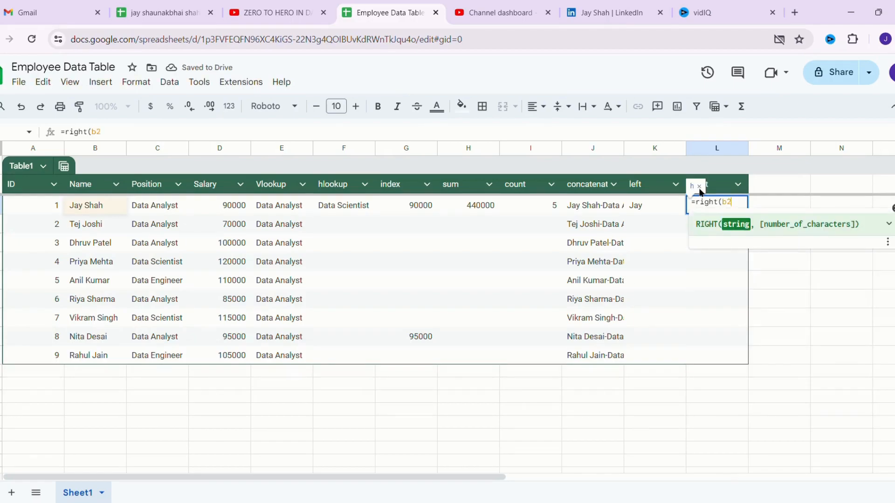
type(",4")
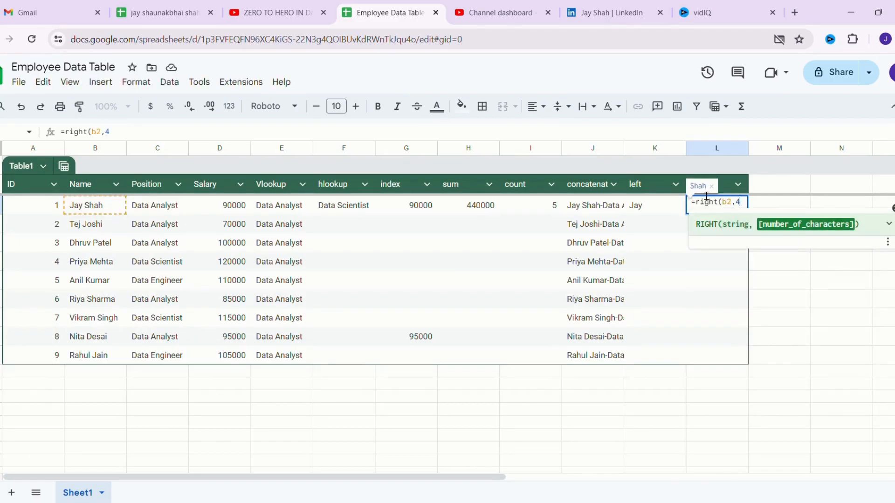
type(")")
key("Return")
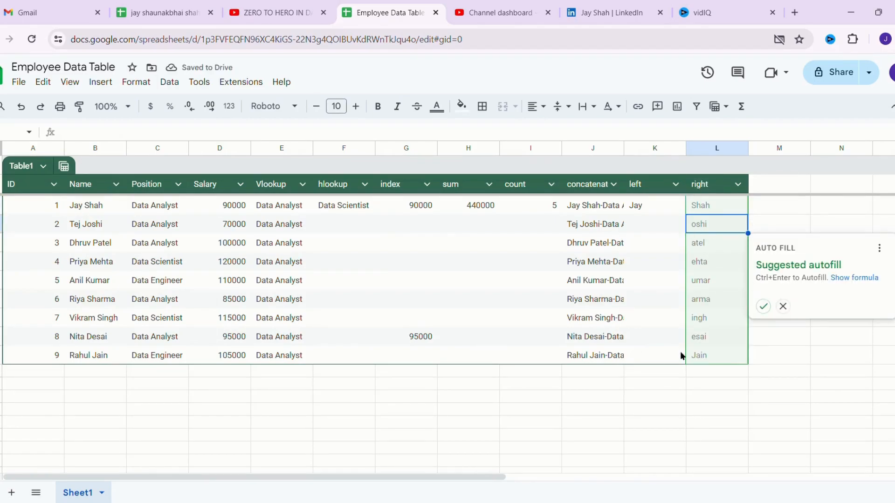
left_click(693, 208)
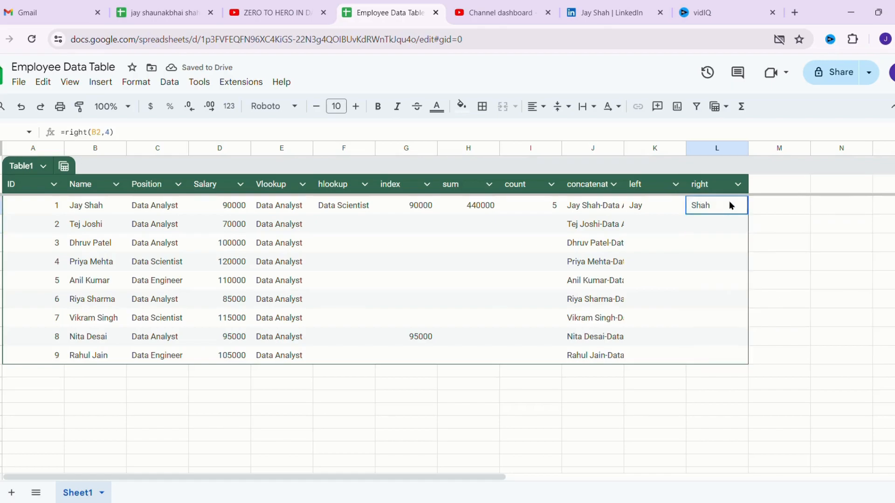
left_click(762, 189)
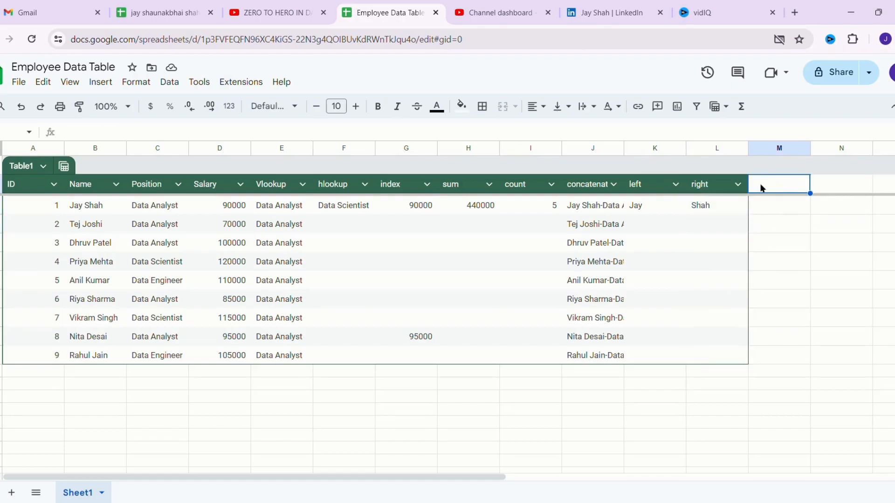
- Add a 'mid' header in M1 and =MID(B2,2,5) in M2, returning 'ay Sh'
type("mid")
key("Return")
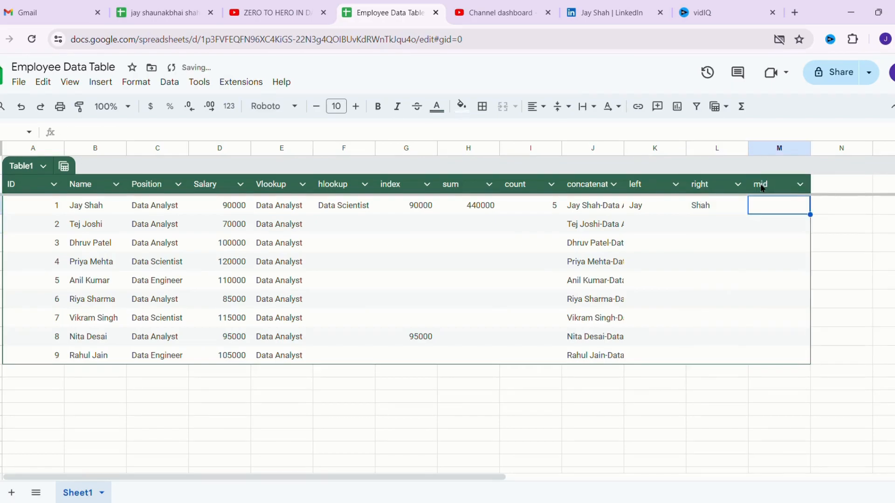
type("=mid")
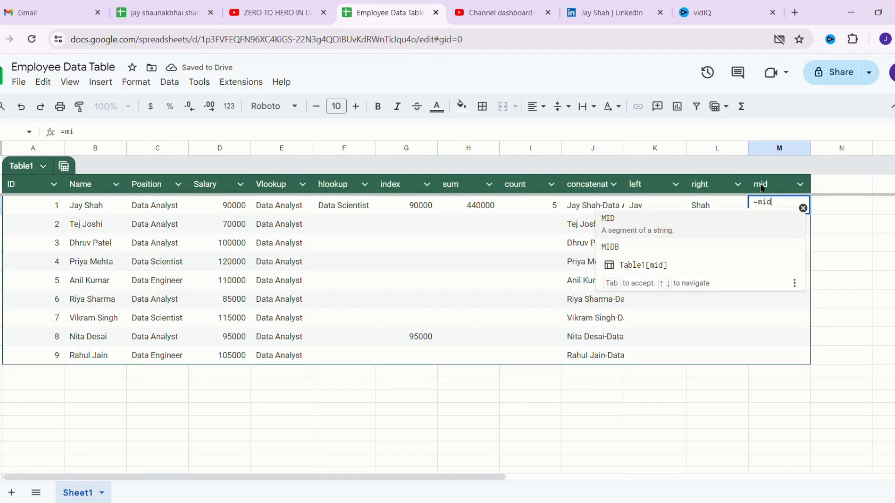
type("(b2")
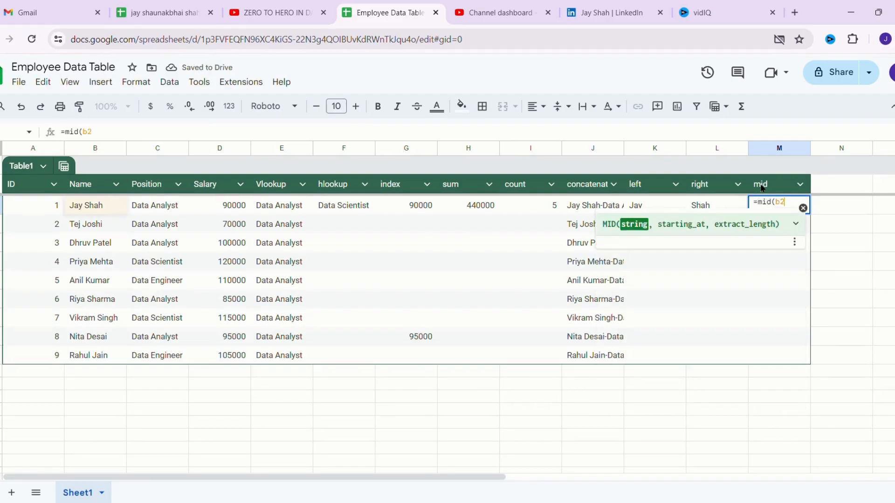
type(",2")
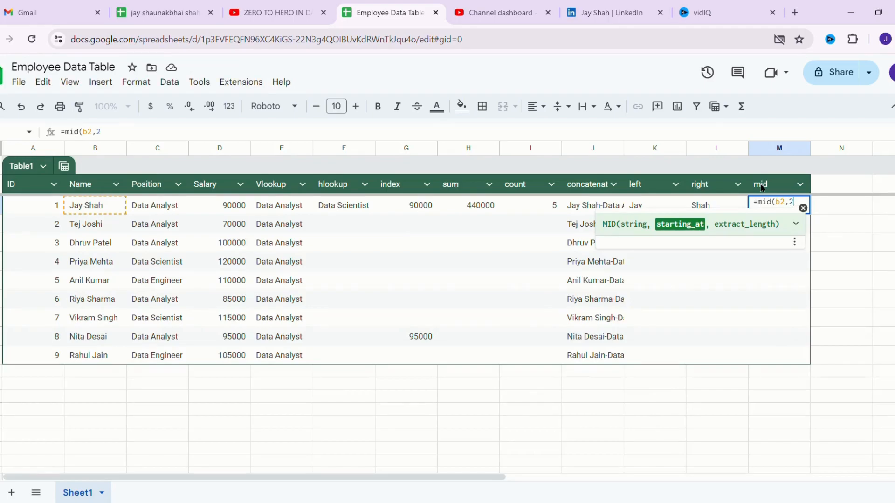
type(",")
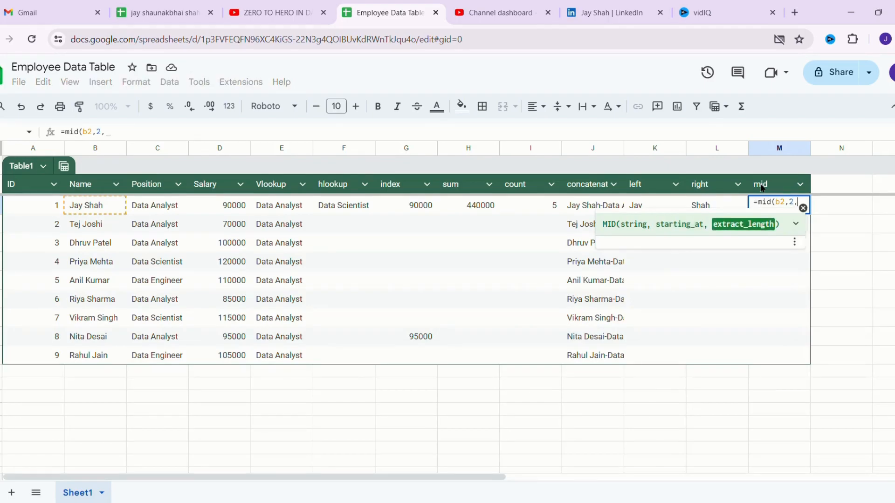
type("5)")
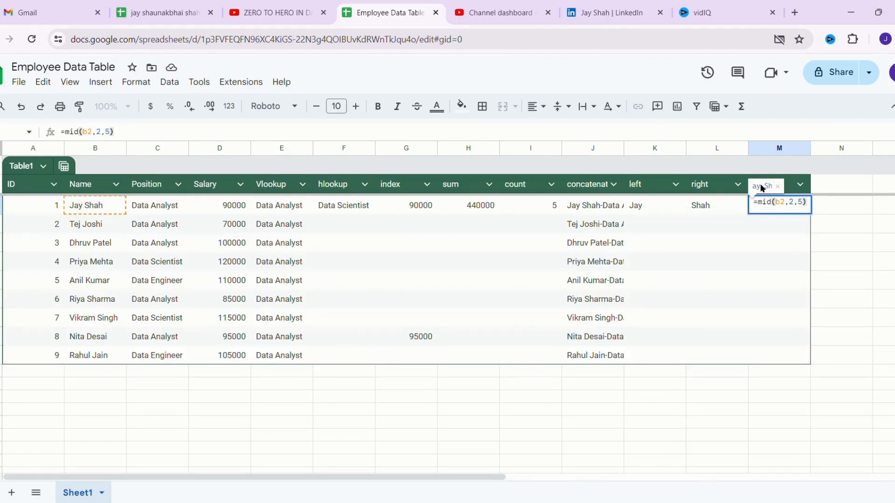
key("Return")
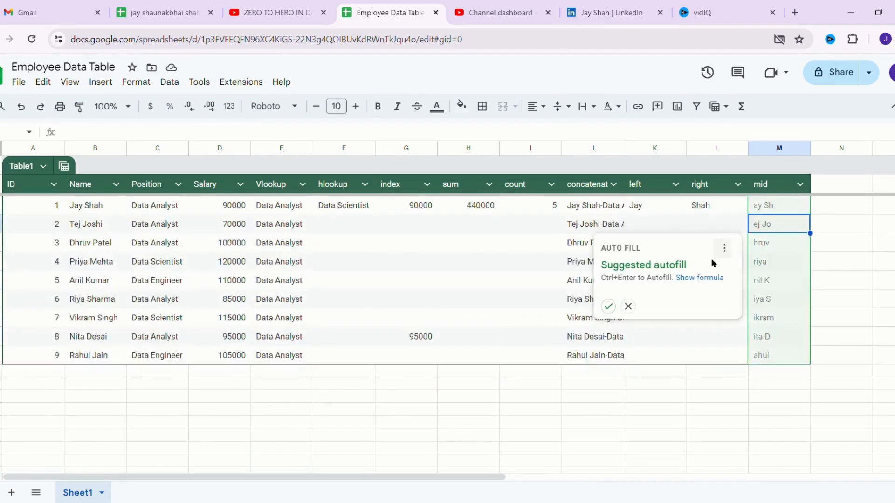
left_click(697, 374)
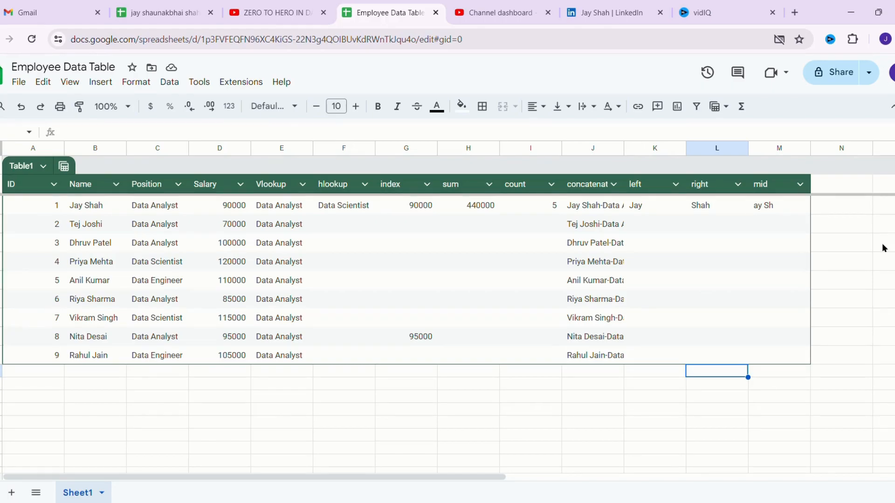
- Add a 'today' column header with =TODAY() in its first cell
double_click(829, 189)
type("tof")
key("BackSpace")
type("day")
key("Return")
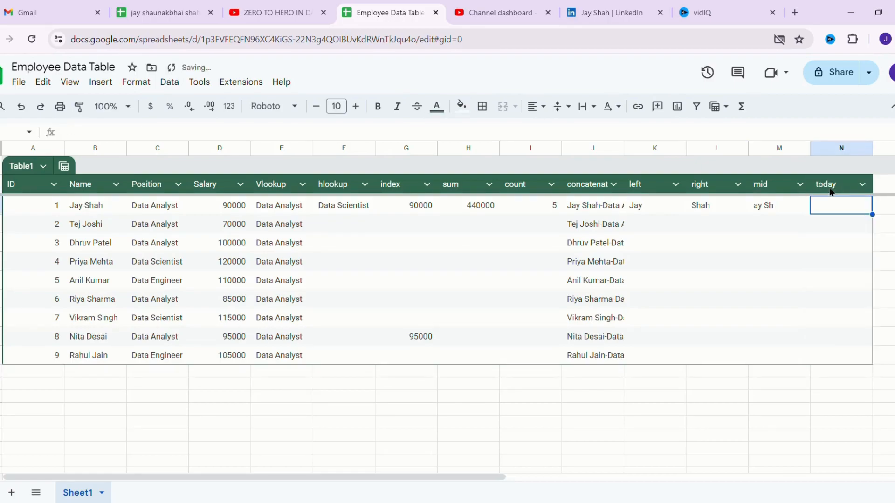
type("=today")
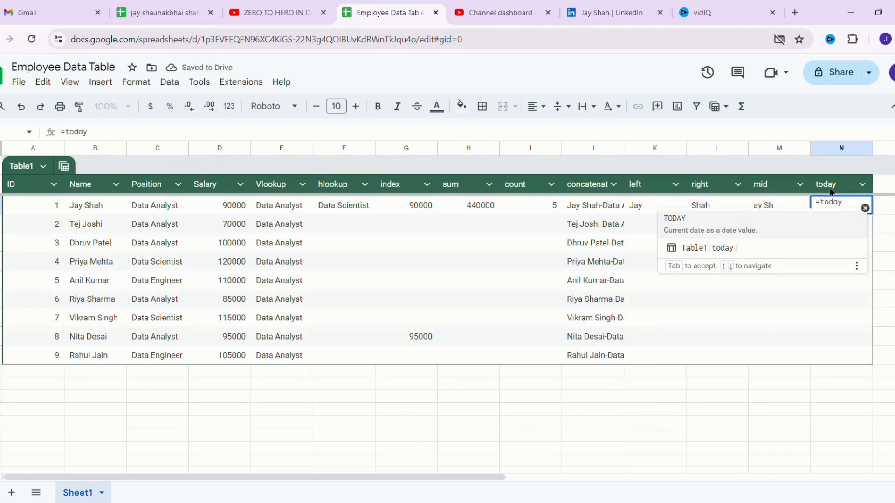
type("()")
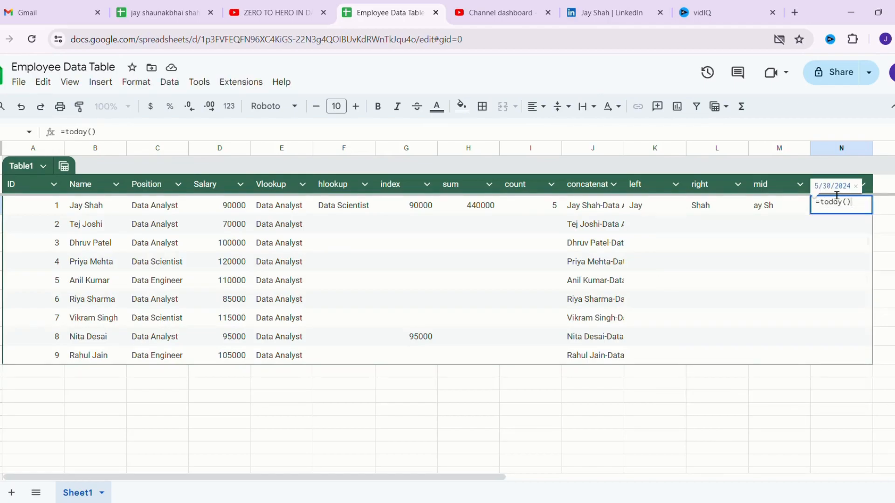
key("Return")
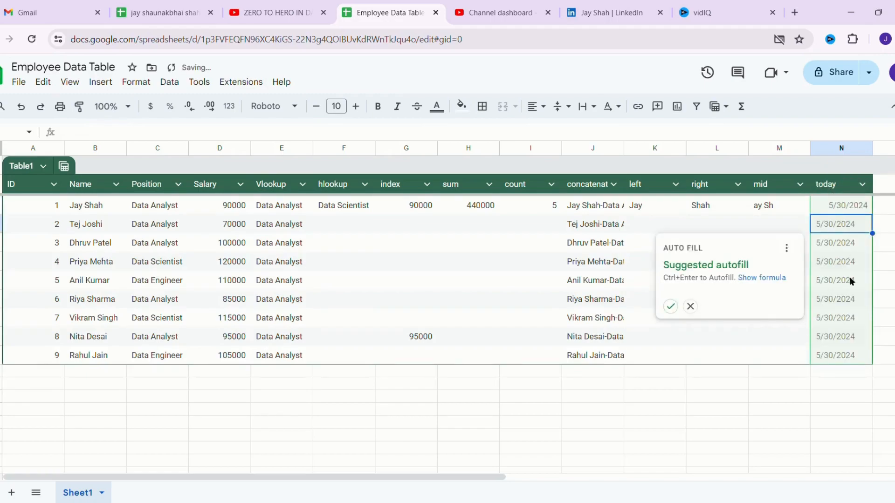
left_click(878, 186)
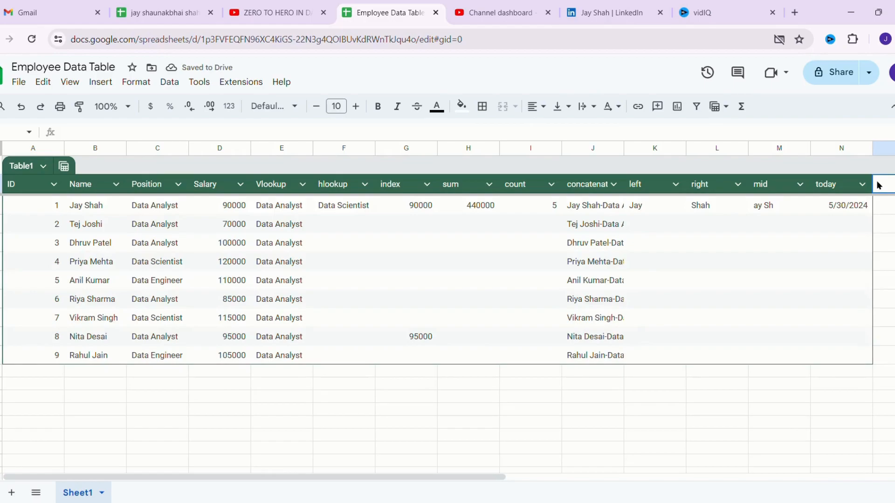
- Add a 'date' column with =DATE(2024,5,30), filled down all nine rows
type("date")
key("Return")
type("=date")
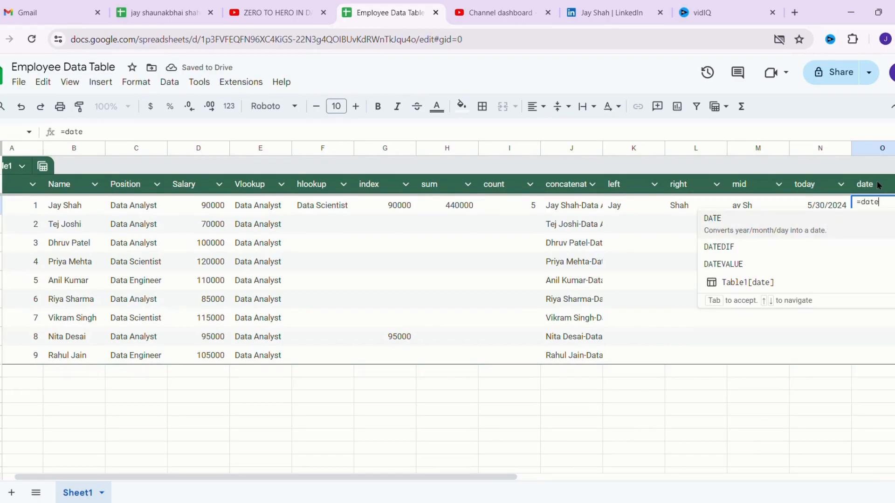
type("(202")
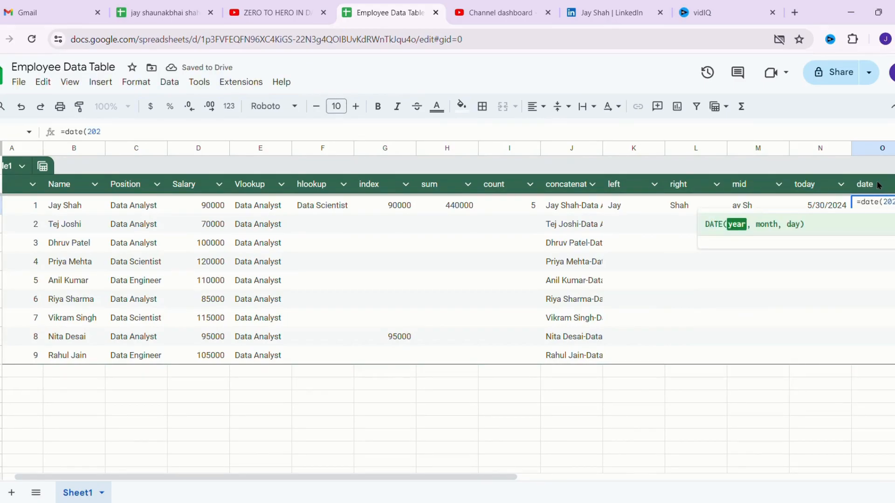
type("4,5,")
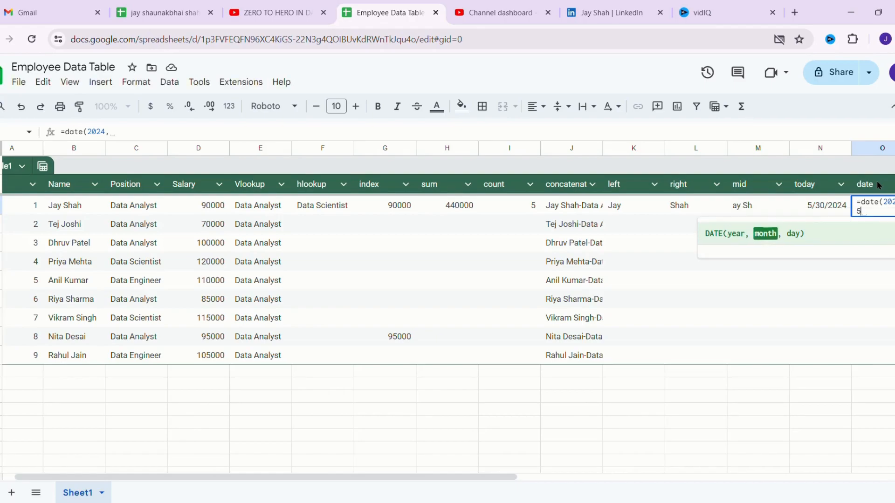
type("30")
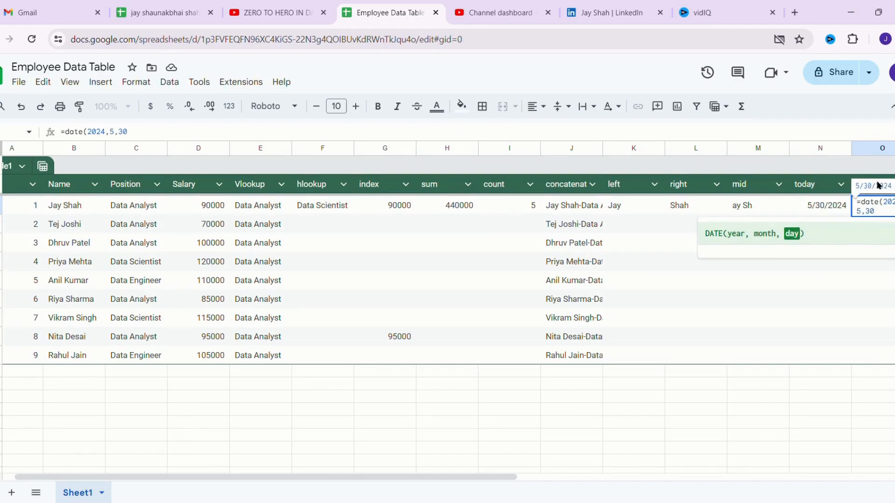
type(")")
key("Return")
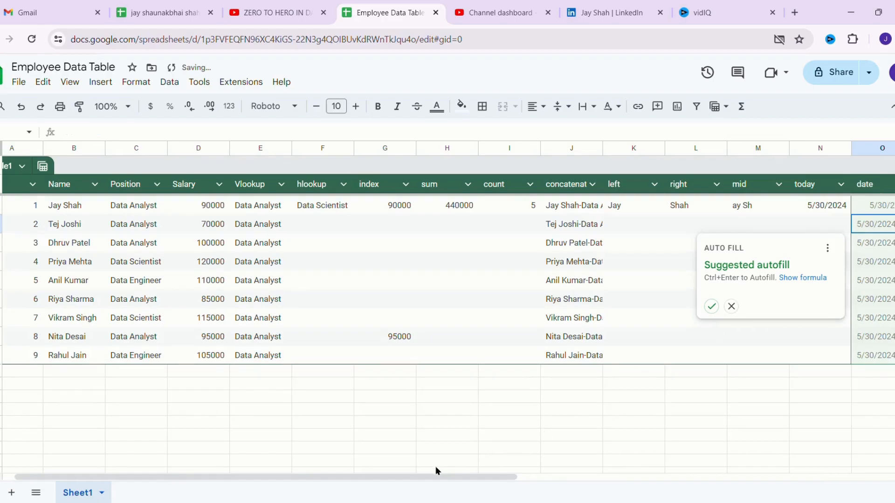
left_click_drag(444, 480, 690, 480)
left_click(266, 306)
left_click(483, 191)
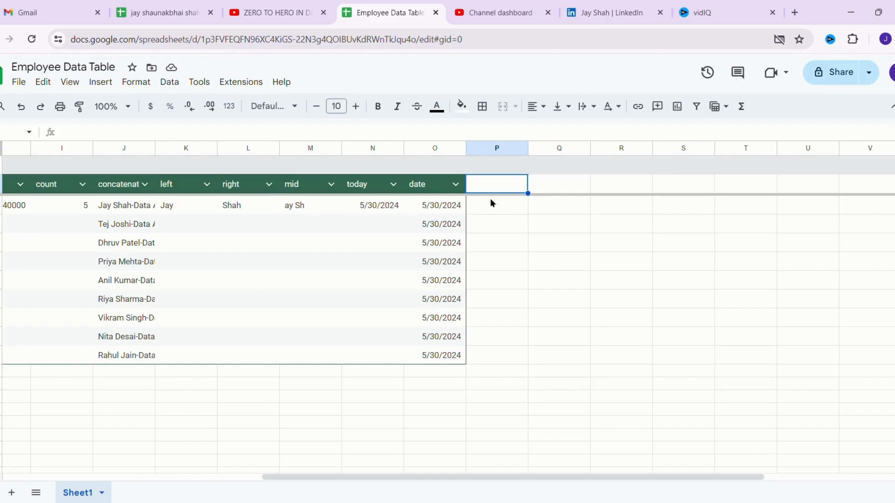
- Add a 'datedif' header in P1 and =DATEDIF(E2,F2,"D") in P2, which returns #VALUE!
double_click(495, 182)
type("datedif")
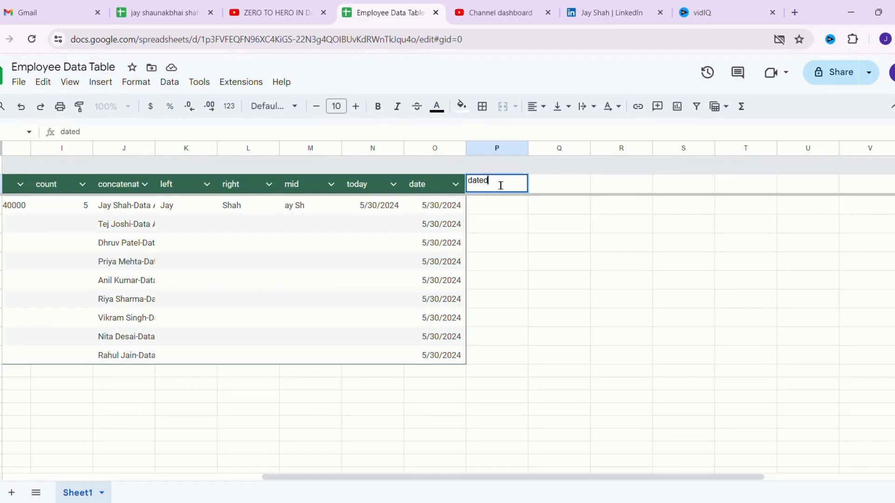
key("Return")
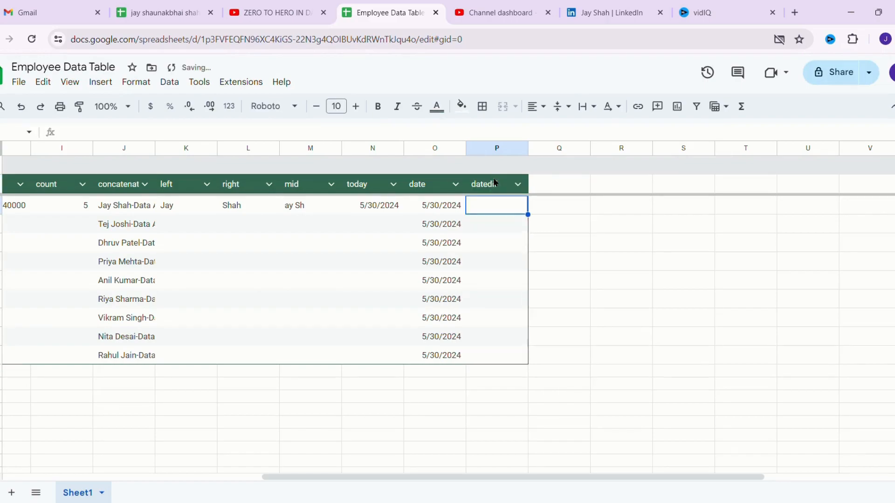
type("=date")
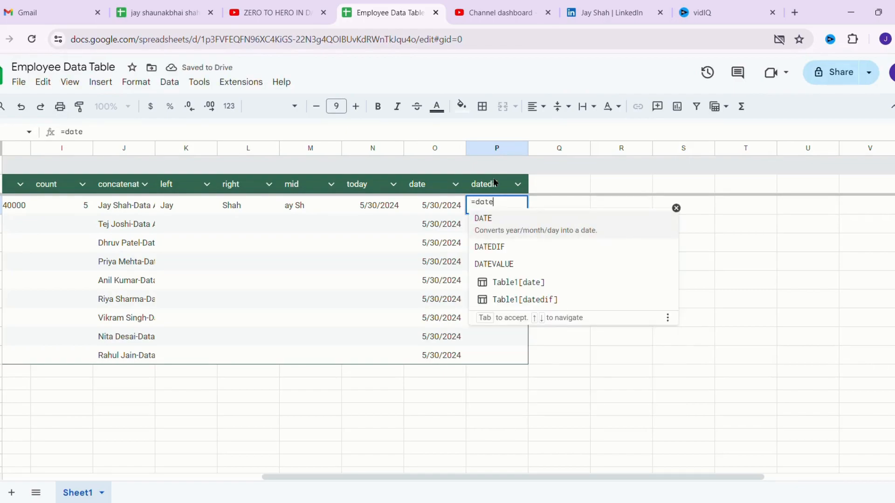
type("dif")
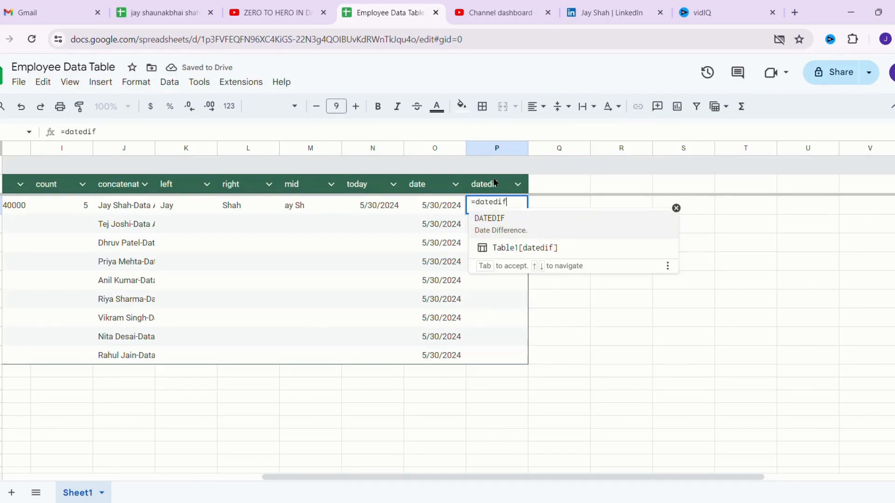
key("Tab")
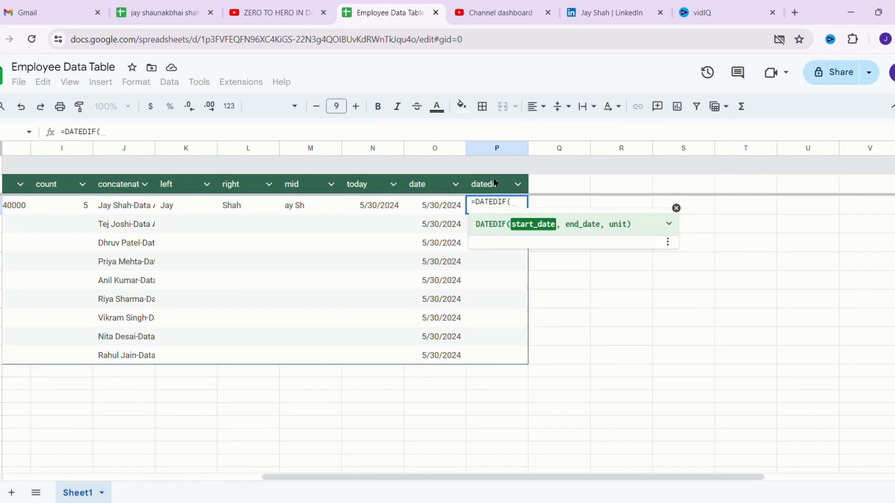
type("E2")
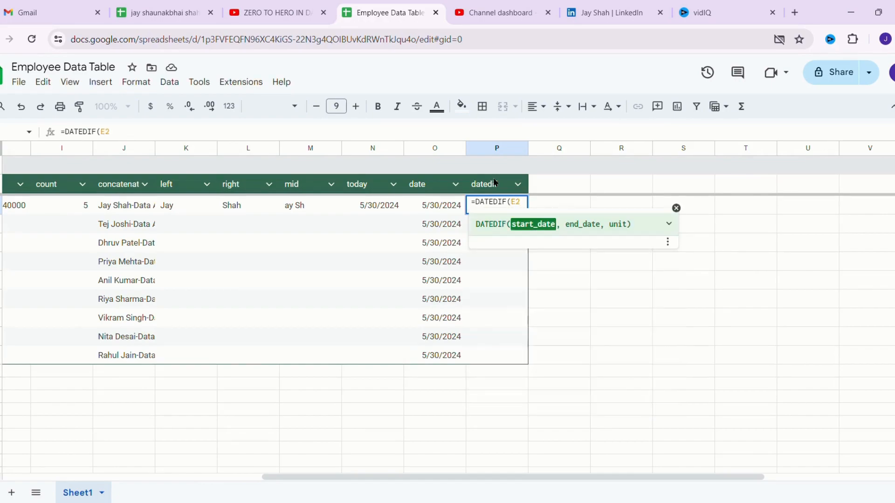
type(",F2")
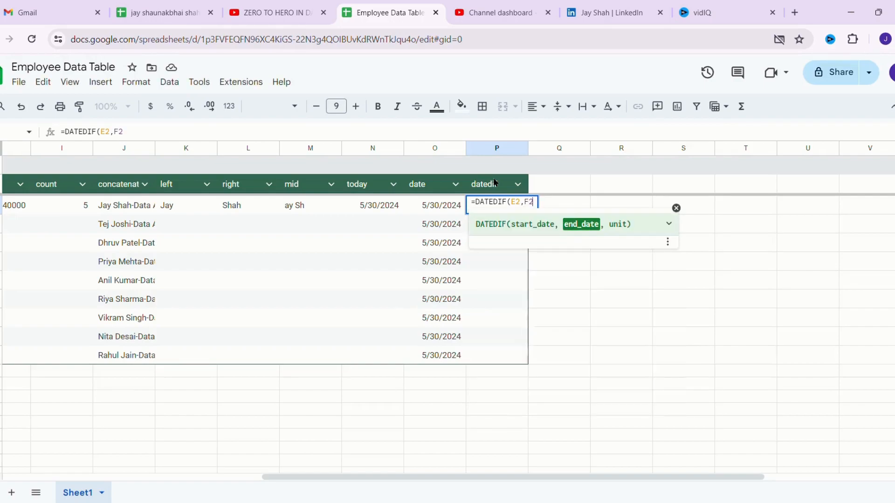
type(",")
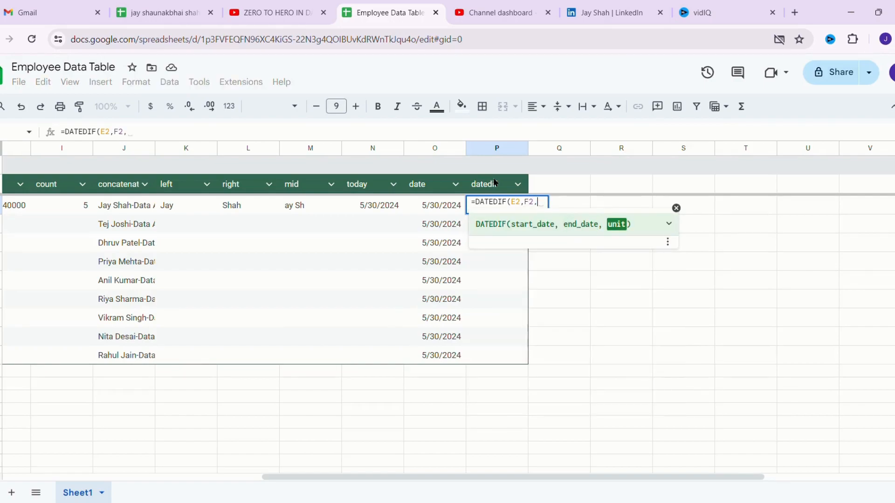
type("\"D\"")
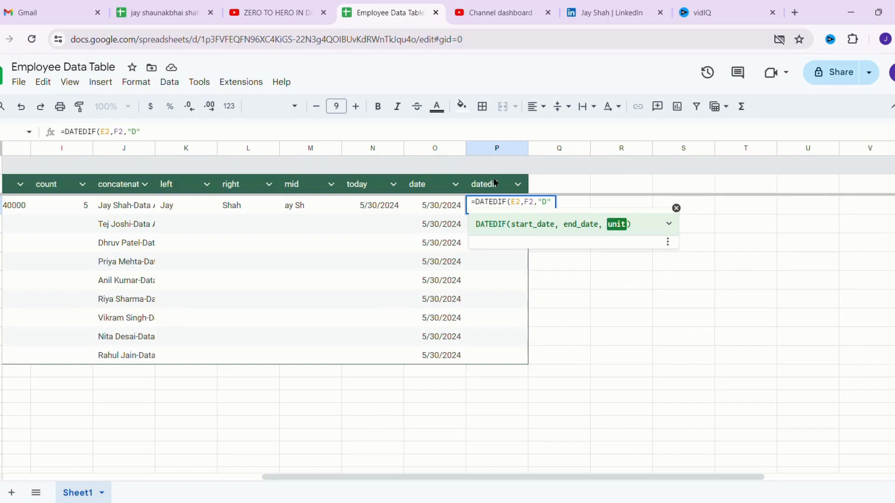
type(")")
key("Return")
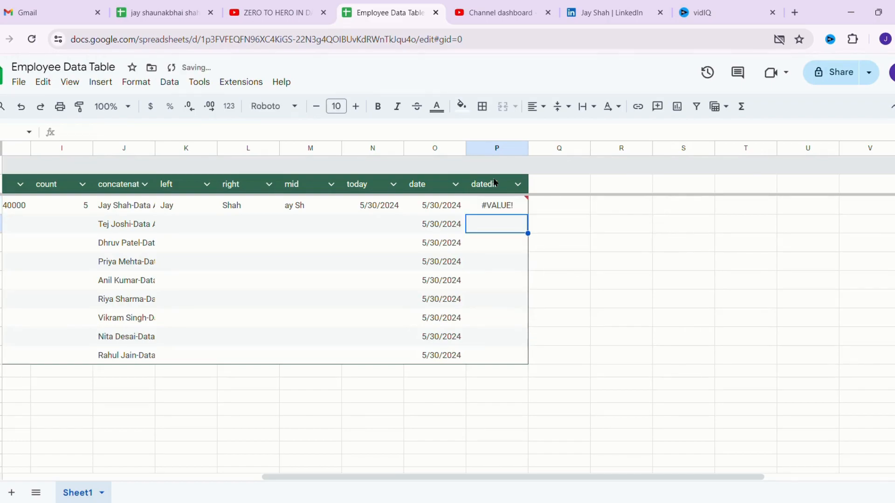
left_click(514, 212)
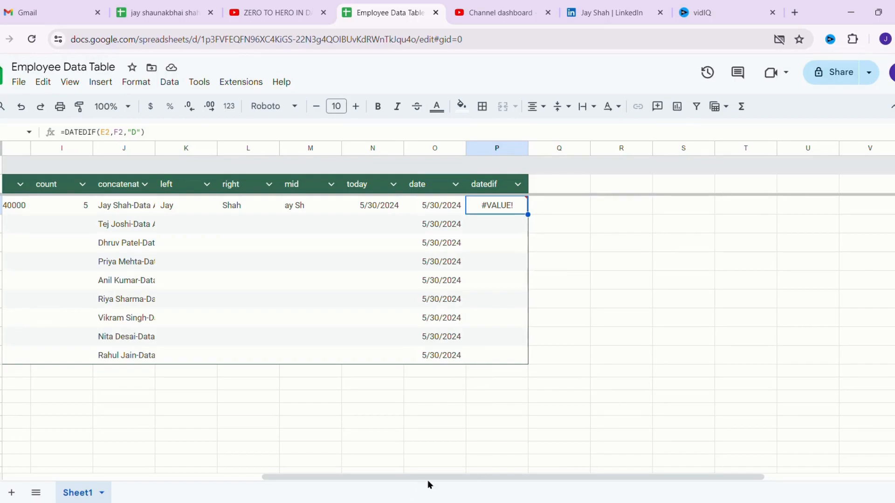
left_click_drag(431, 481, 463, 393)
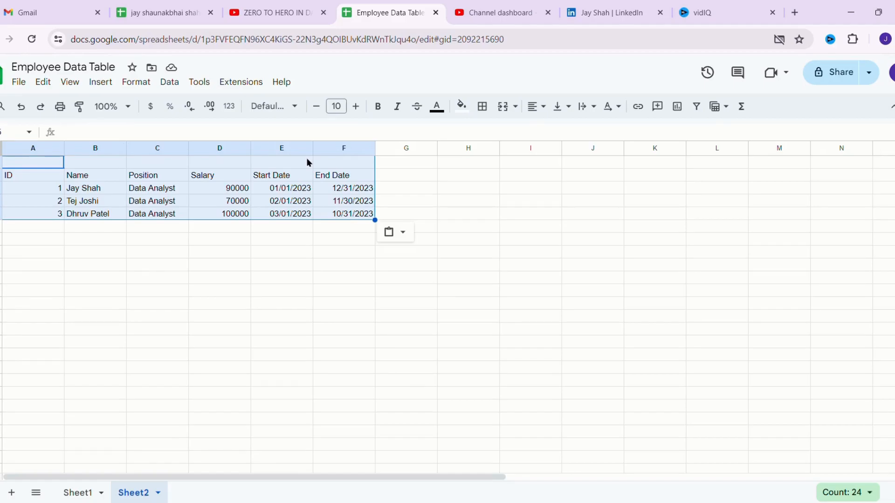
- Convert Sheet2's employee data range into a table using Format > Convert to table
left_click(136, 84)
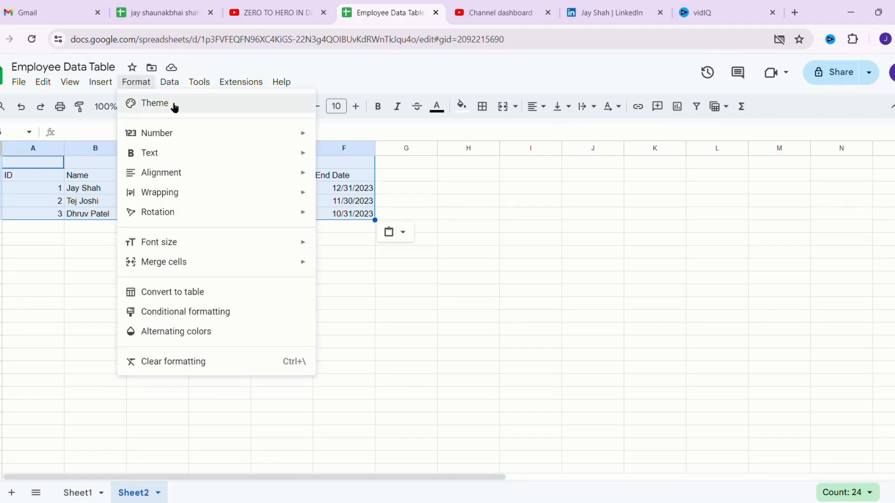
left_click(189, 293)
left_click(319, 293)
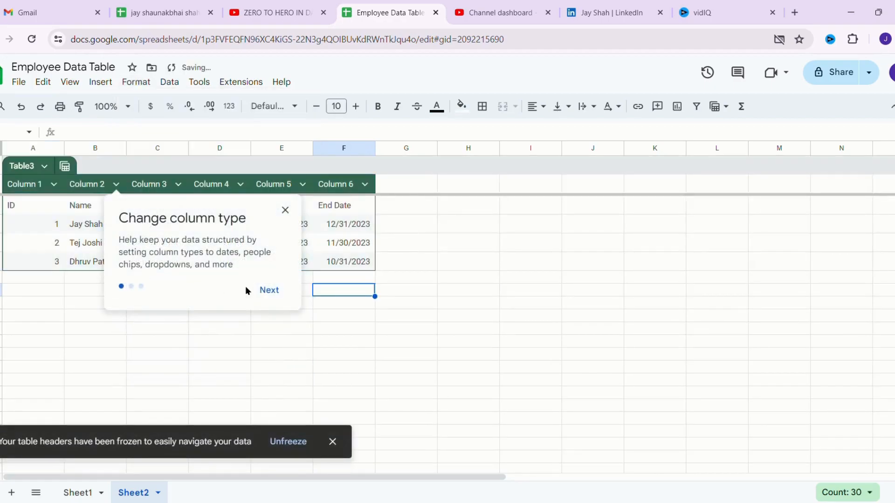
left_click(263, 291)
left_click(402, 222)
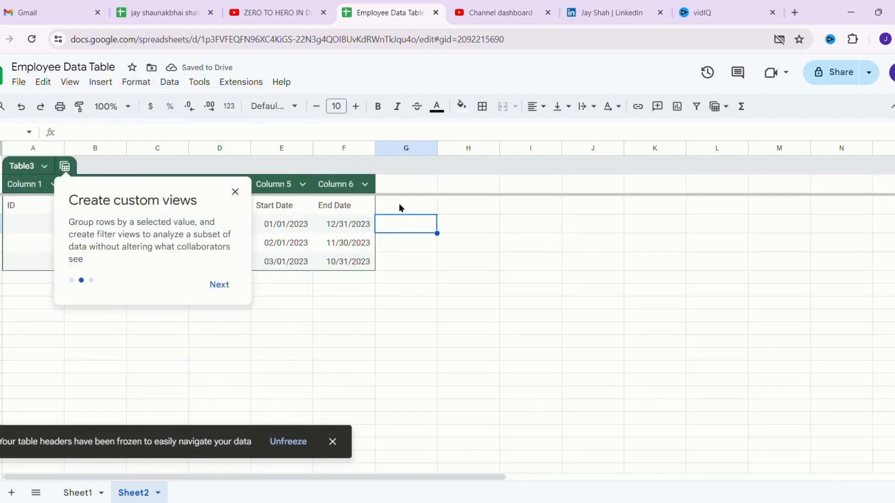
- Add a 'dated' header beside the table and enter =DATEDIF(E2,F2,"D") below it
left_click(394, 186)
type("datedi")
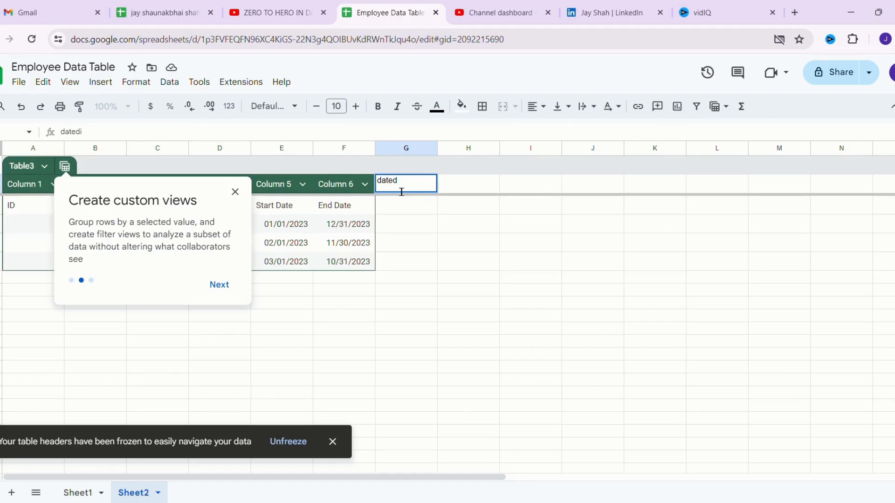
key("Return")
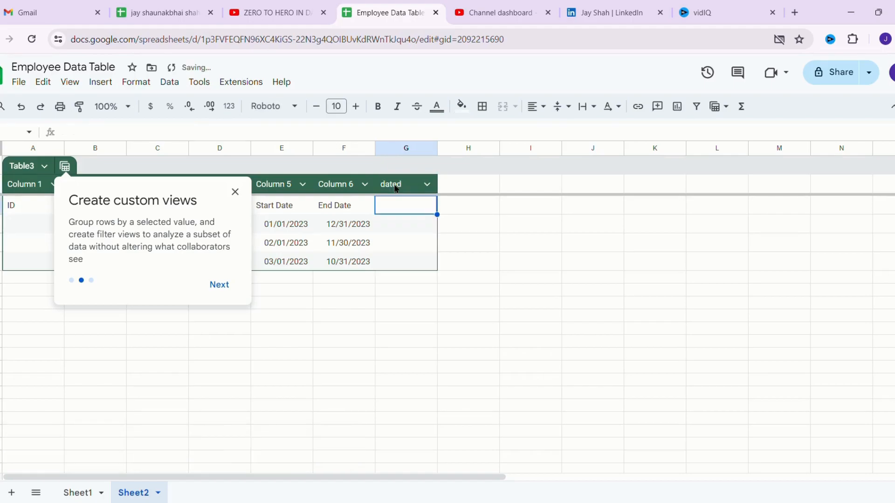
type("=")
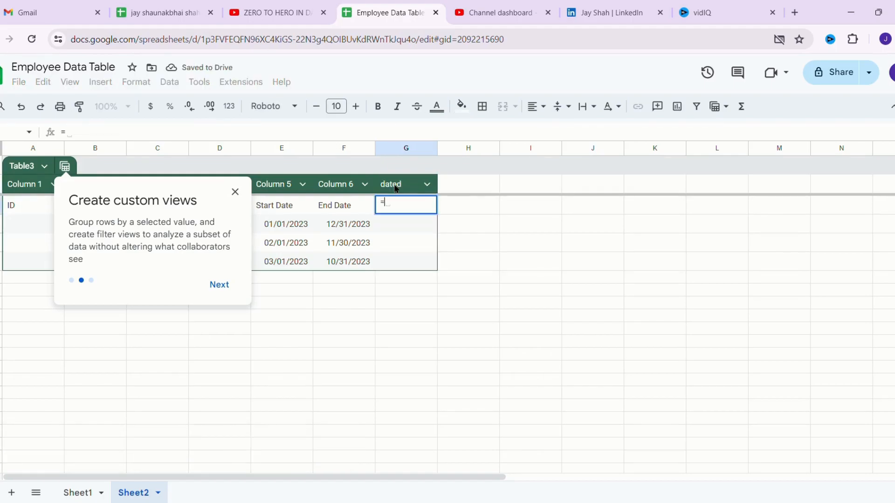
type("datedi")
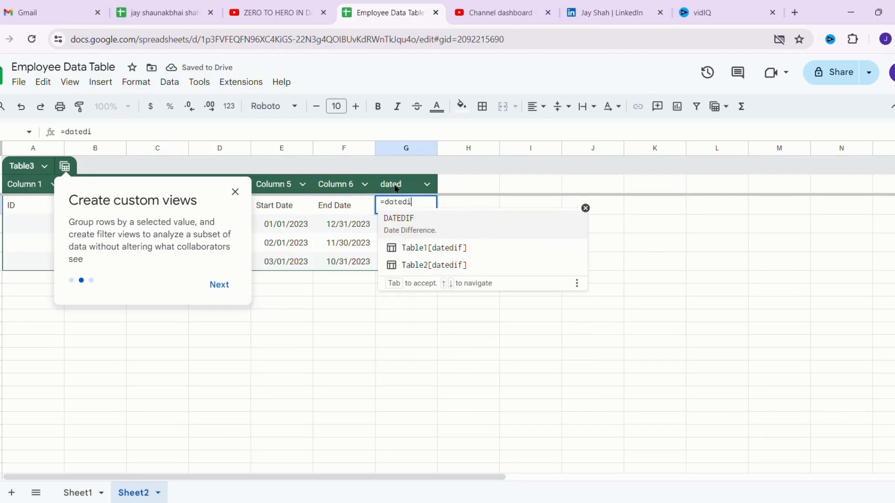
type("f(")
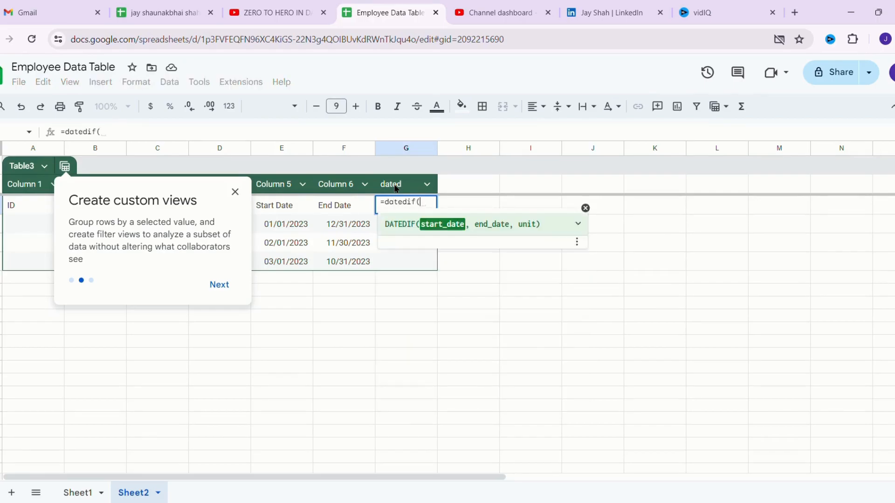
type("E")
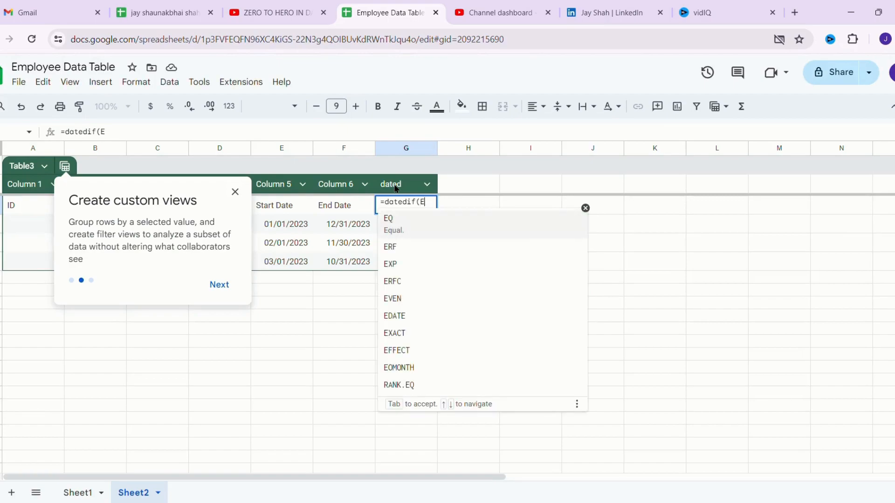
type("2,")
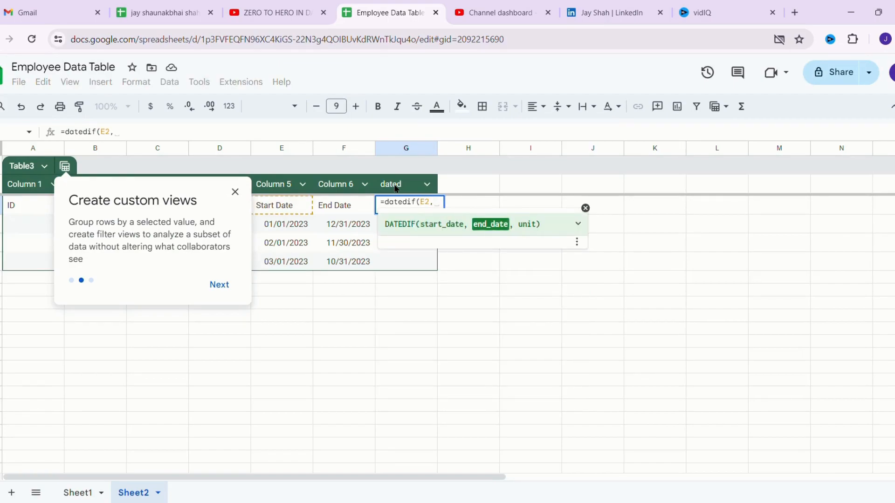
type("F2")
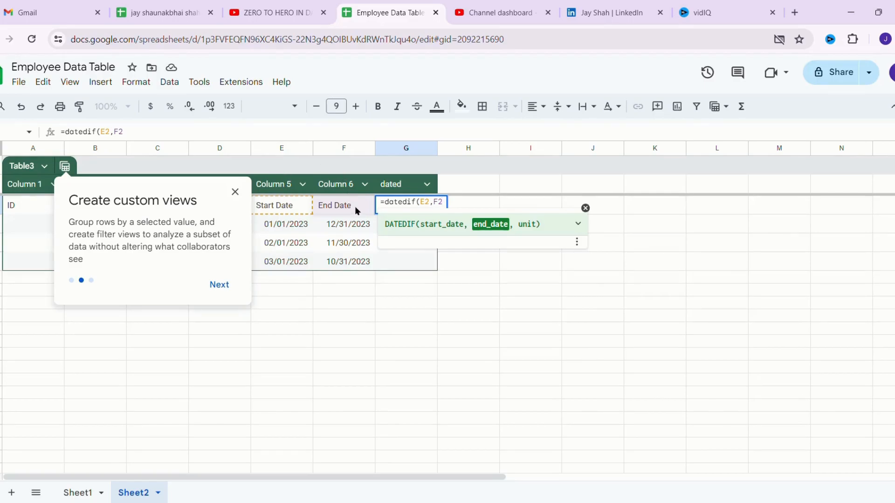
type(",")
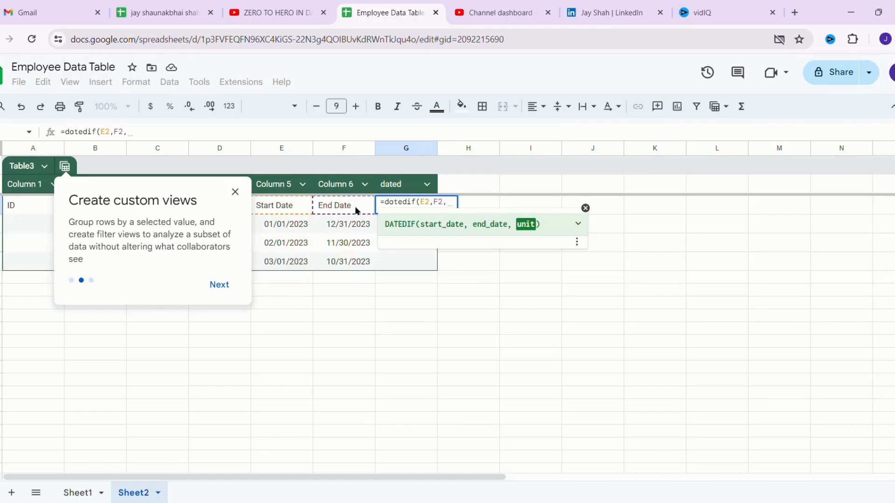
type("\"d\"")
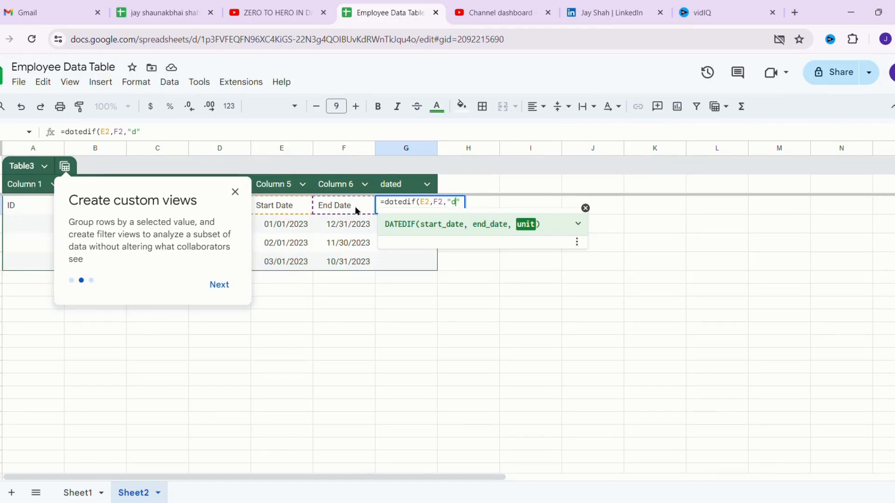
key("BackSpace")
type("D\")")
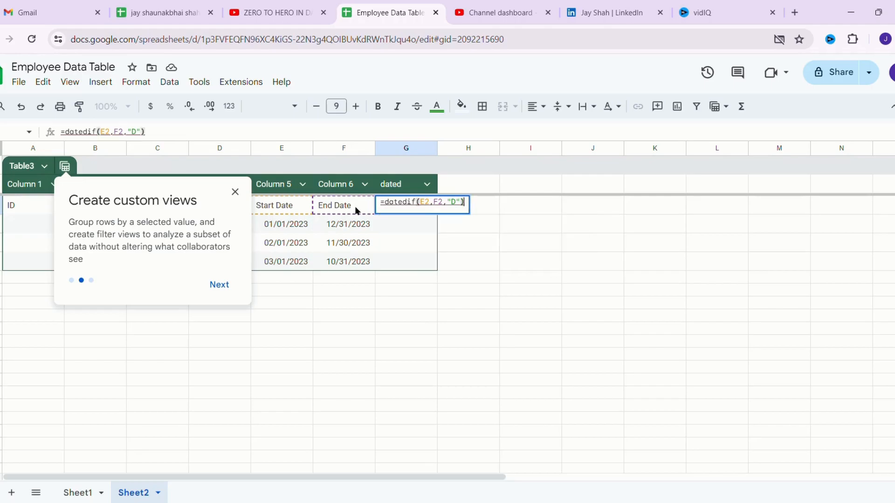
key("Return")
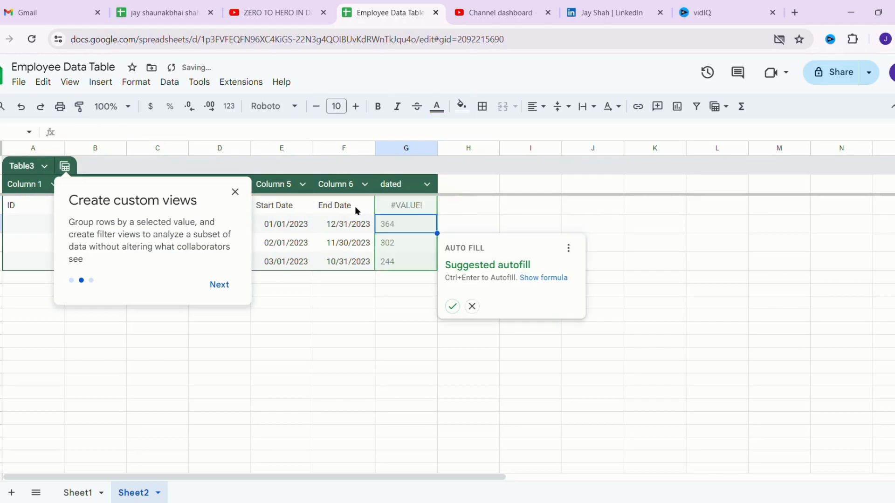
- Accept the suggested autofill so the dated column shows 364, 302 and 244, then review each row
left_click(212, 285)
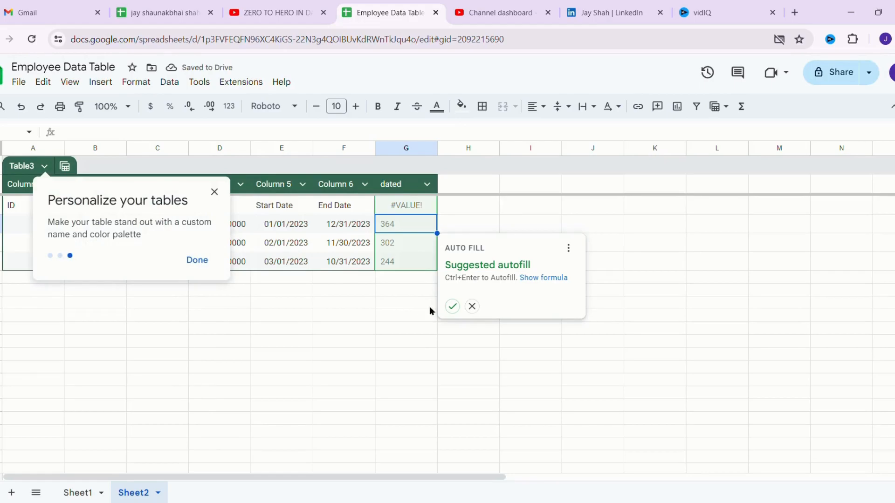
left_click(452, 306)
left_click(214, 192)
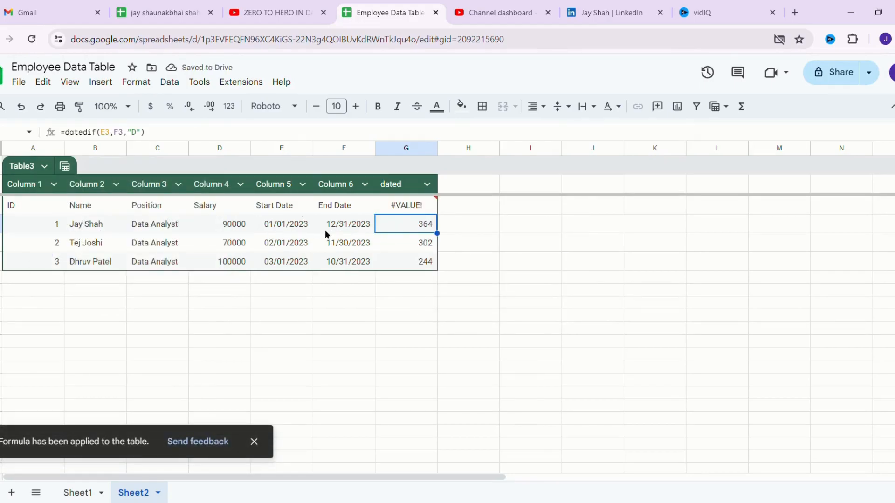
left_click(287, 228)
left_click(410, 228)
left_click(290, 243)
left_click(419, 243)
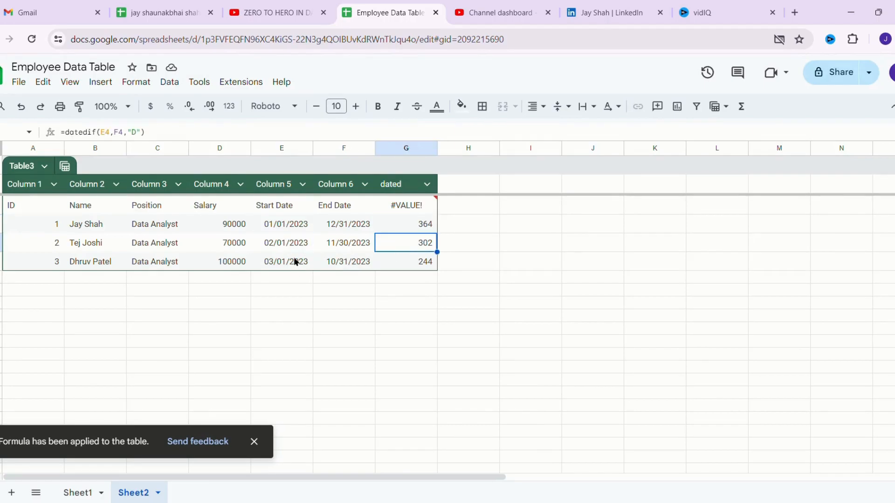
left_click(296, 261)
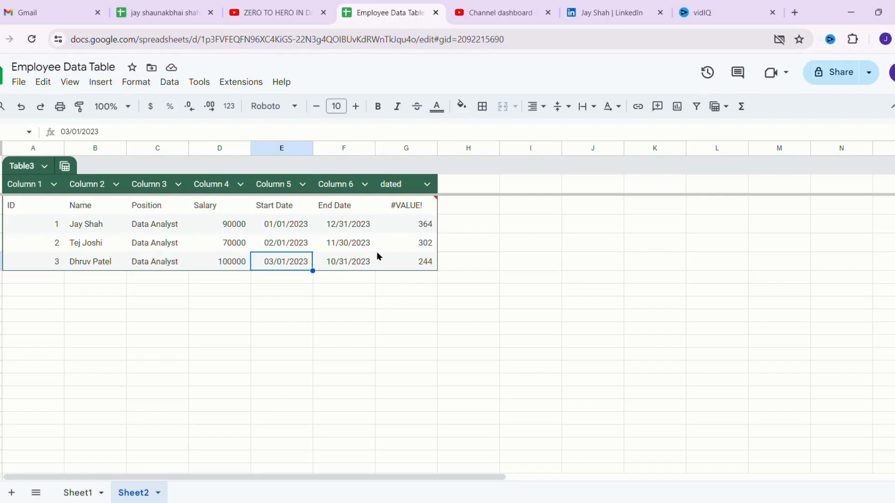
- Add a 'networkdays' header in H1 and =NETWORKDAYS(E2,F2) in H2, which shows #VALUE!
left_click(444, 183)
type("networkdays")
key("Return")
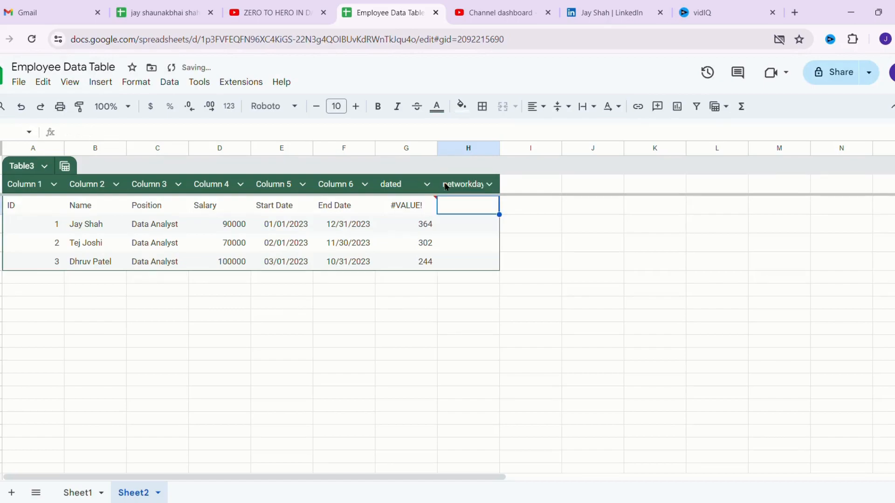
type("=")
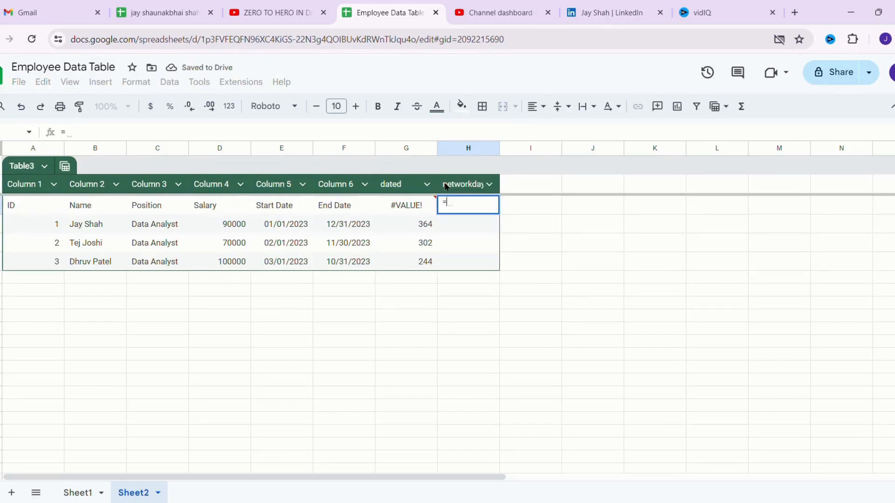
type("newt")
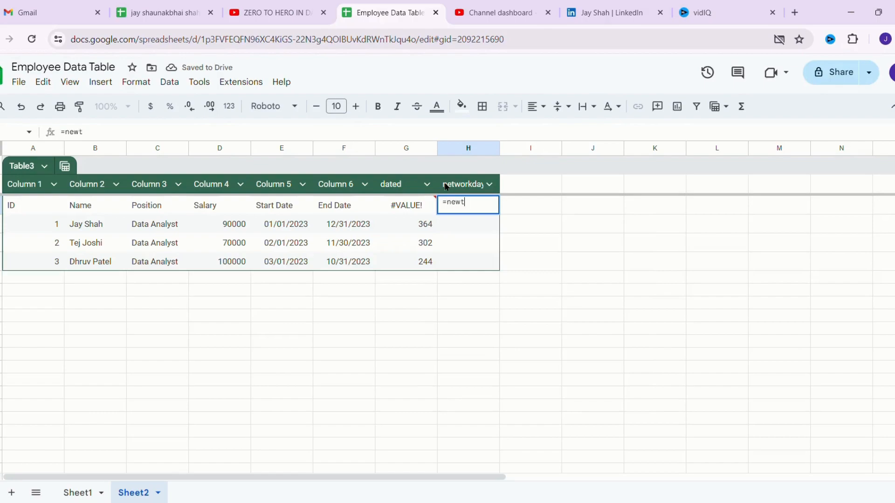
key("BackSpace")
key("BackSpace")
type("twoo")
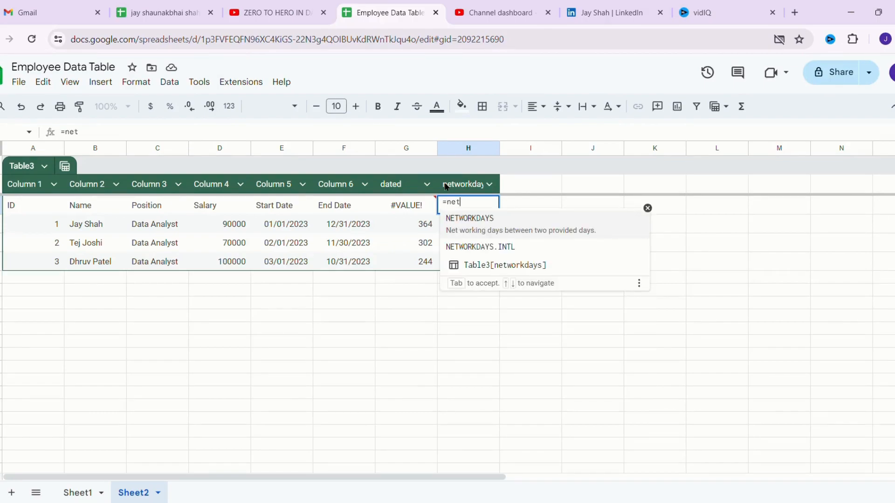
key("BackSpace")
type("rk")
key("Tab")
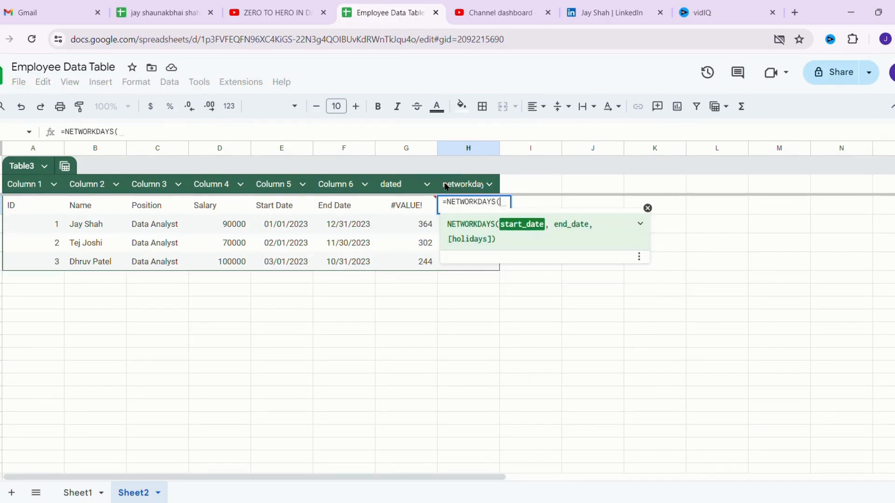
type("(")
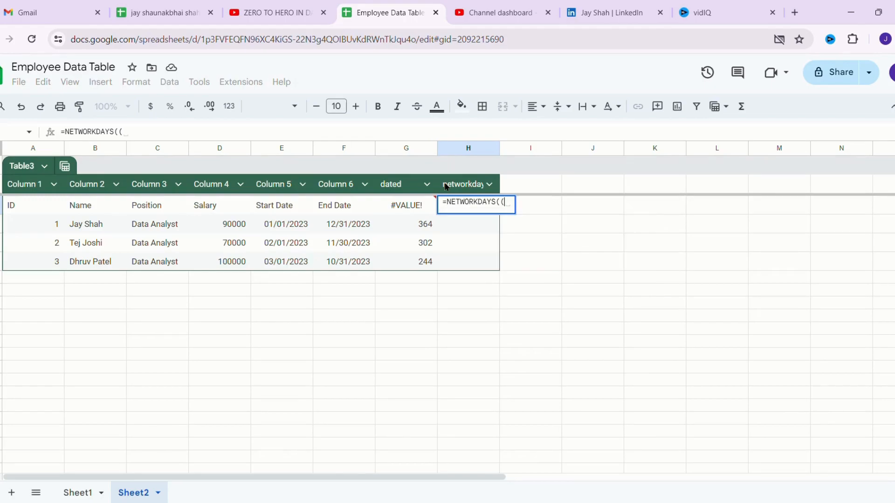
type("e")
key("BackSpace")
type("e")
key("BackSpace")
key("BackSpace")
type("E2")
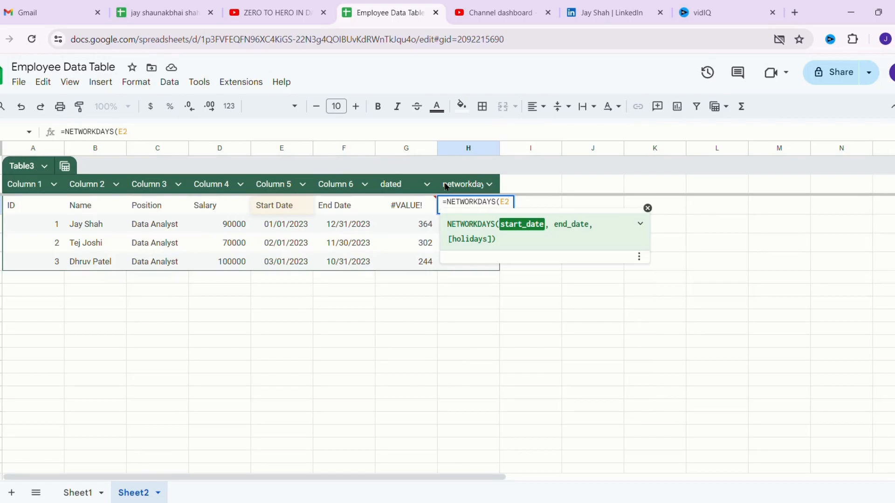
type(",F2)")
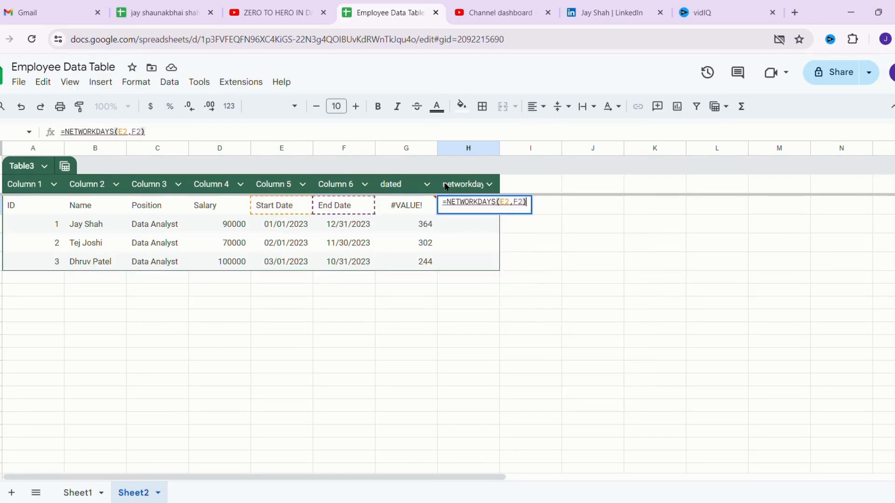
key("Return")
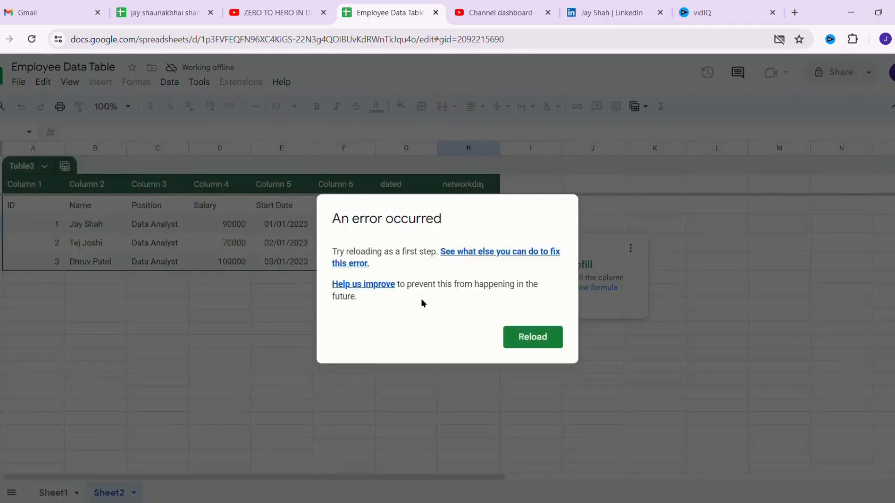
- Reload the spreadsheet and copy the NETWORKDAYS formula text from H2
left_click(520, 340)
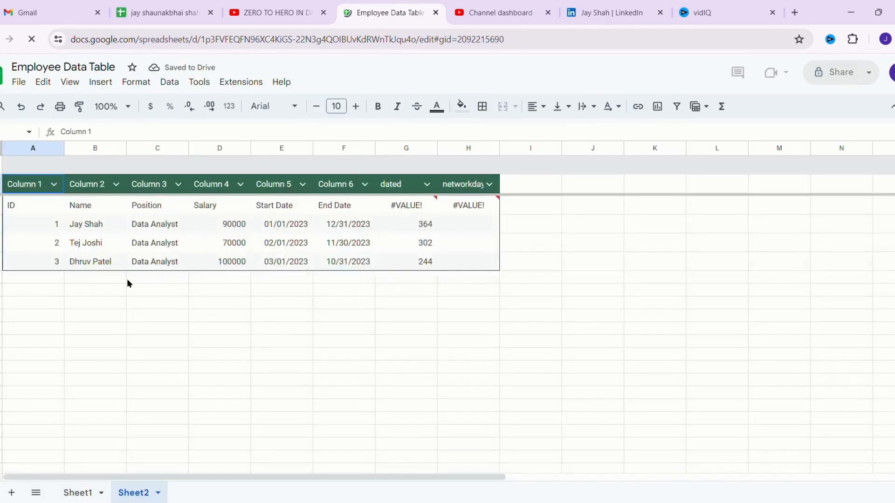
left_click(449, 228)
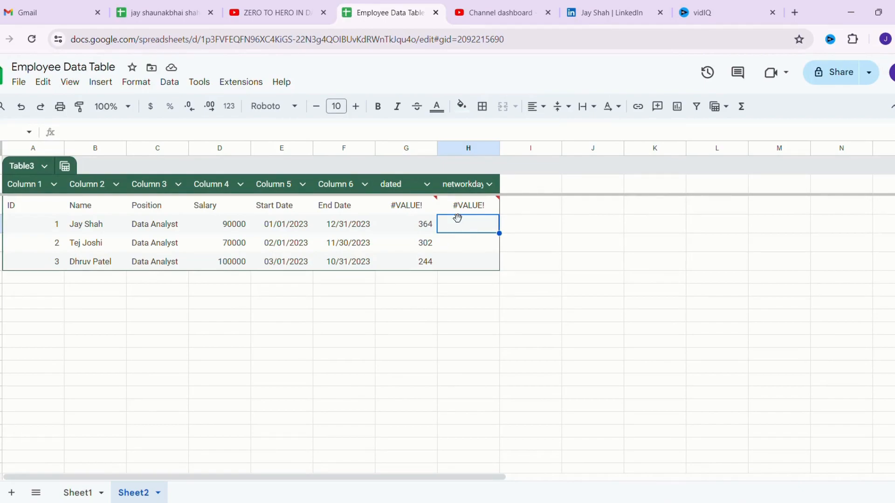
left_click(453, 206)
double_click(453, 207)
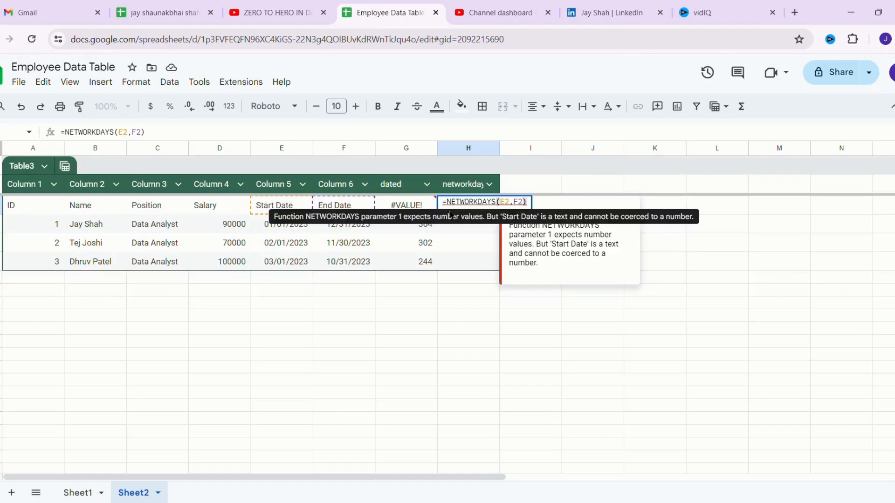
double_click(460, 210)
left_click(513, 206)
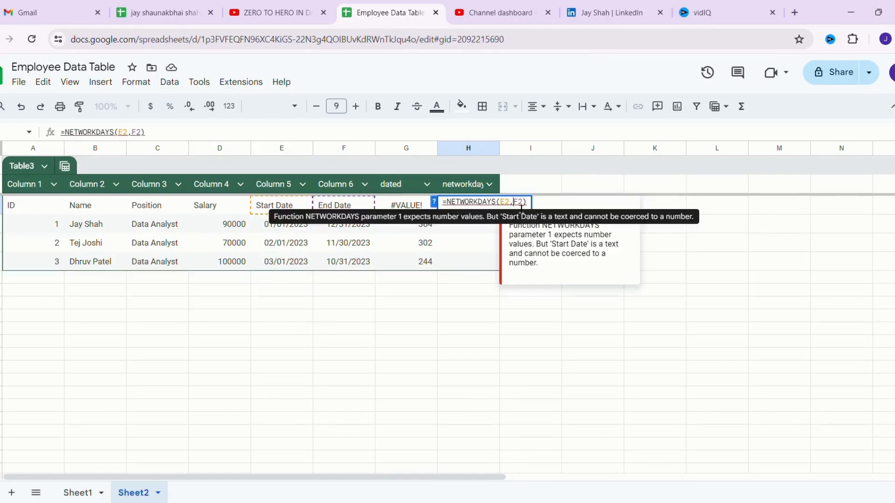
left_click_drag(528, 208, 451, 214)
key("ctrl+c")
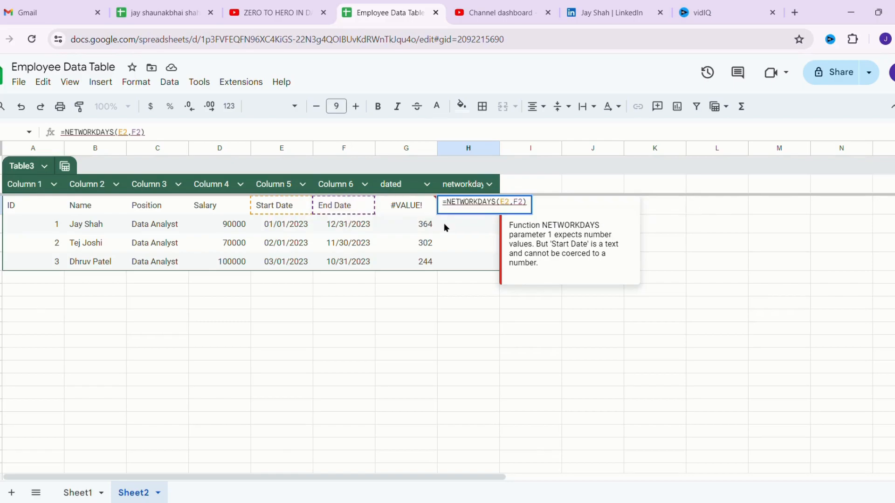
- Paste the formula into H3, accept the suggested =NETWORKDAYS(E3,F3), and fill down for 260, 217, 175
double_click(445, 222)
key("ctrl+v")
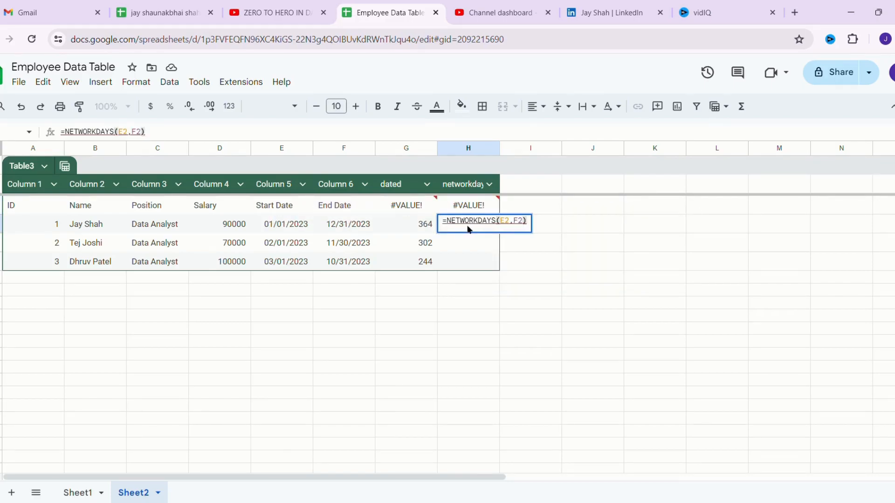
key("Return")
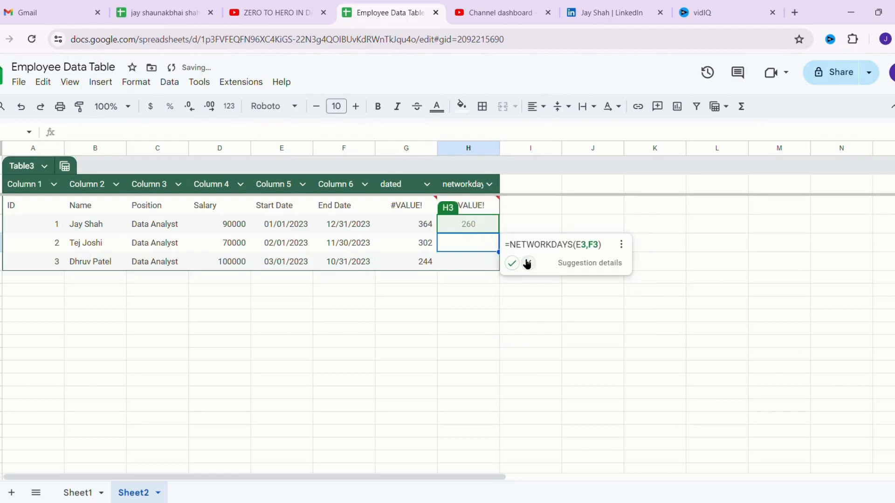
left_click(511, 263)
left_click(485, 227)
left_click_drag(500, 234, 506, 270)
left_click(528, 246)
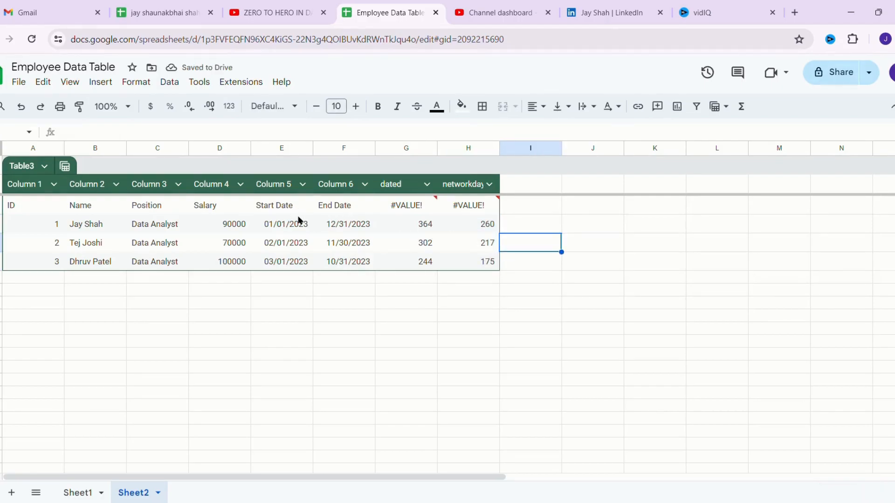
- Review each employee's start and end dates behind the working-day counts
left_click_drag(300, 218, 303, 214)
left_click(326, 221)
left_click(303, 242)
left_click(323, 245)
left_click(302, 265)
left_click(342, 265)
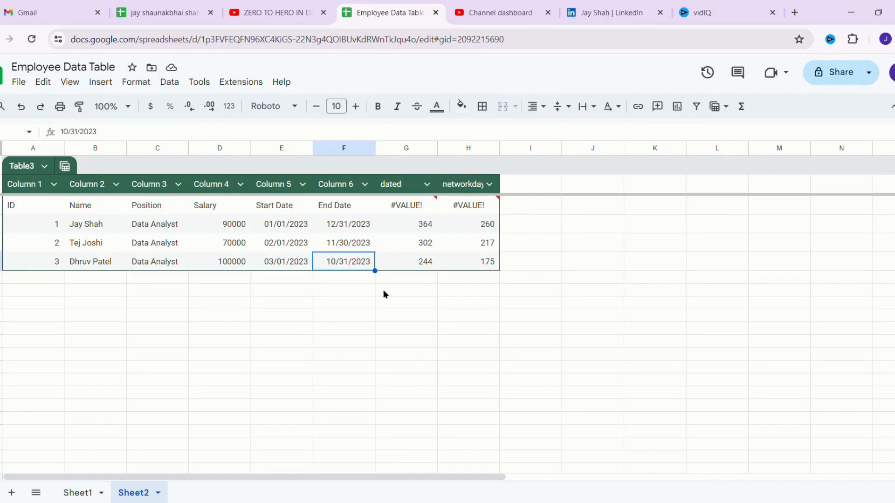
left_click(472, 281)
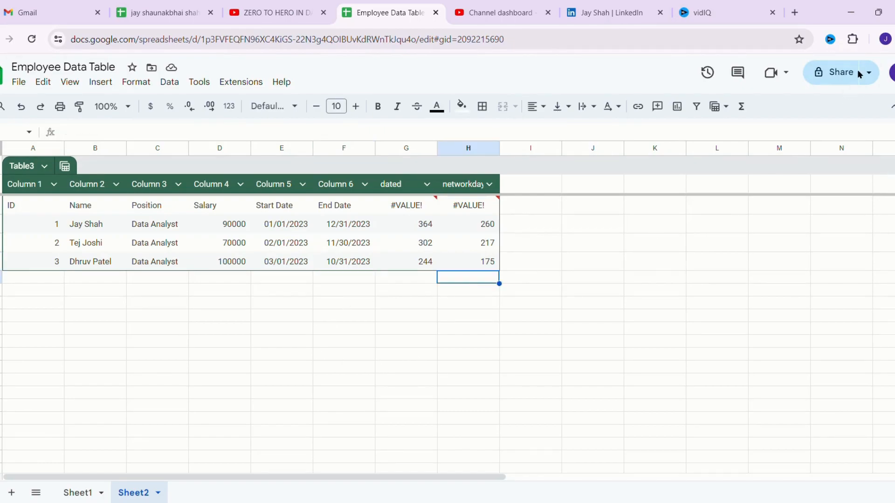